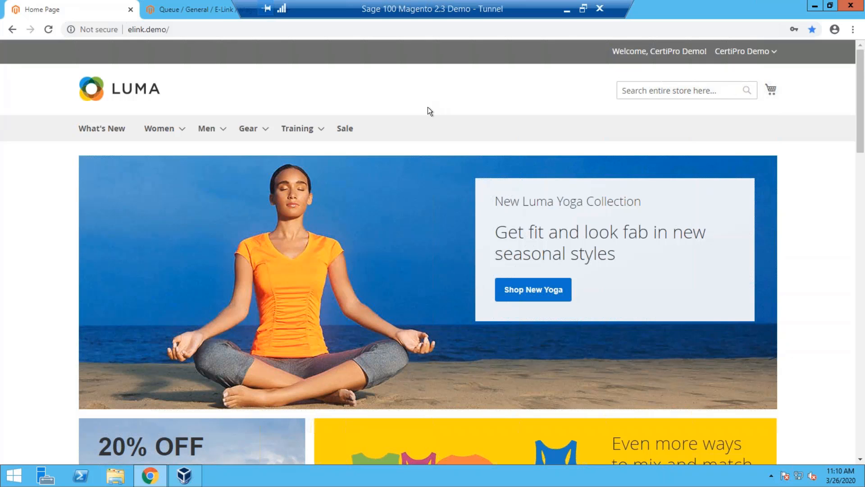
Open the Tops category in the store's Women section.
scroll(428, 107, "down", 3)
scroll(428, 107, "up", 3)
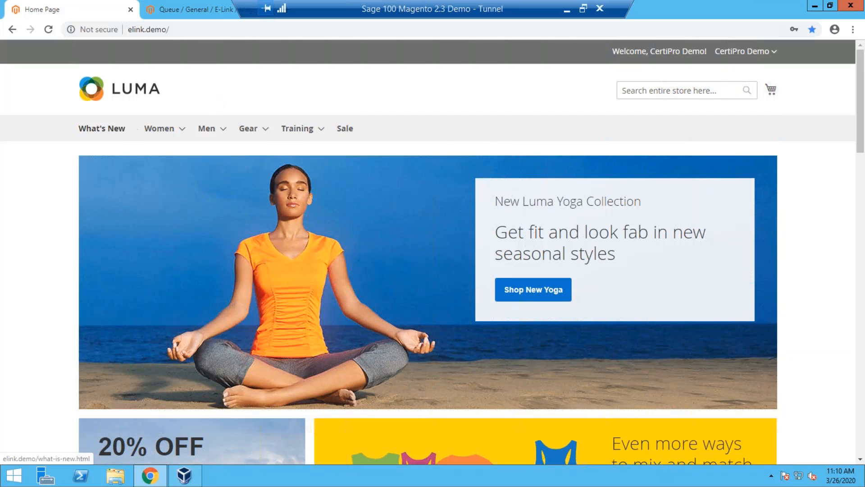
mouse_move(159, 129)
left_click(156, 154)
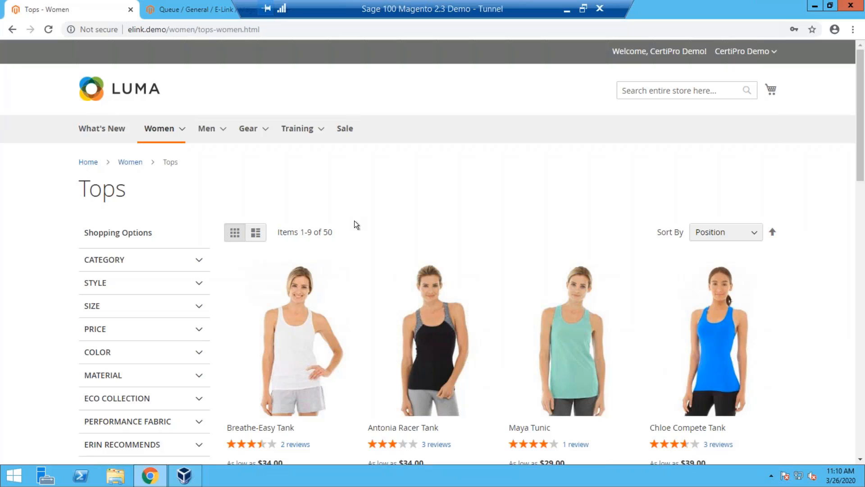
Add the Breathe-Easy Tank to the cart in size XS with the pink color swatch.
scroll(354, 225, "down", 1)
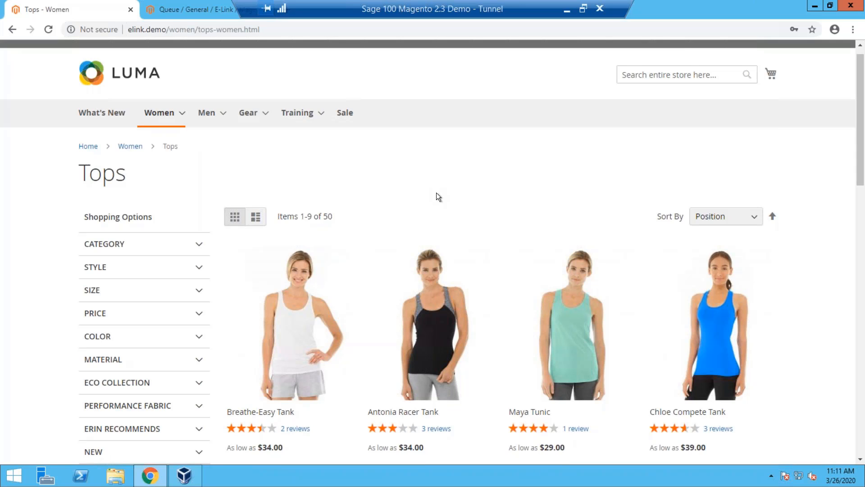
scroll(422, 188, "down", 2)
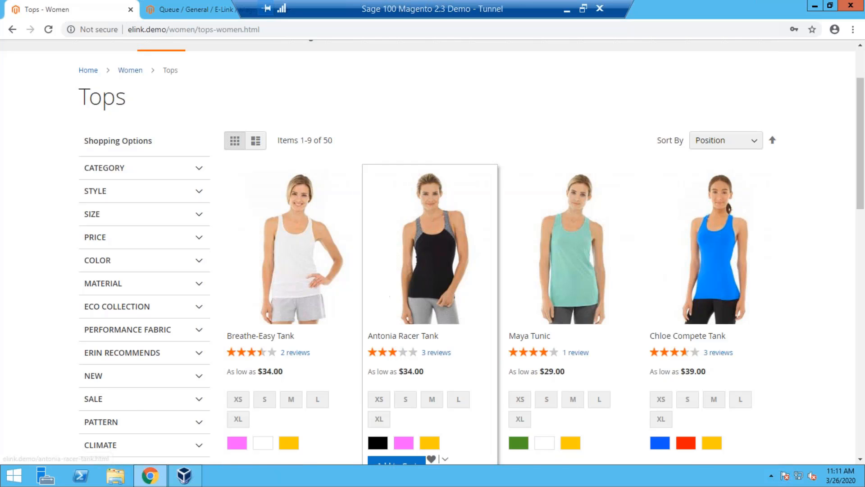
scroll(694, 92, "up", 2)
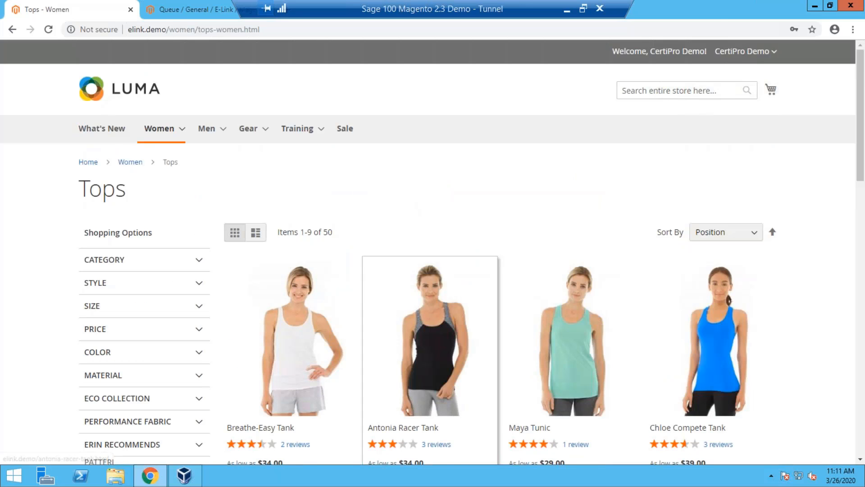
scroll(457, 296, "down", 3)
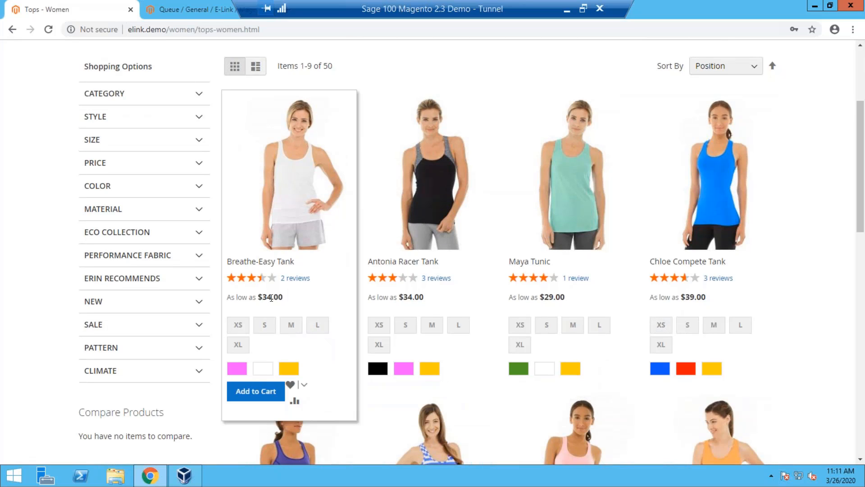
left_click(238, 325)
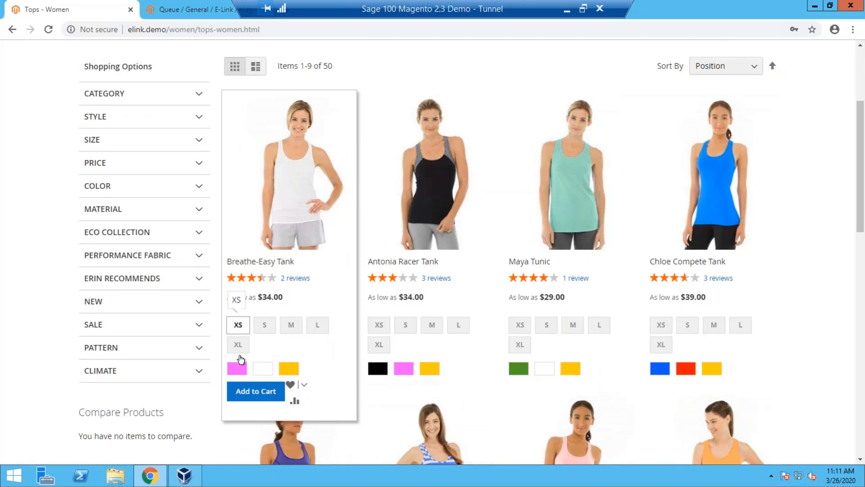
left_click(236, 369)
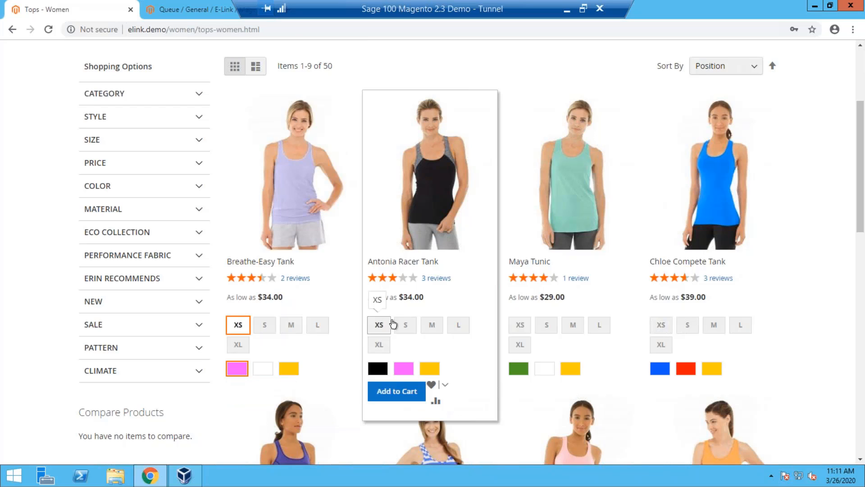
Add the Antonia Racer Tank to the cart in size S and black.
left_click(405, 326)
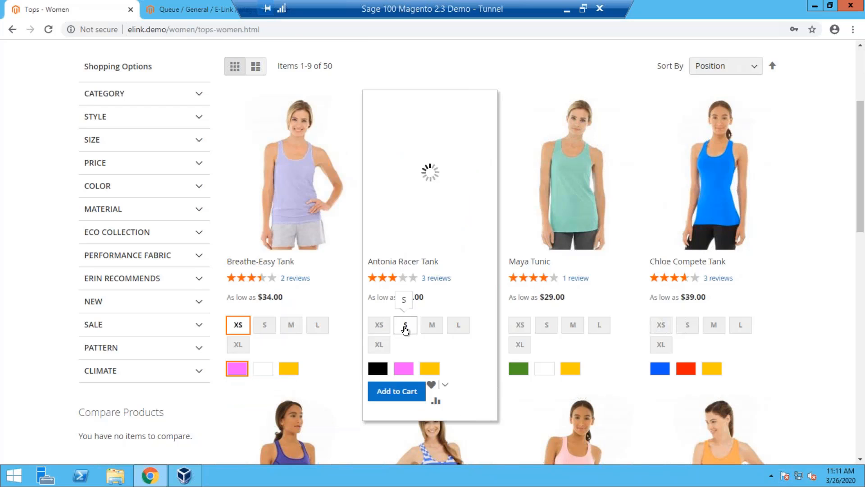
left_click(385, 369)
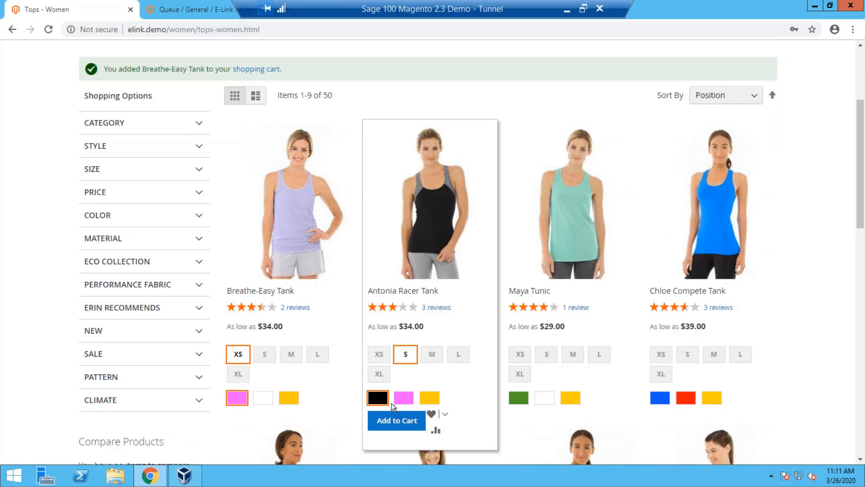
left_click(393, 419)
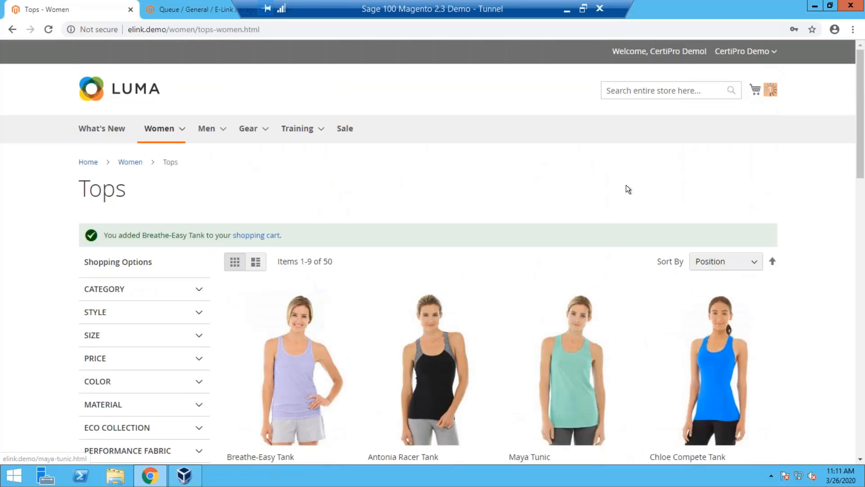
Check out the cart with the preselected shipping address and $10.00 Fixed flat-rate shipping, and continue to the payment stage.
left_click(755, 89)
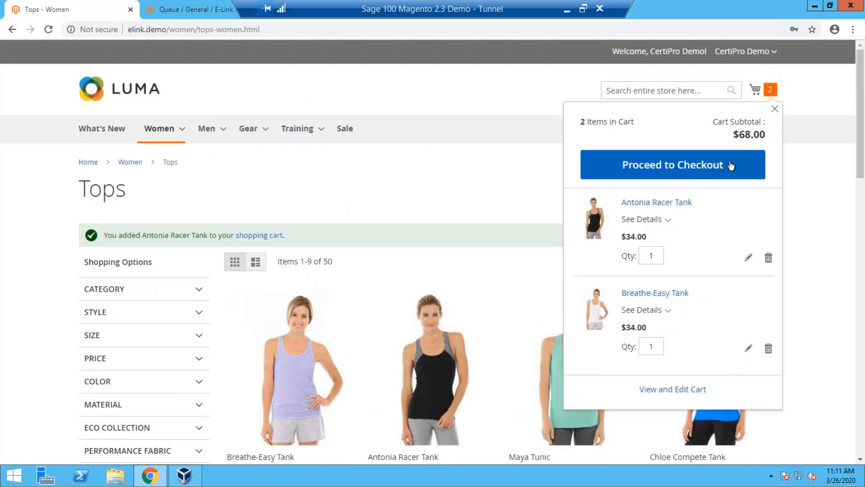
left_click(744, 173)
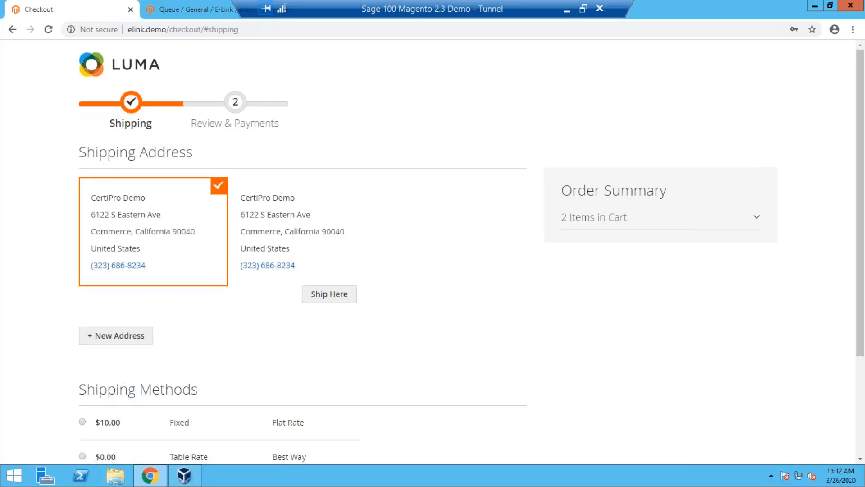
scroll(302, 228, "down", 2)
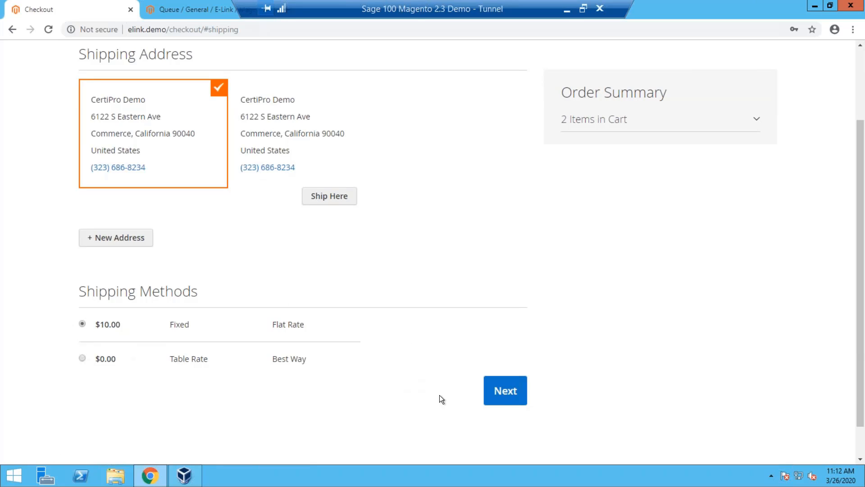
left_click(506, 401)
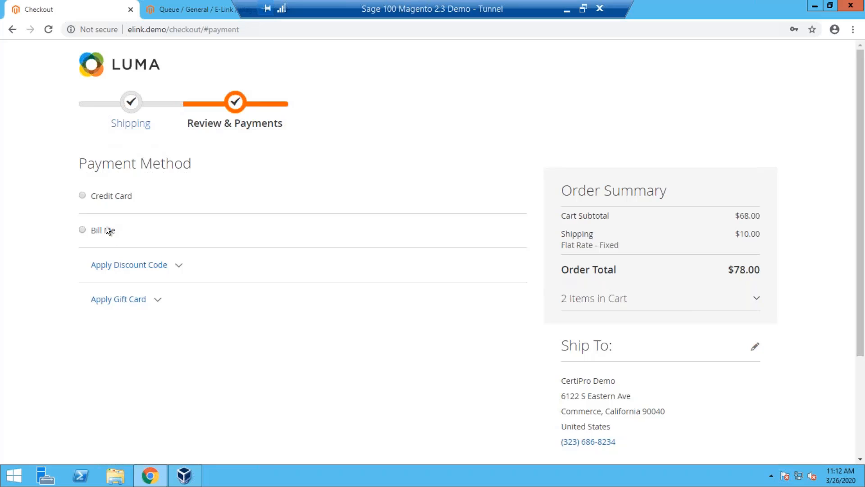
Choose Credit Card payment with the saved Visa demo card and review that card's billing address.
left_click(83, 197)
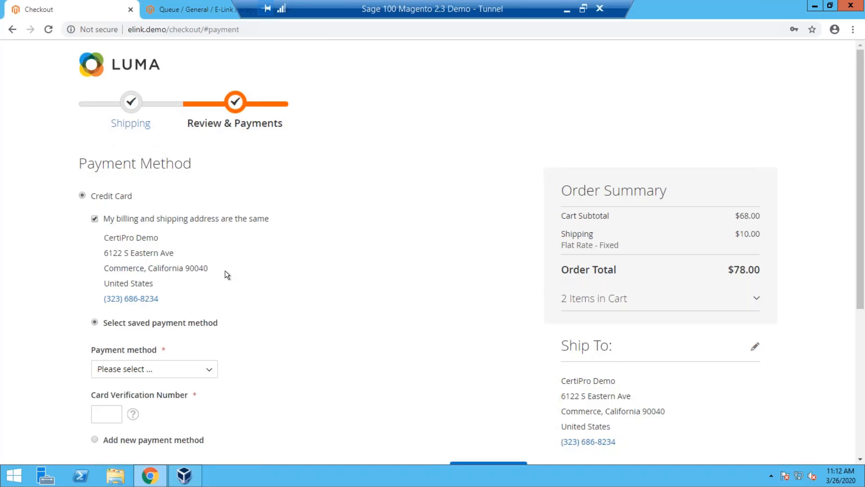
scroll(225, 270, "down", 2)
scroll(226, 270, "up", 2)
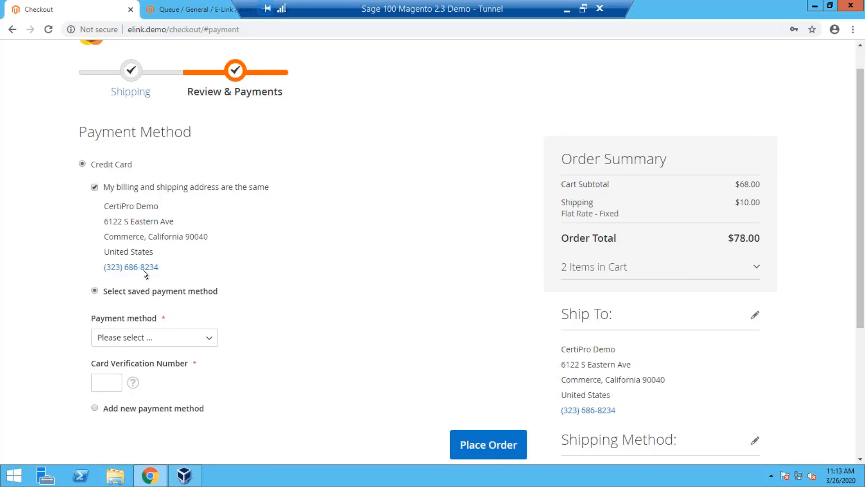
left_click(129, 338)
left_click(127, 374)
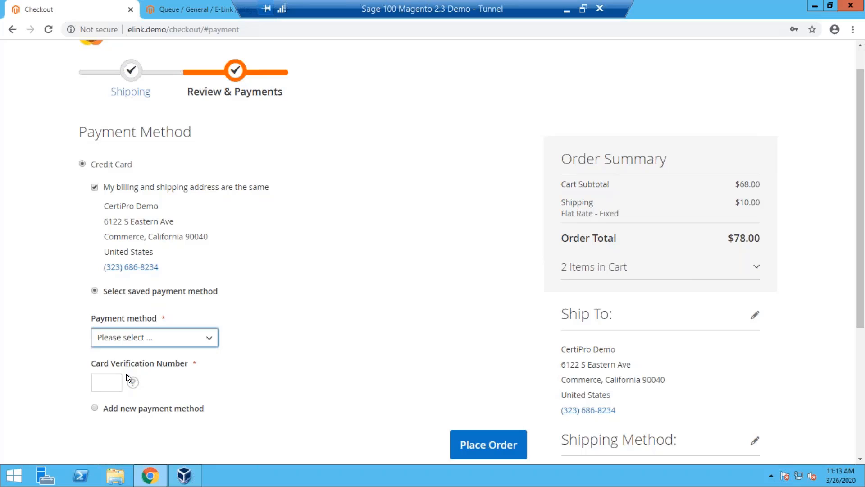
left_click_drag(305, 290, 342, 367)
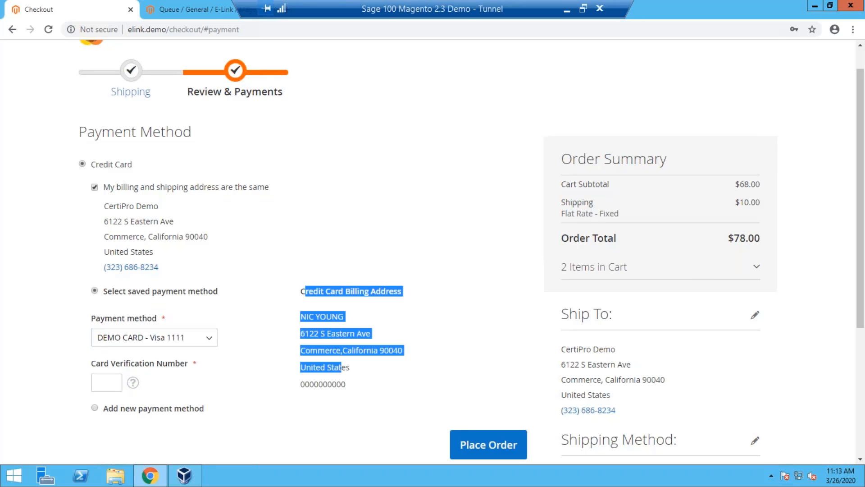
left_click(343, 365)
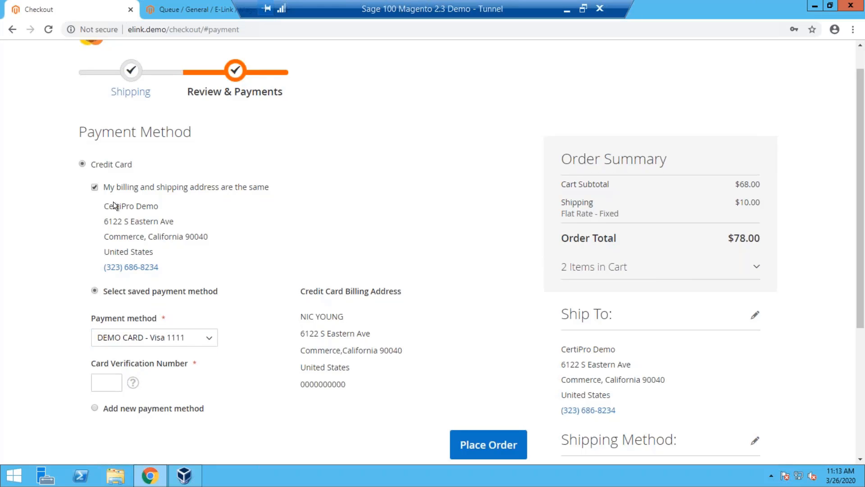
Try adding a new payment method with its own billing address, look over its fields, and return to the saved payment method.
left_click(104, 408)
scroll(252, 343, "down", 1)
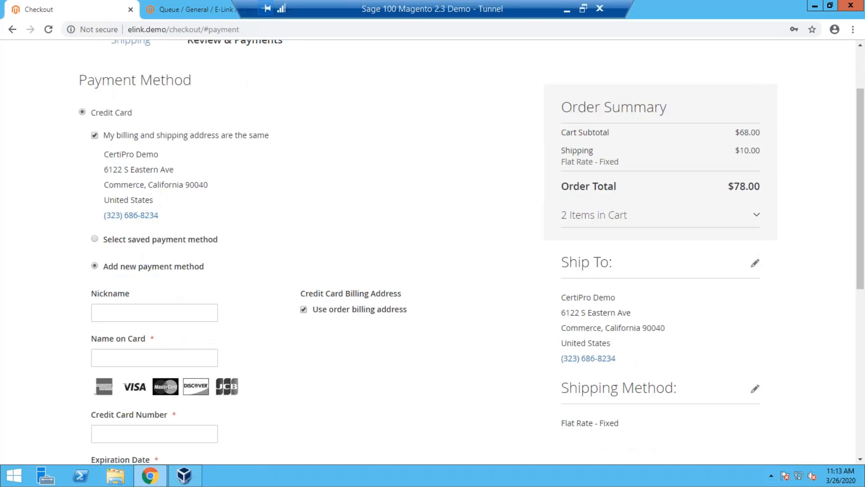
left_click(303, 305)
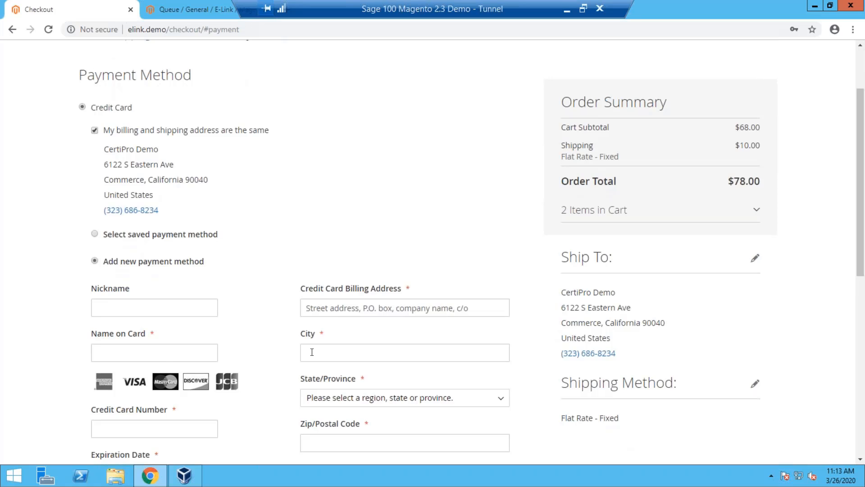
scroll(304, 305, "down", 3)
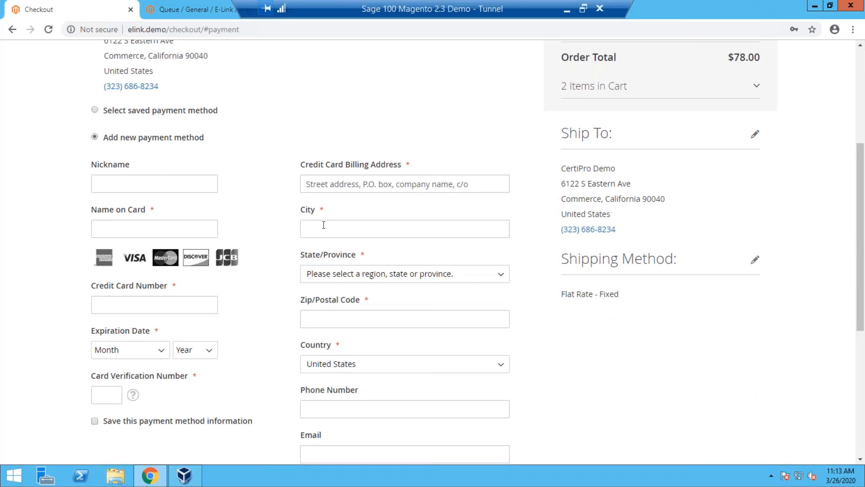
scroll(324, 225, "down", 5)
scroll(174, 167, "up", 6)
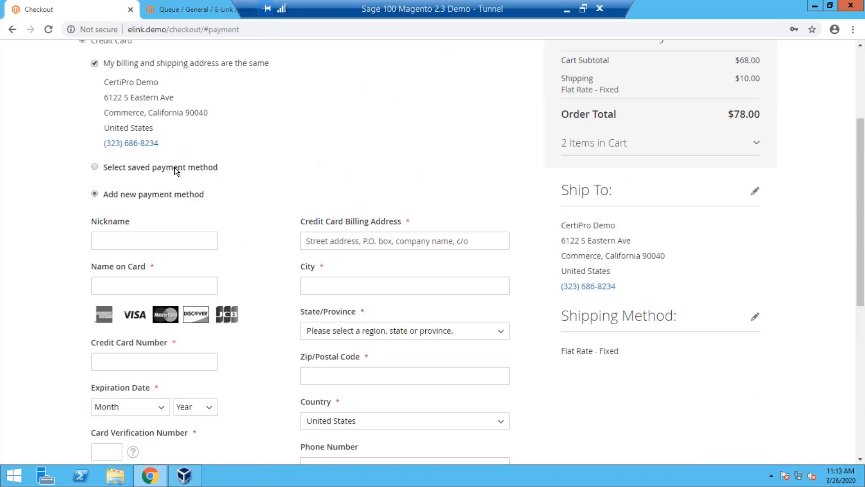
left_click(175, 166)
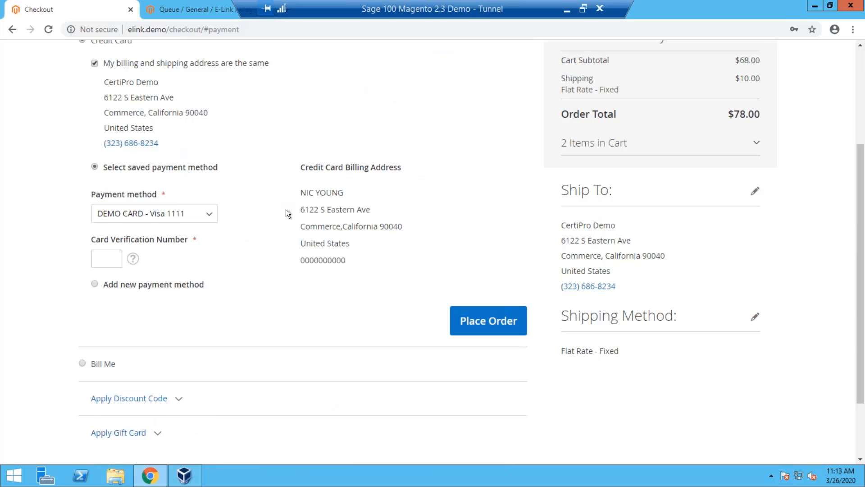
Check the order's billing address, enter the saved card's verification number, and place the order.
scroll(286, 213, "up", 1)
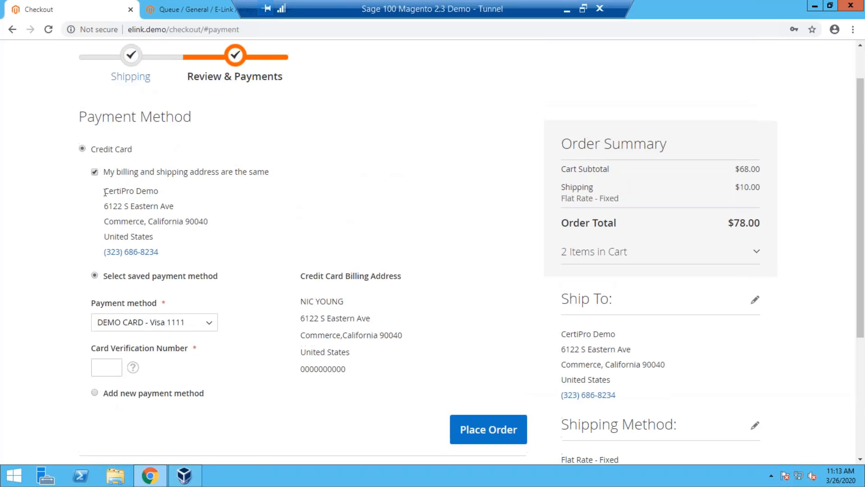
left_click_drag(103, 188, 178, 229)
left_click(196, 237)
scroll(212, 247, "down", 1)
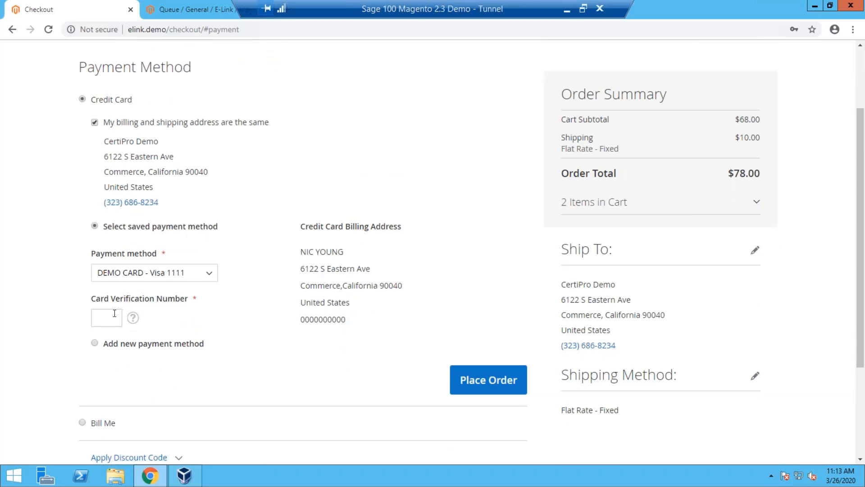
left_click(114, 316)
type("123")
left_click(477, 384)
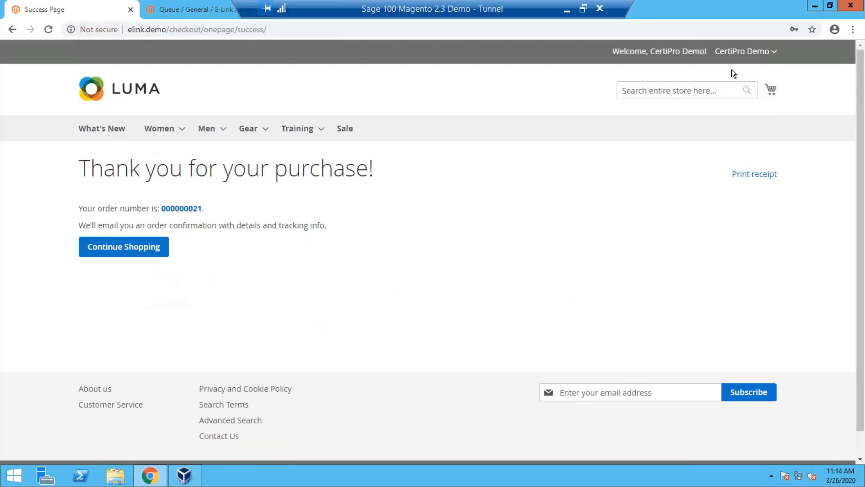
Open the customer's My Account page and review the account balance, contact information and address book.
left_click(742, 51)
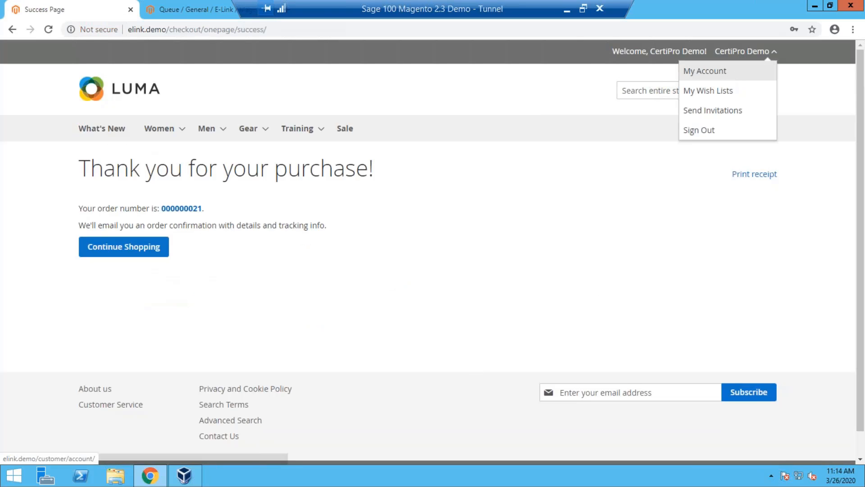
left_click(727, 74)
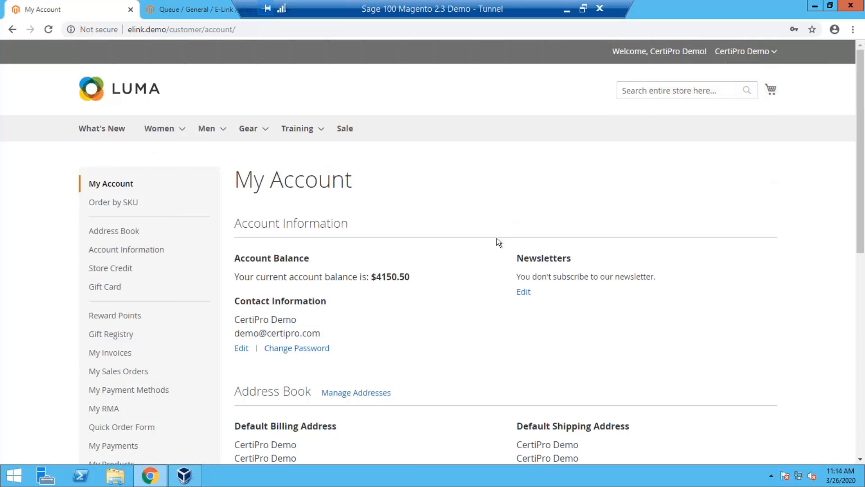
scroll(314, 292, "down", 1)
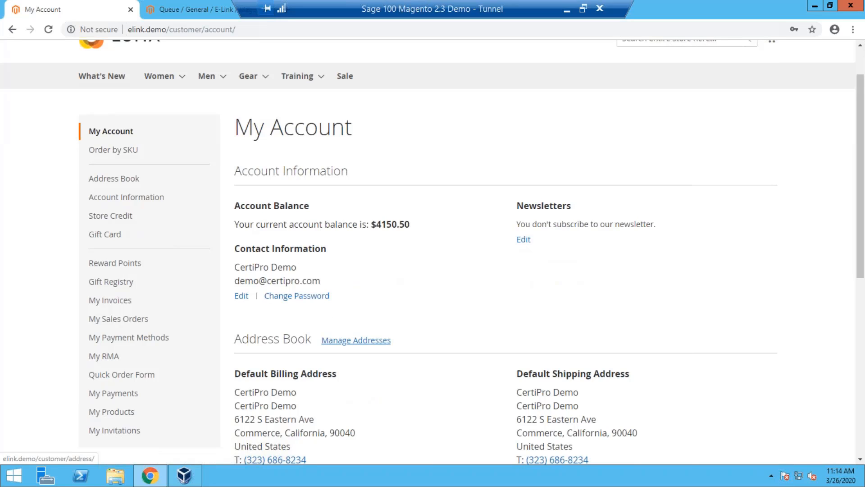
scroll(377, 308, "down", 1)
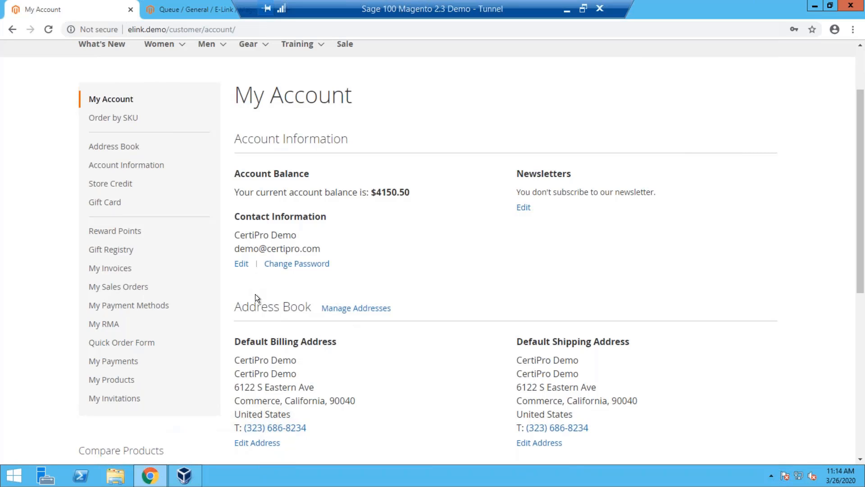
Open My Sales Orders and examine the pending orders and the newest accepted order's sales and web order numbers.
left_click(133, 285)
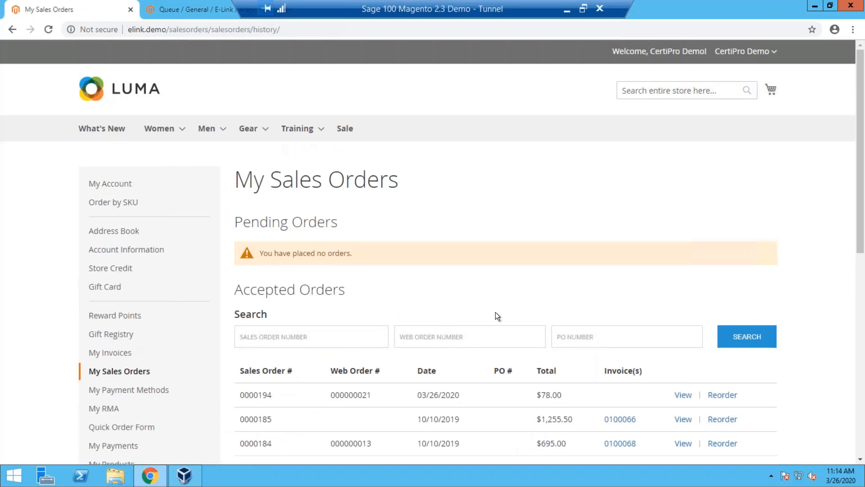
scroll(496, 311, "down", 1)
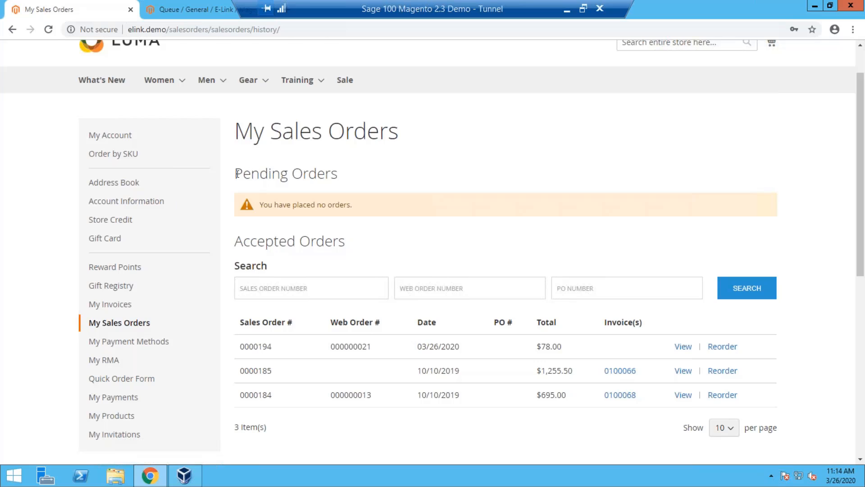
left_click_drag(375, 195, 382, 200)
left_click(382, 200)
double_click(267, 347)
double_click(351, 345)
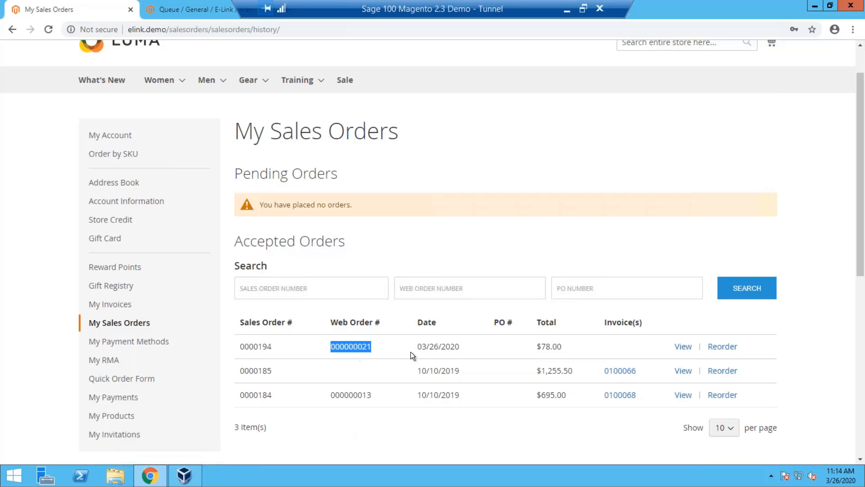
Launch Sage 100 and log on with the user logon name and password.
scroll(279, 339, "down", 2)
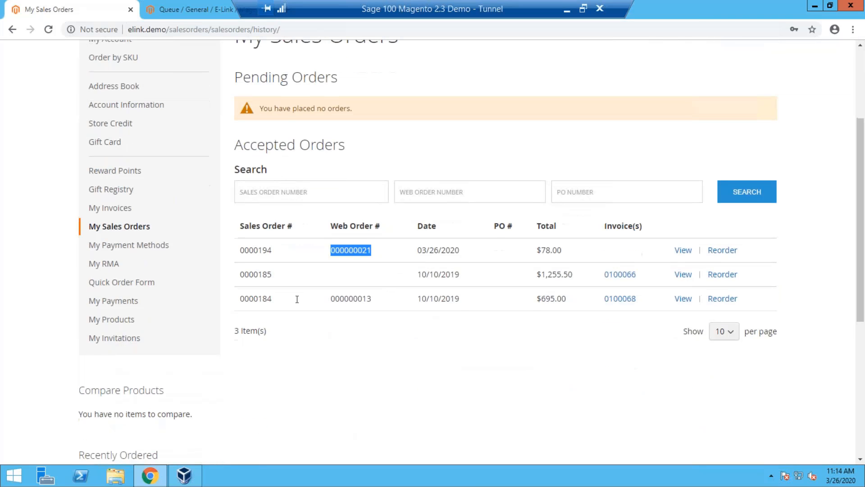
left_click(13, 476)
left_click(425, 160)
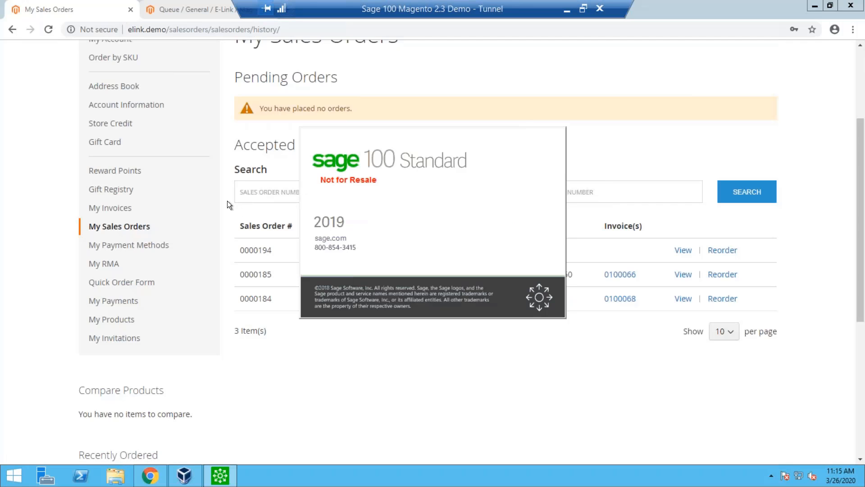
type("cps")
key("Tab")
type("•")
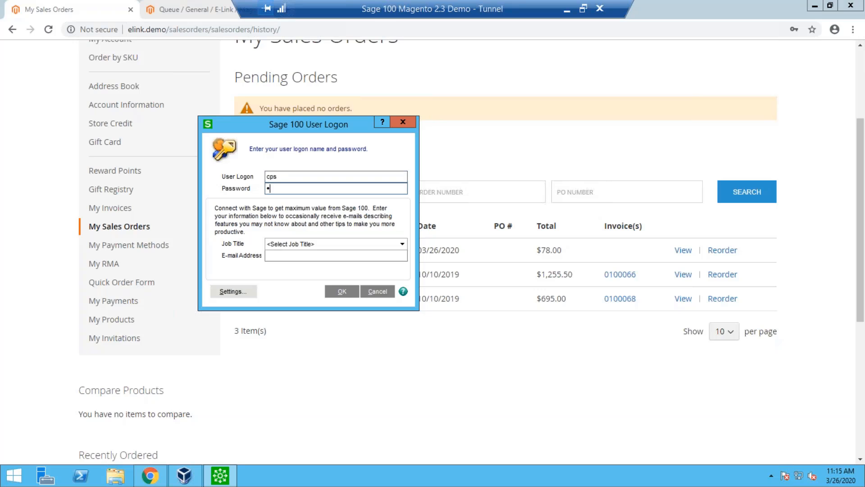
type("••••")
key("Return")
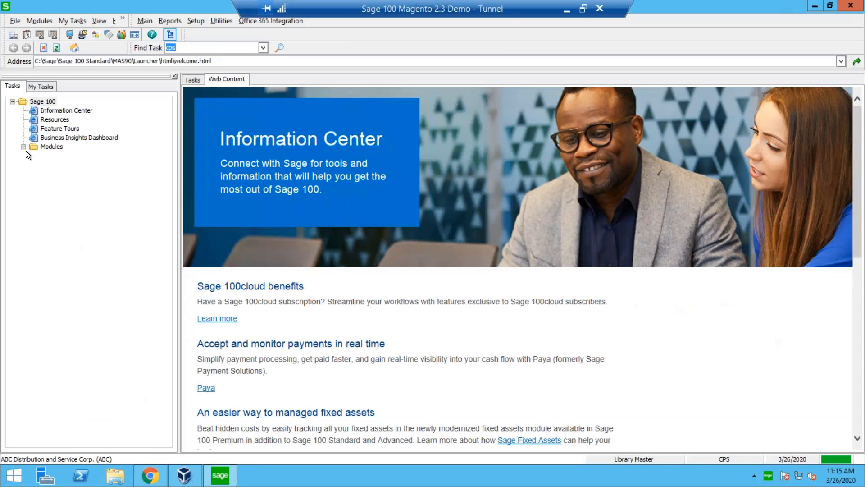
Open Sales Order Entry from the Sales Order module's main tasks, accepting the accounting date 3/26/2020.
left_click(67, 255)
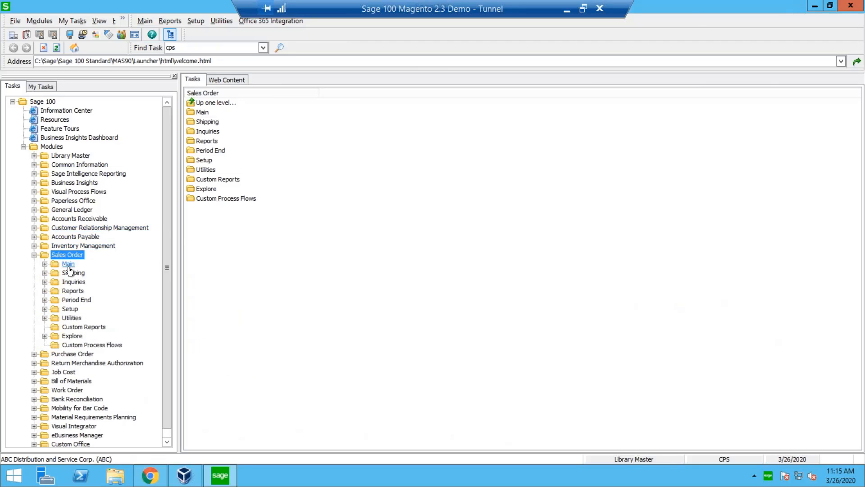
double_click(68, 264)
left_click(80, 273)
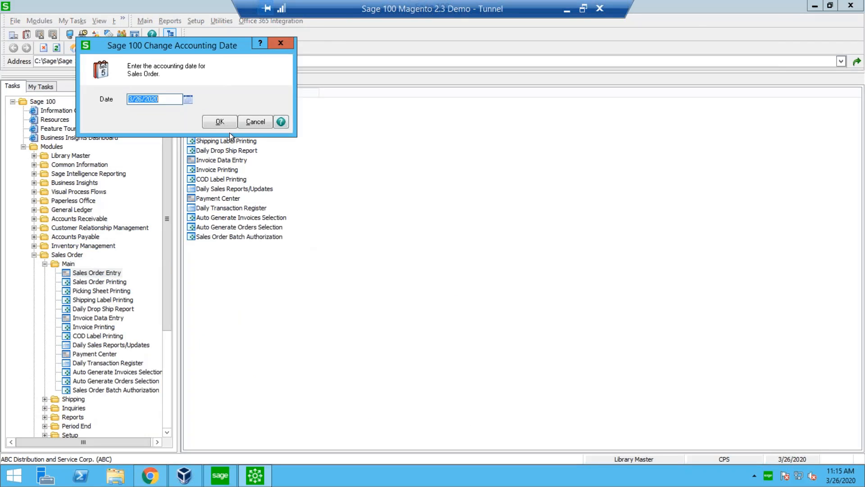
key("Return")
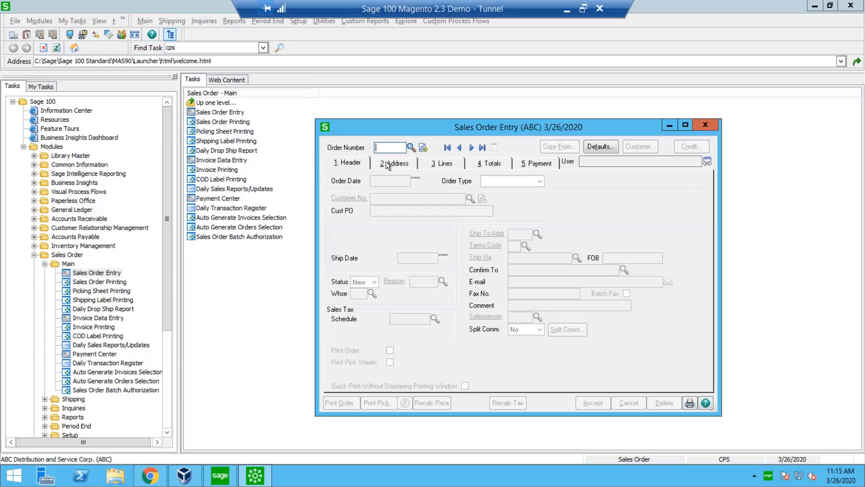
Look up existing orders with the Web Orders view, sort them by web order number, and open the newest one.
left_click(410, 148)
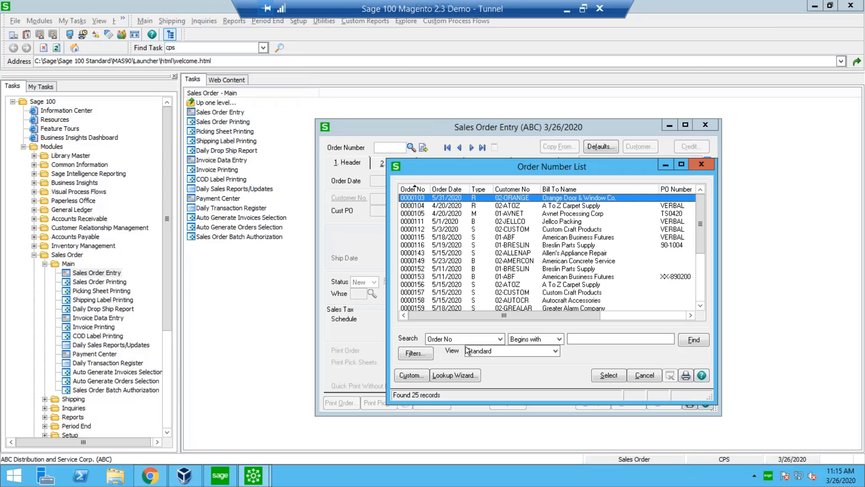
left_click(469, 348)
left_click(469, 365)
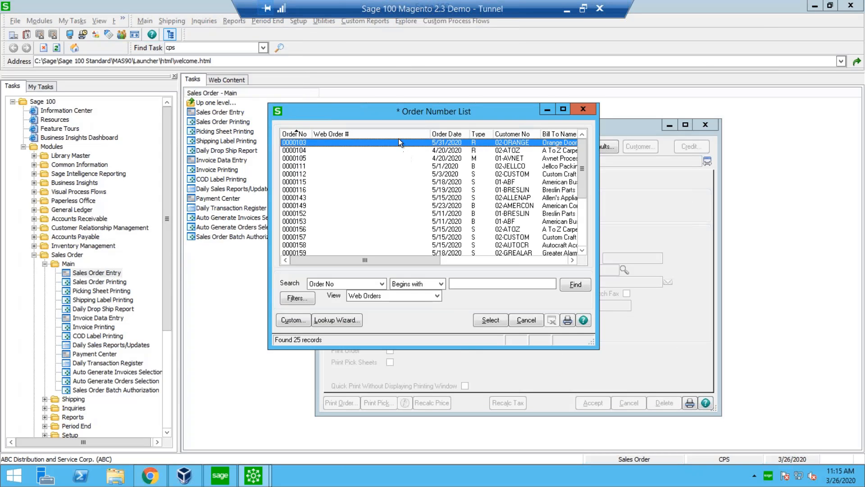
left_click(398, 133)
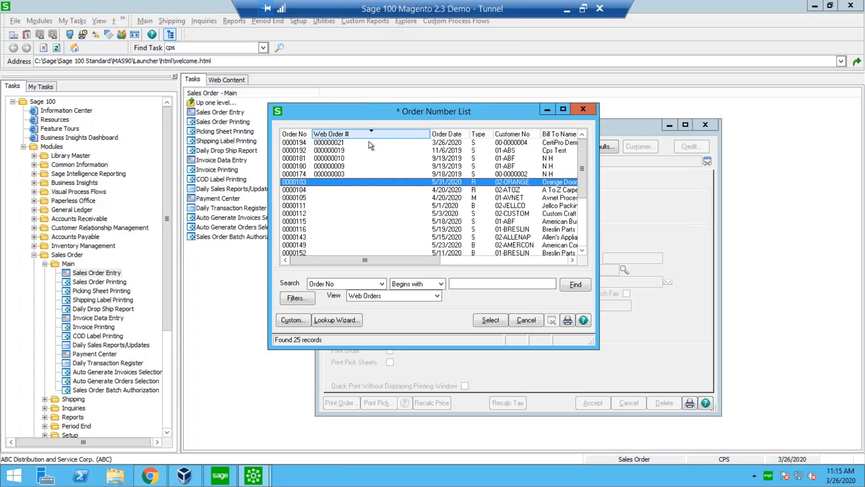
left_click(319, 143)
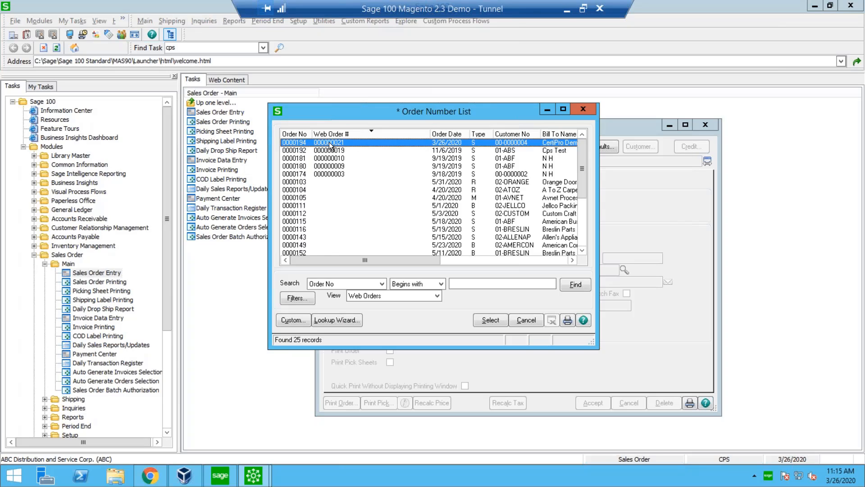
double_click(329, 142)
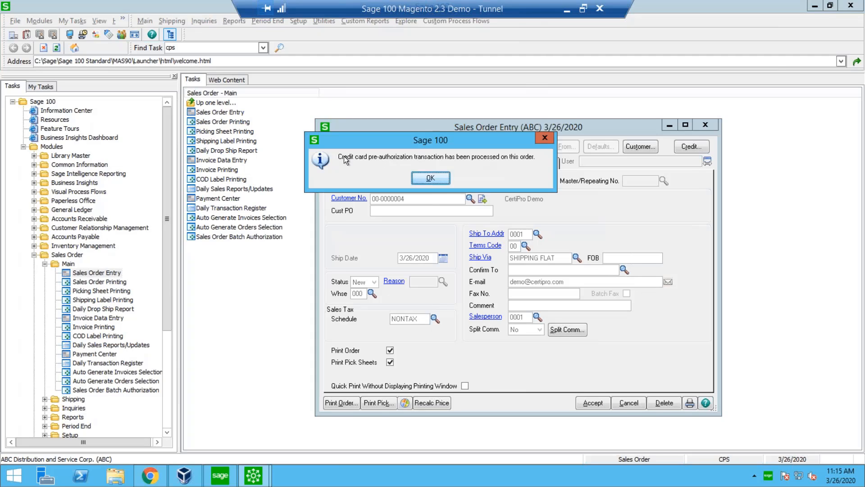
left_click_drag(344, 156, 517, 158)
left_click(437, 177)
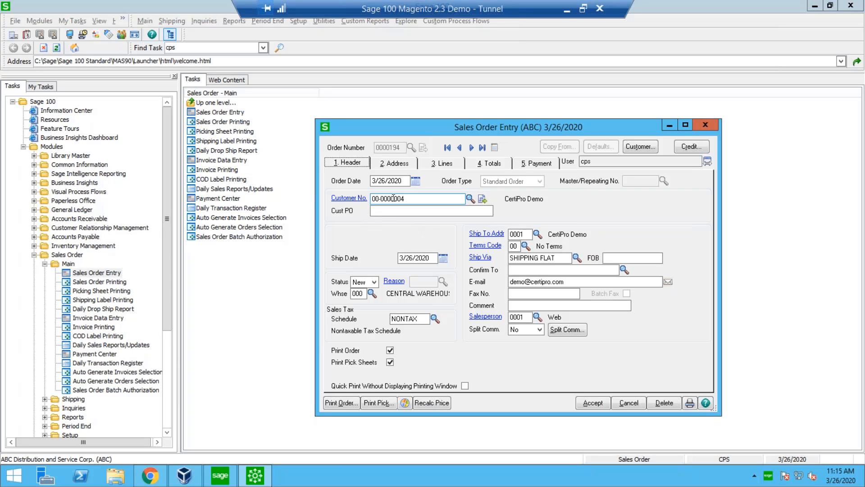
Review the web order's header, lines, addresses, totals and payment authorization, and close Sales Order Entry.
left_click(406, 318)
left_click(436, 161)
left_click(383, 223)
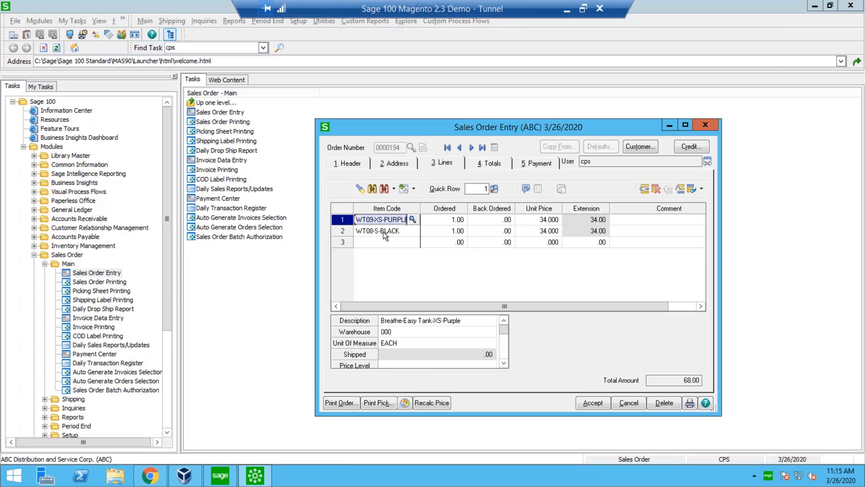
left_click(383, 231)
left_click(396, 160)
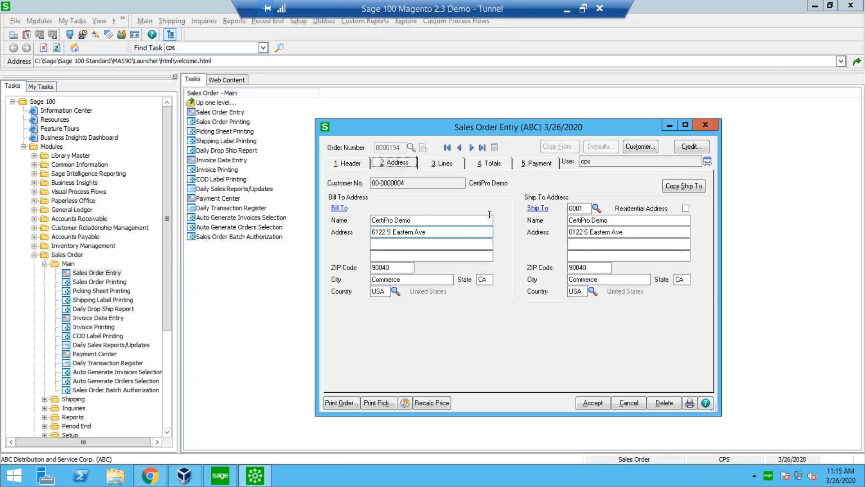
left_click(615, 245)
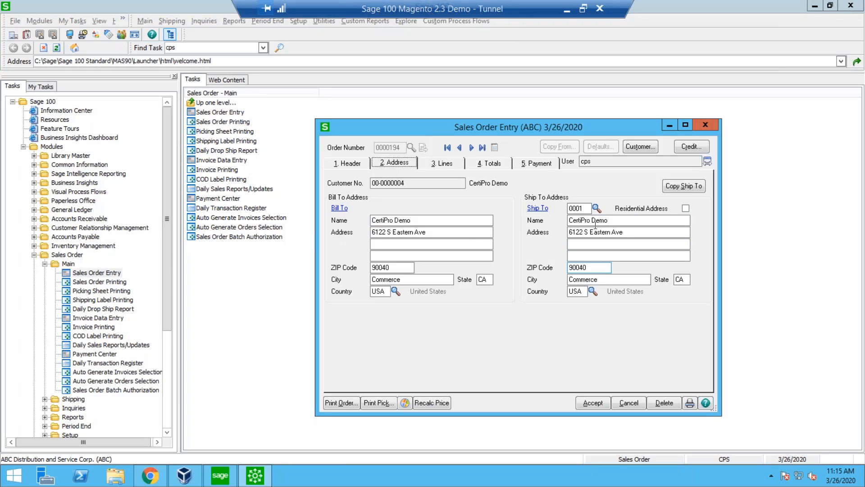
left_click(500, 164)
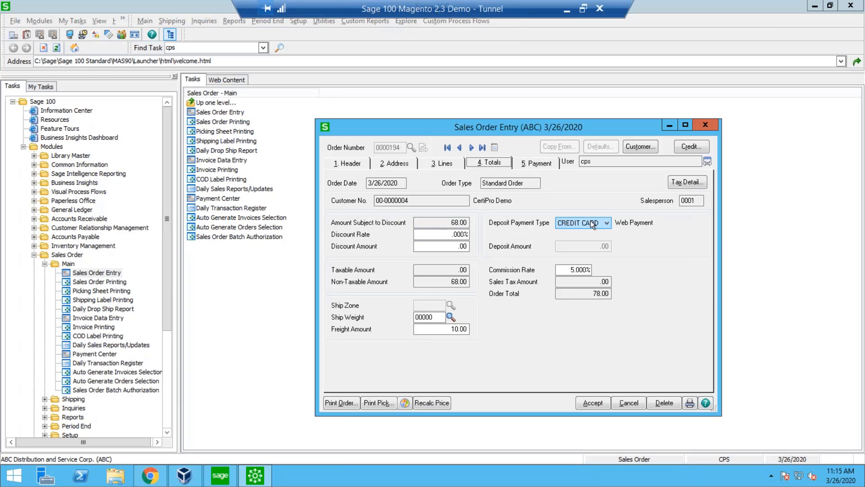
left_click(537, 164)
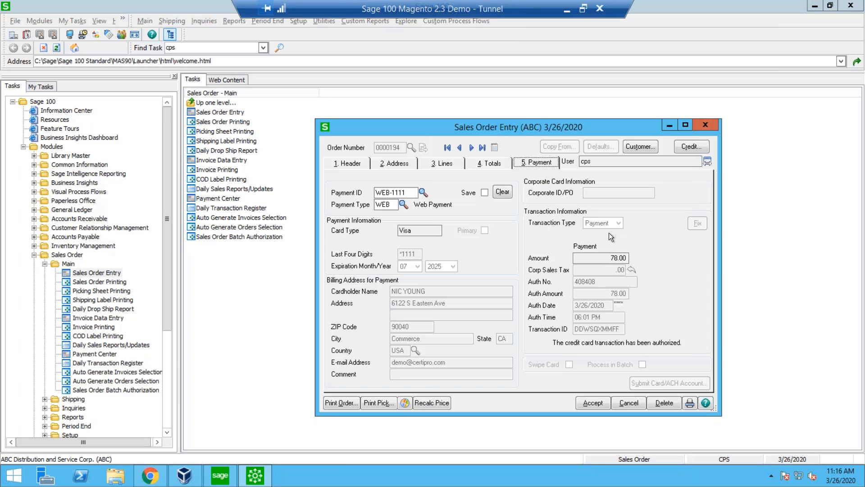
left_click(703, 125)
Start a new invoice in Invoice Data Entry and base it on the newest sales order, dated 3/26/2020.
left_click(98, 317)
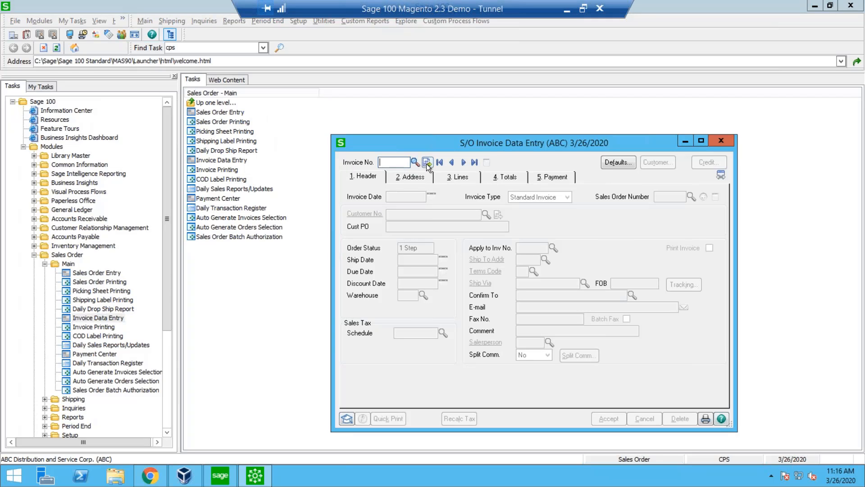
left_click(426, 163)
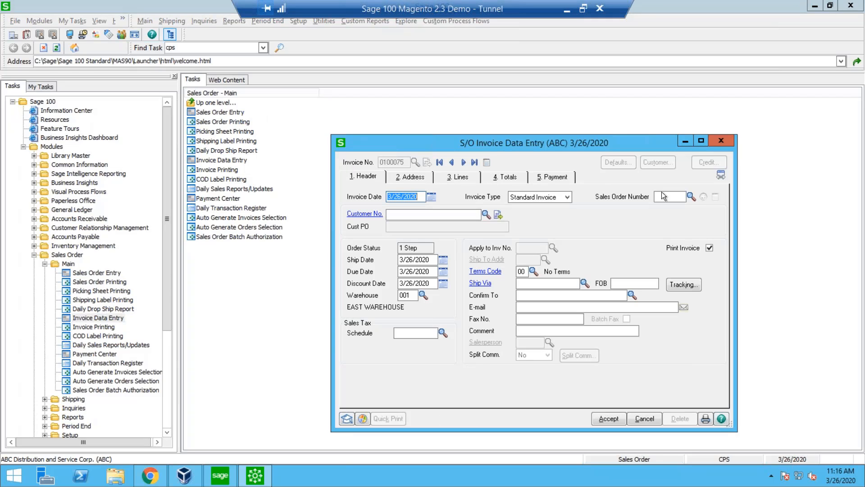
left_click(690, 197)
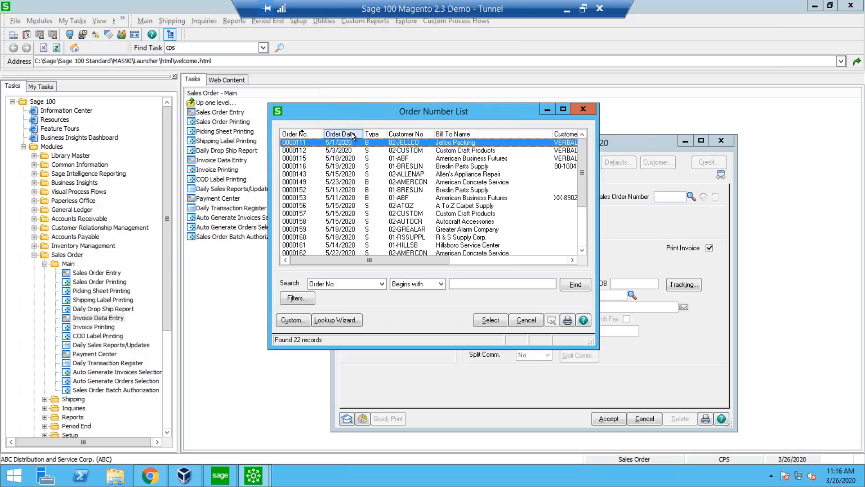
left_click(300, 133)
left_click(306, 142)
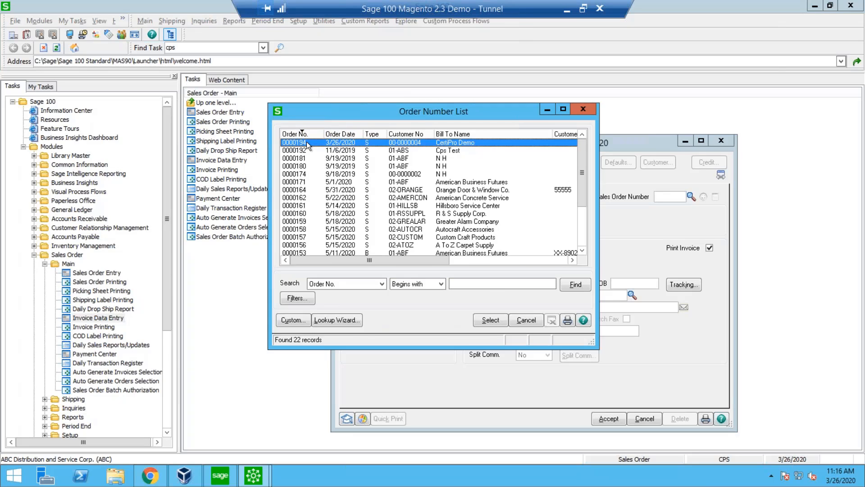
double_click(306, 142)
left_click(681, 284)
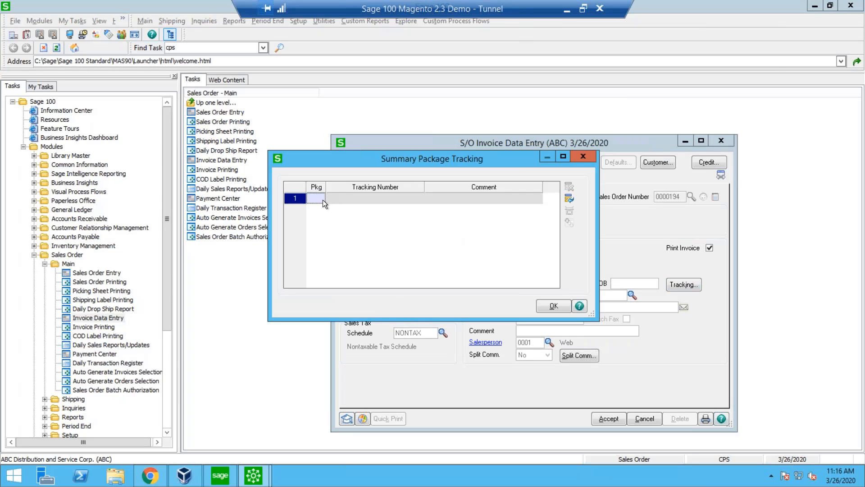
key("Tab")
type("1Z")
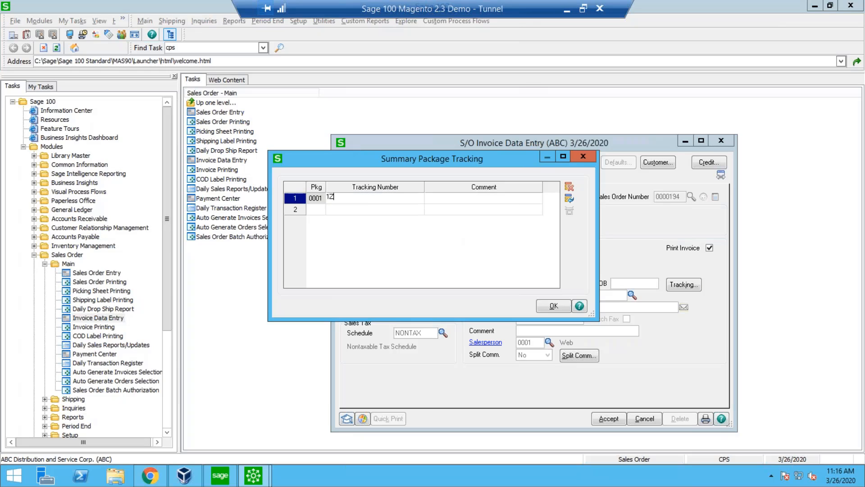
type("12321321321321")
left_click(554, 306)
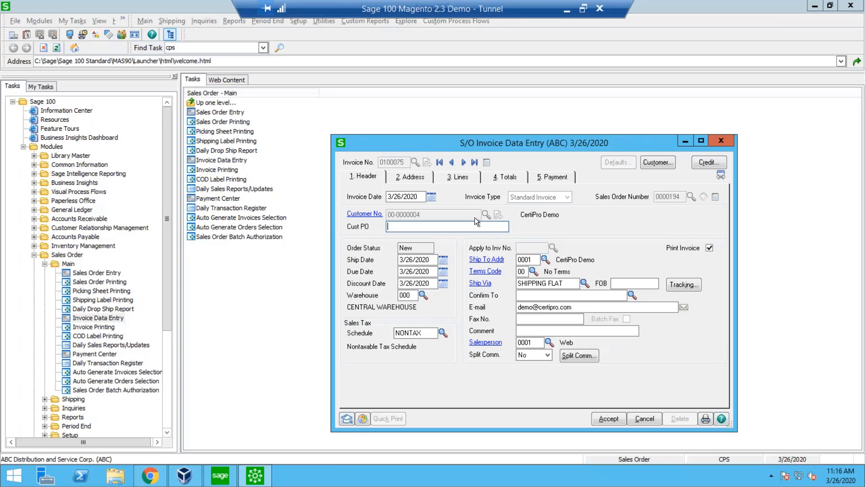
Ship the complete sales order, accept the invoice, and close Invoice Data Entry.
left_click(614, 414)
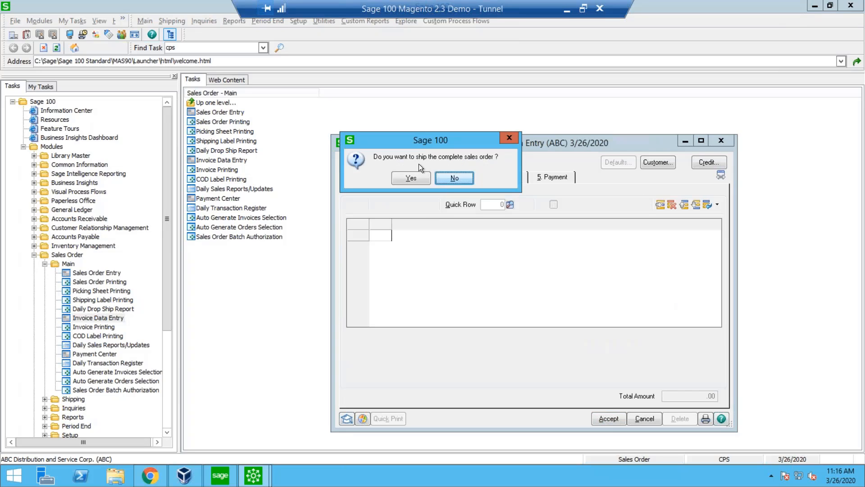
left_click(418, 176)
left_click(605, 419)
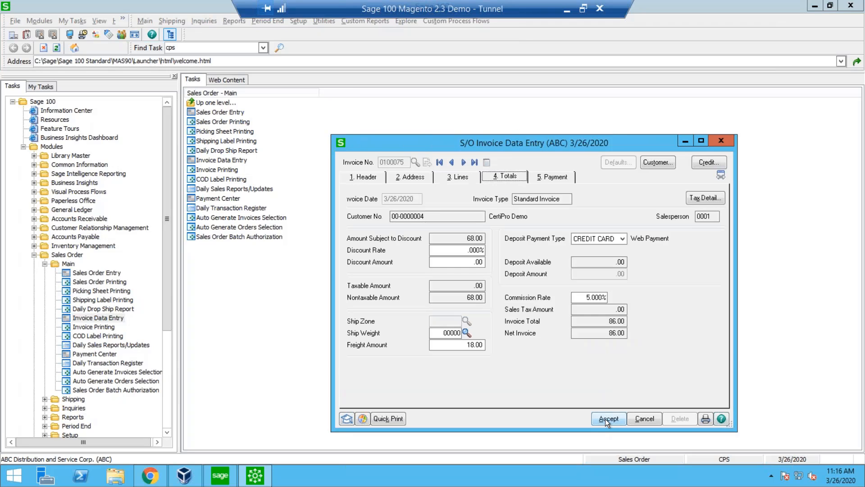
left_click(721, 142)
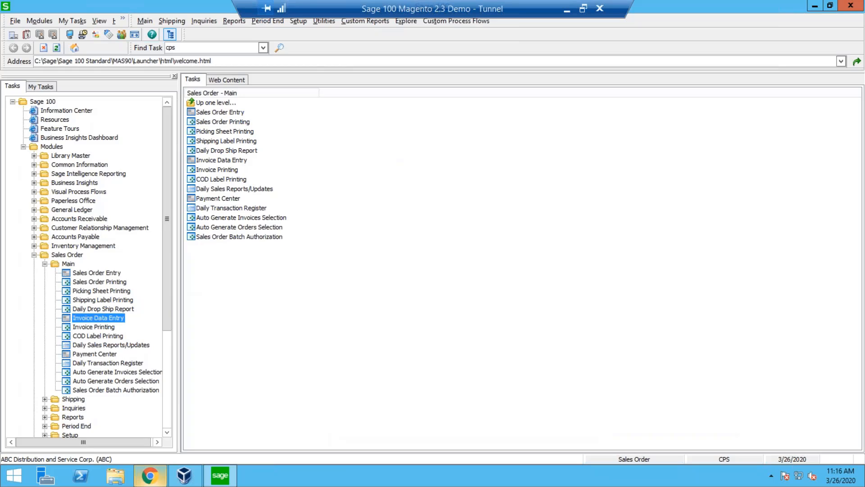
Switch to the Luma store in Chrome, check My Sales Orders, and examine My Payments for pending payments and payment history.
left_click(150, 475)
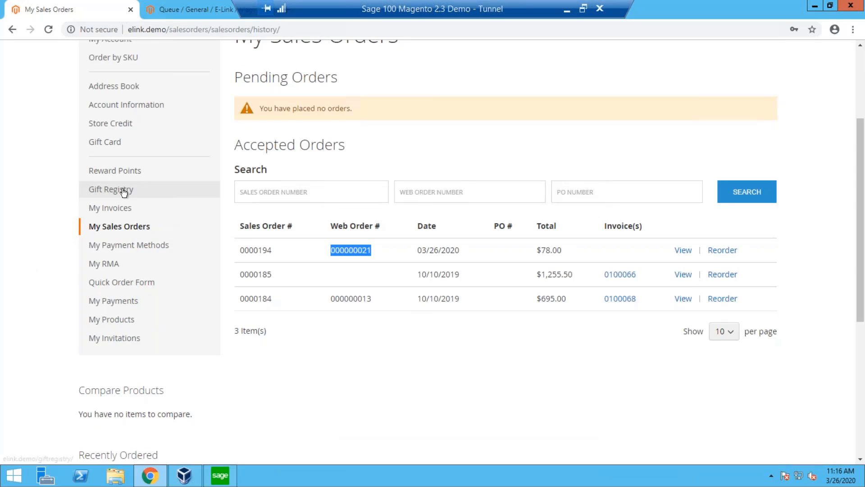
right_click(324, 359)
left_click(306, 366)
scroll(305, 366, "up", 3)
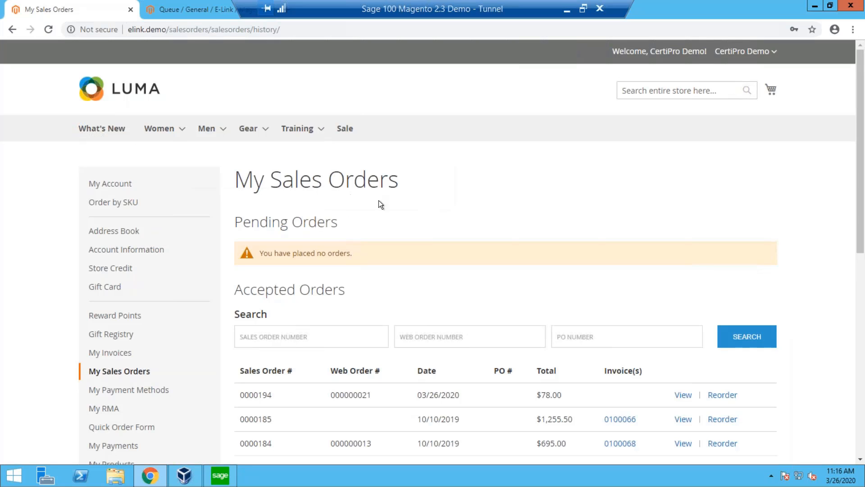
scroll(410, 245, "down", 2)
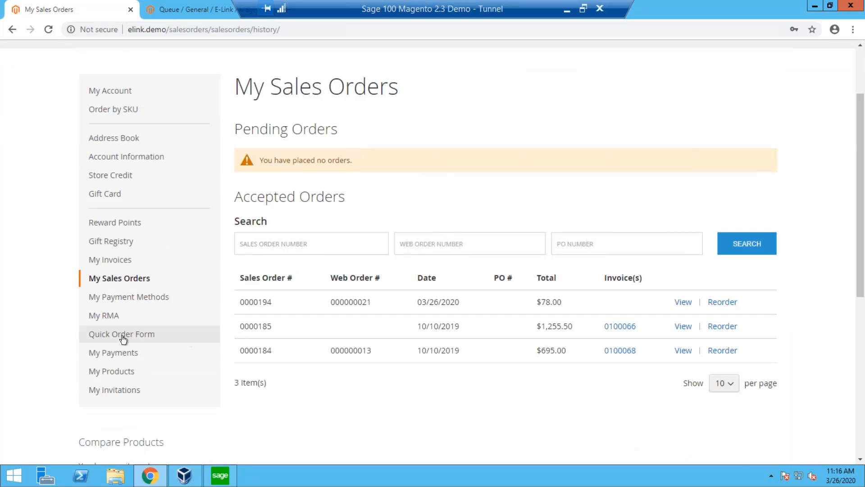
left_click(112, 354)
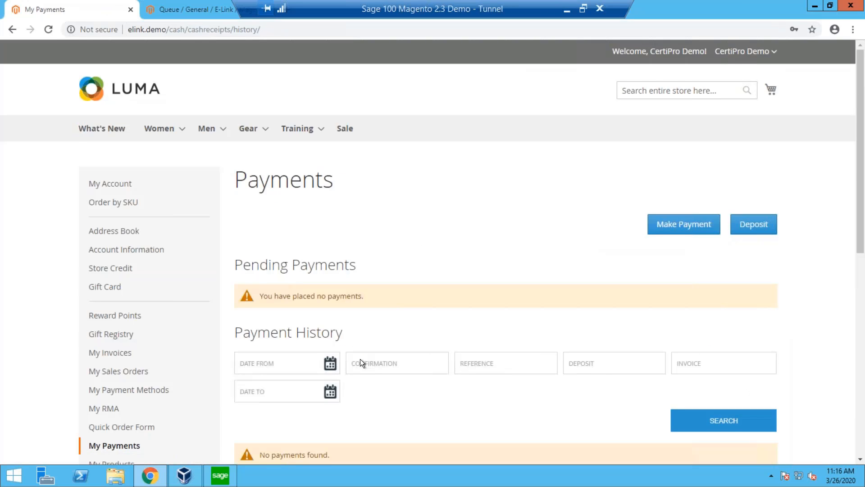
scroll(361, 358, "down", 3)
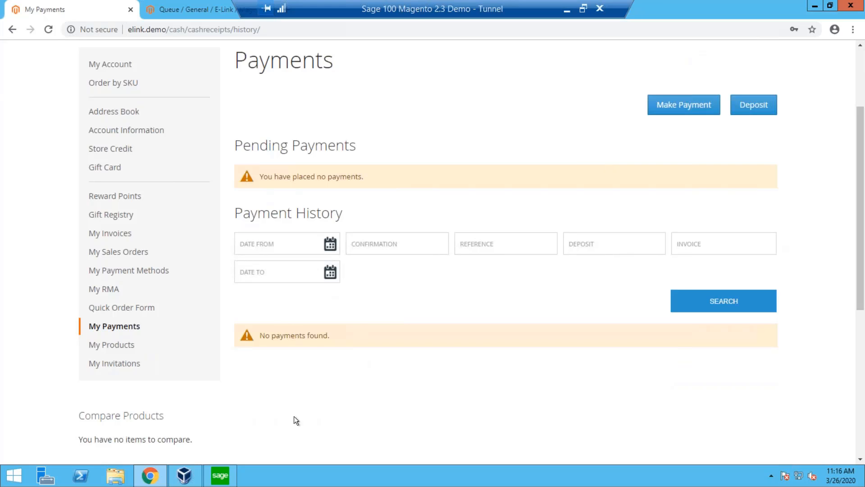
Go back to My Sales Orders, examine the accepted orders and their invoices, and reopen My Payments.
left_click(108, 252)
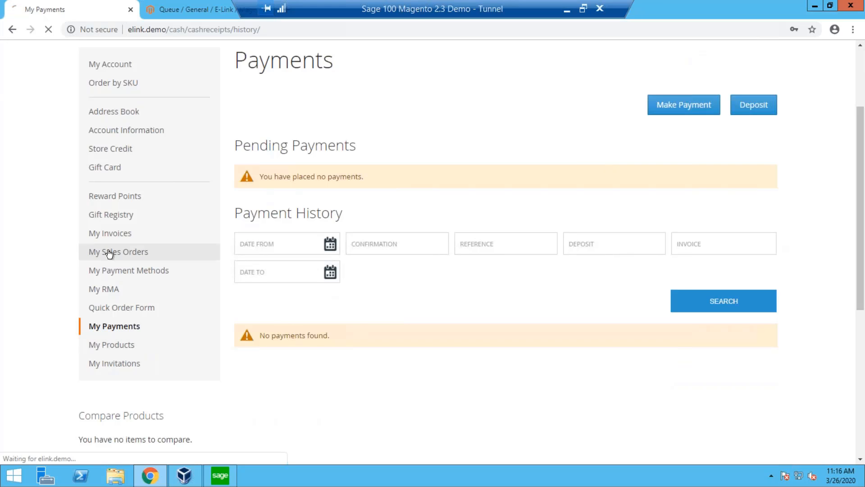
scroll(242, 336, "down", 2)
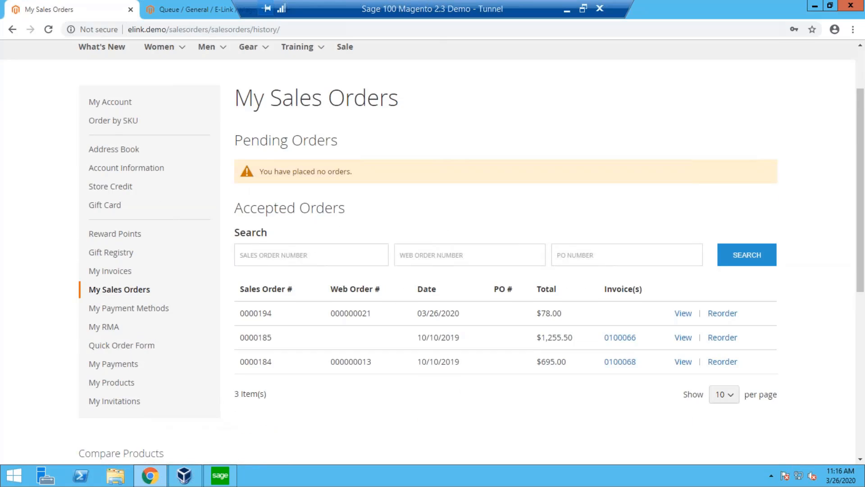
double_click(242, 335)
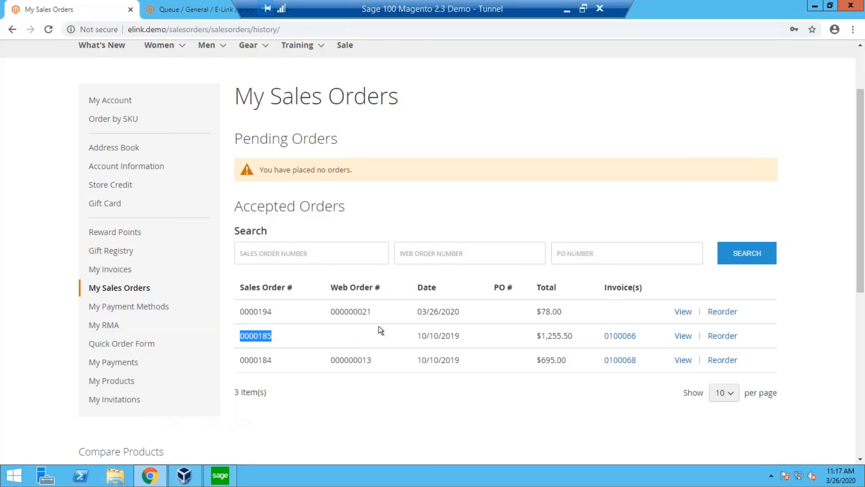
left_click(119, 362)
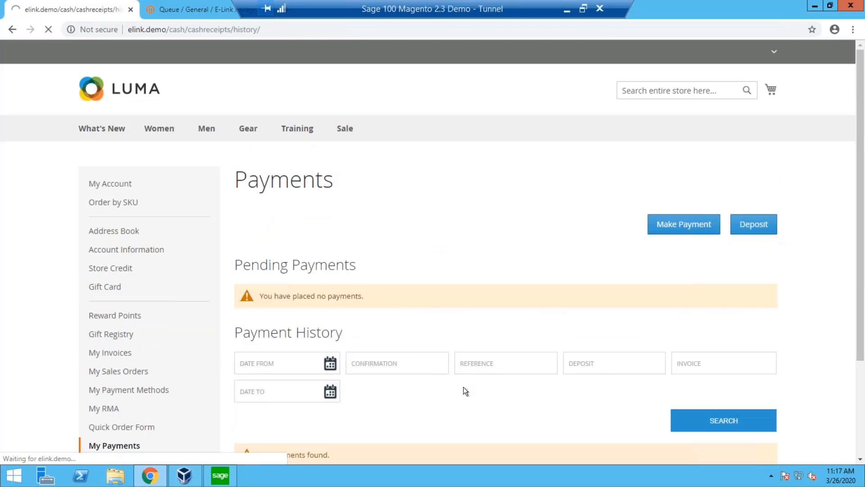
Start a new credit card payment with the saved DEMO CARD Visa and enter its card verification number.
scroll(441, 392, "down", 4)
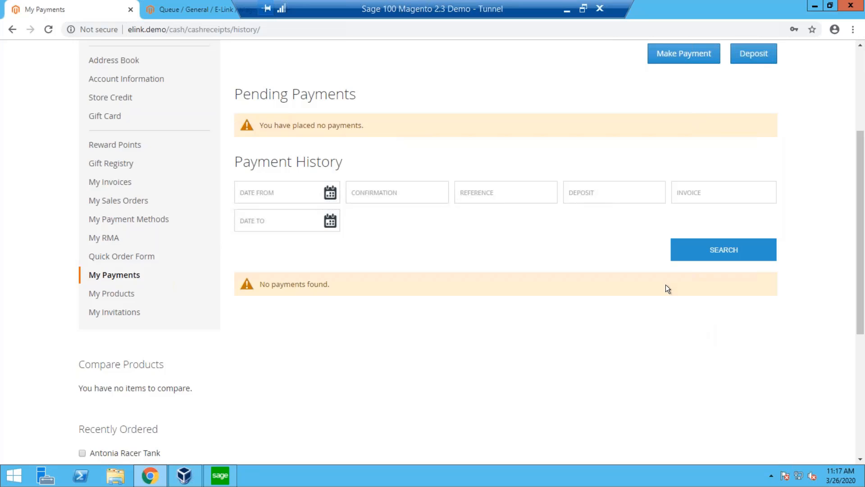
scroll(666, 285, "up", 4)
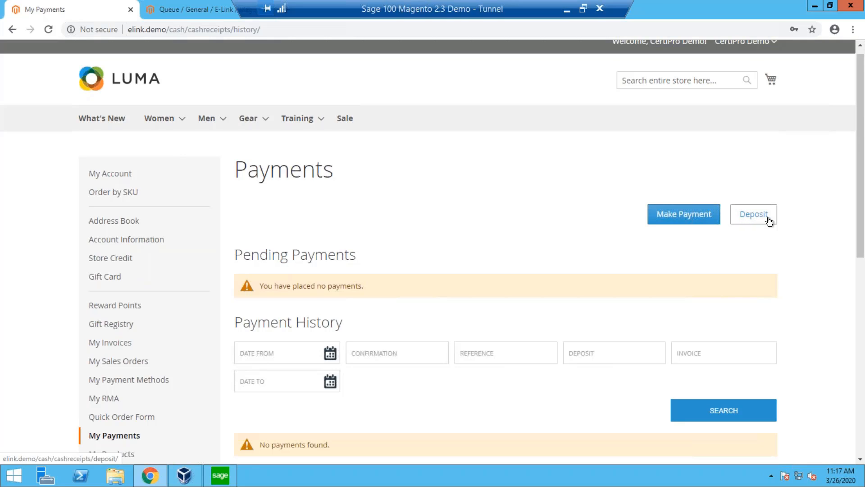
left_click(694, 222)
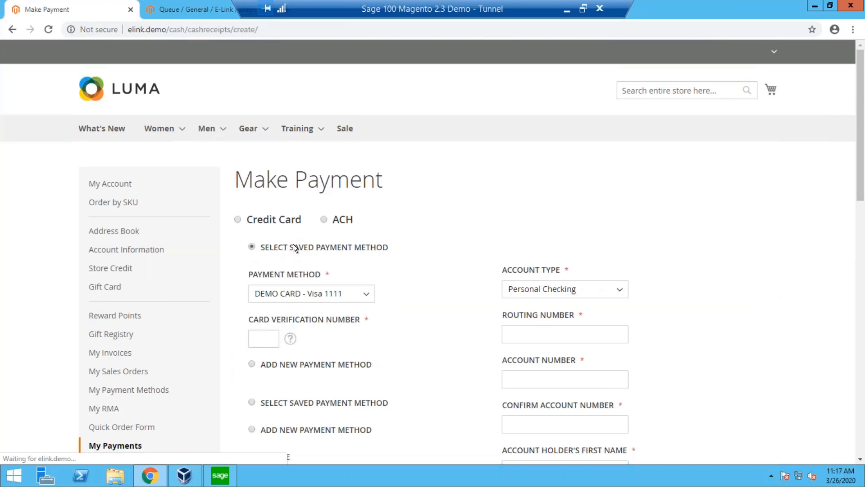
left_click(259, 335)
type("123")
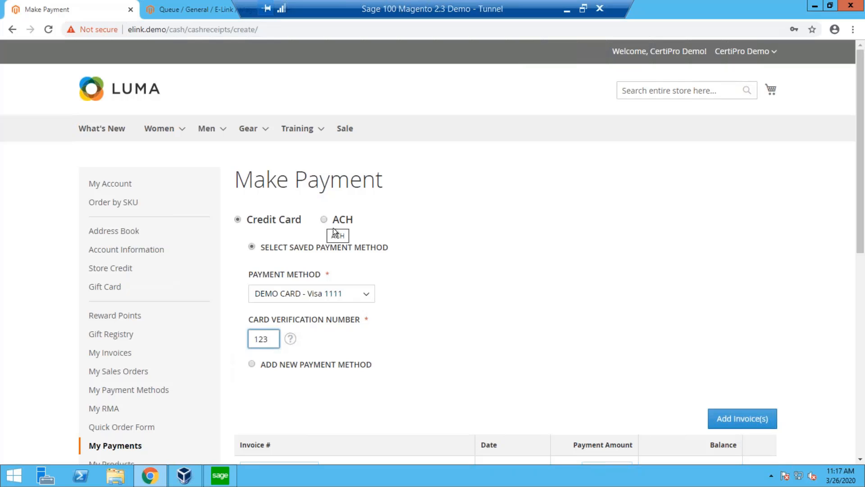
scroll(400, 264, "down", 1)
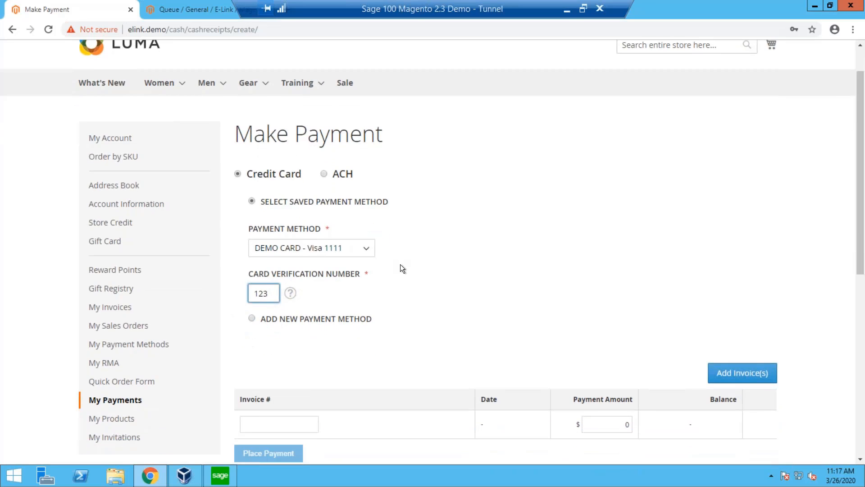
Check the ACH payment form, switch back to Credit Card, and re-enter the card verification number.
left_click(324, 173)
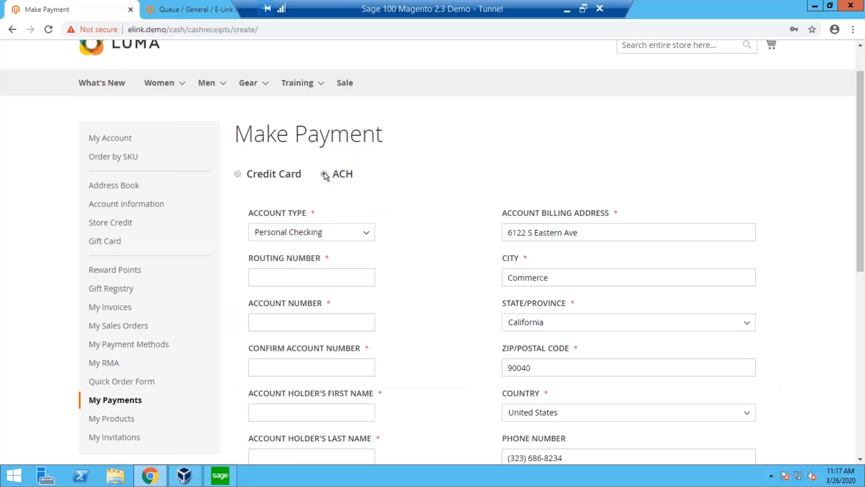
left_click(237, 174)
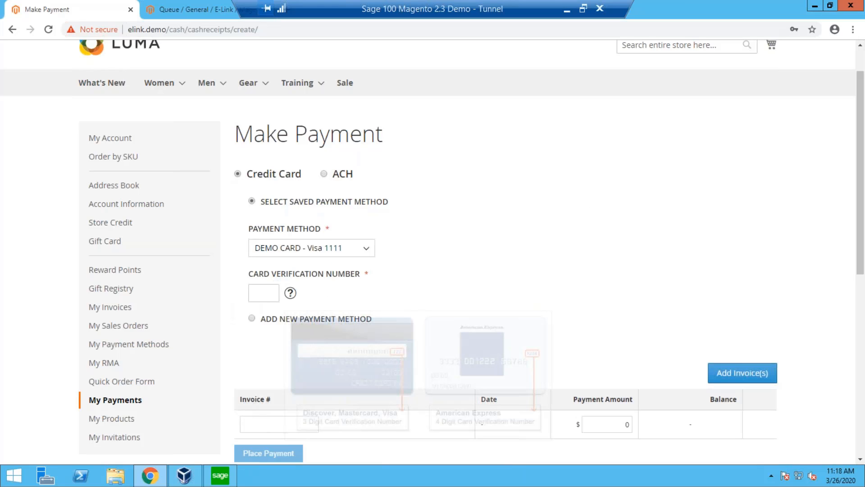
left_click(267, 296)
type("123")
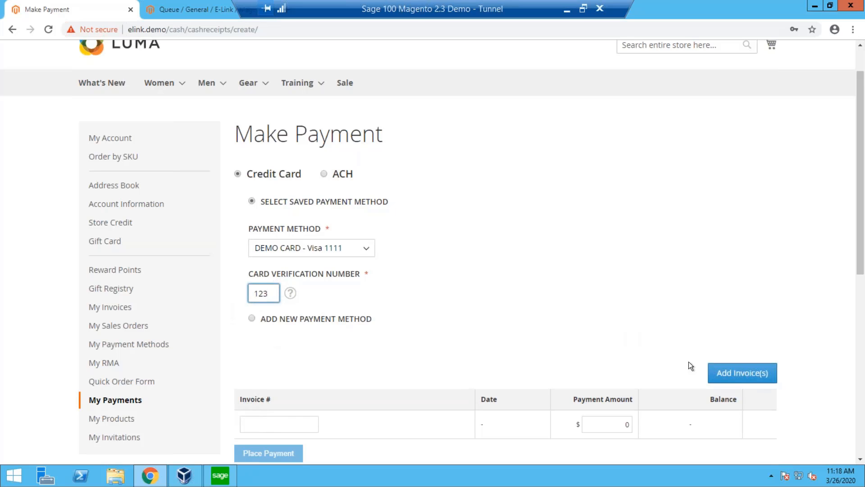
Add both open invoices to the payment, setting the amount for the 10/18/2019 invoice to 600.
left_click(722, 378)
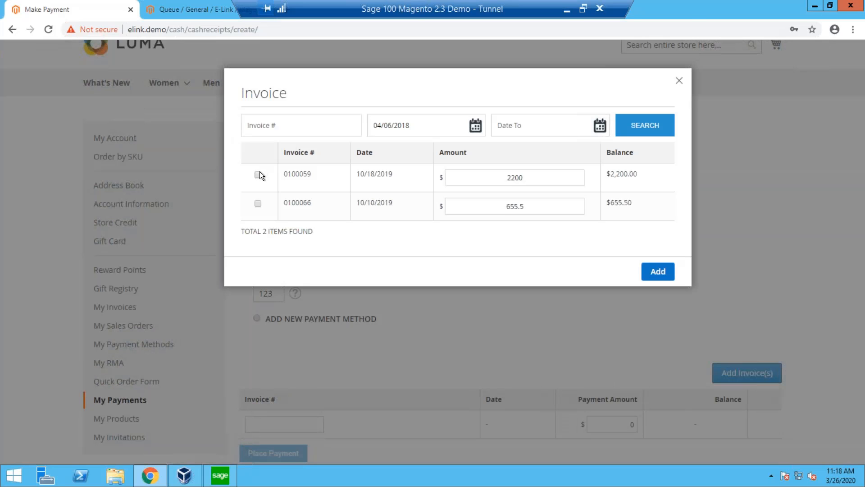
double_click(541, 178)
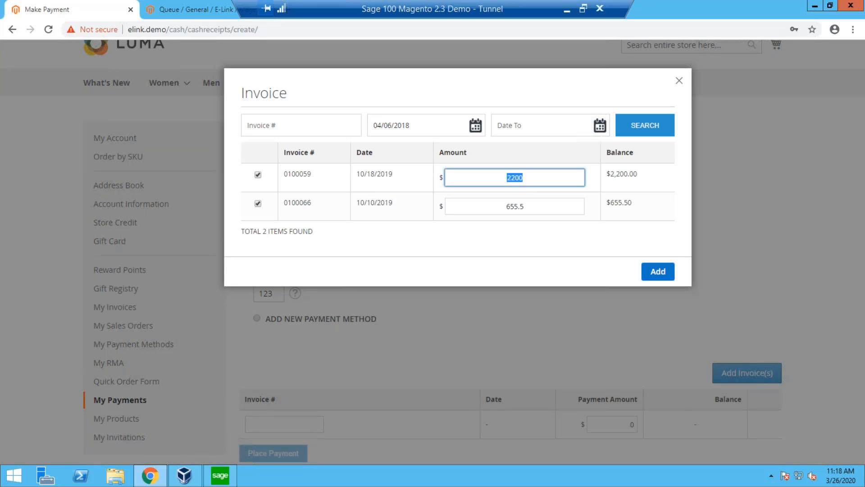
type("600")
left_click(653, 277)
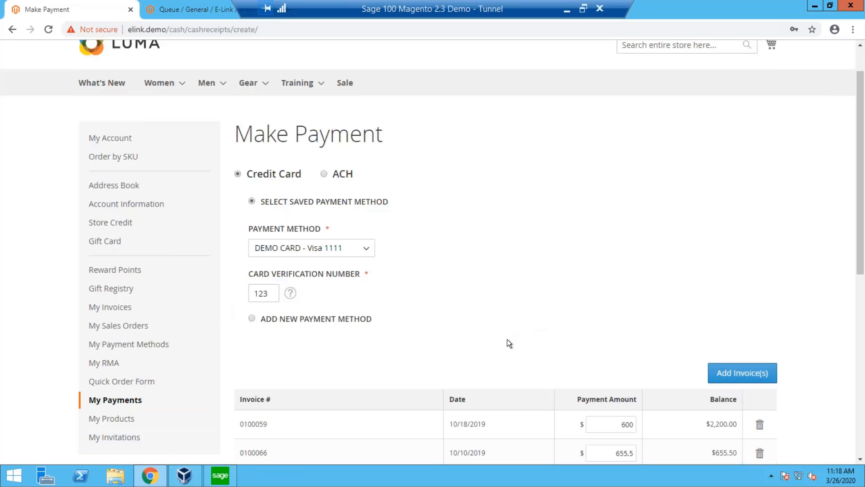
Place the payment for the two invoices and review it under Pending Payments.
scroll(507, 339, "down", 2)
scroll(507, 339, "down", 1)
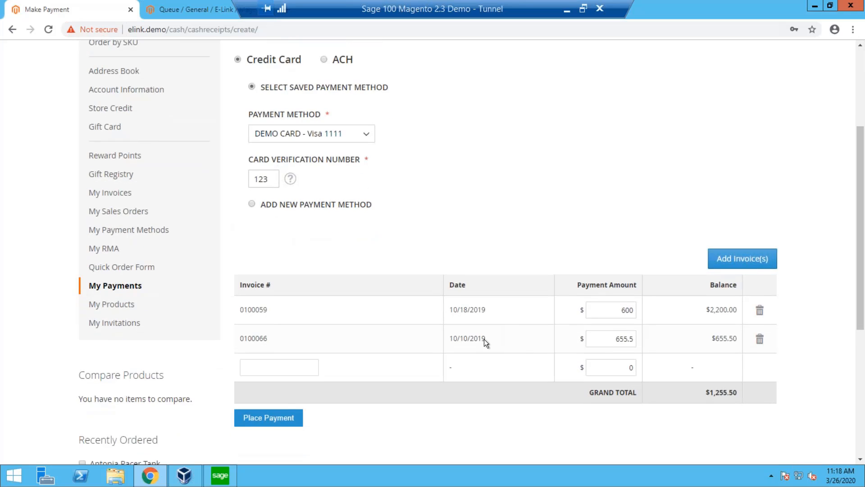
left_click(269, 419)
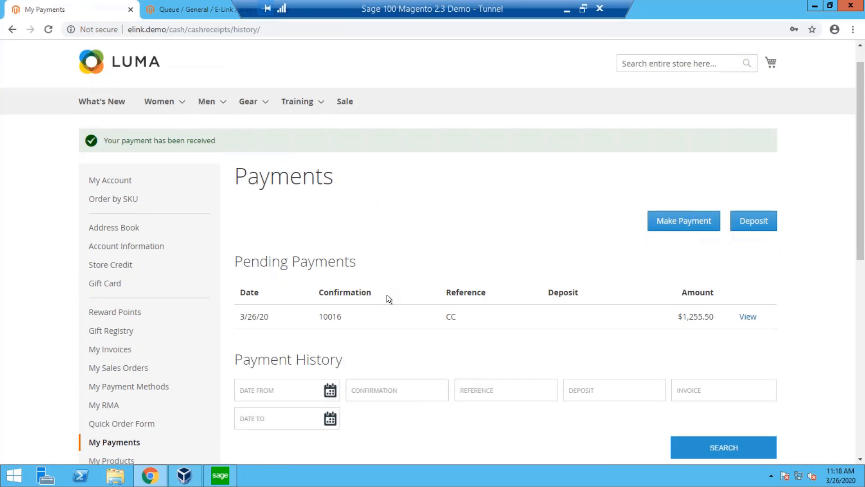
scroll(359, 240, "down", 2)
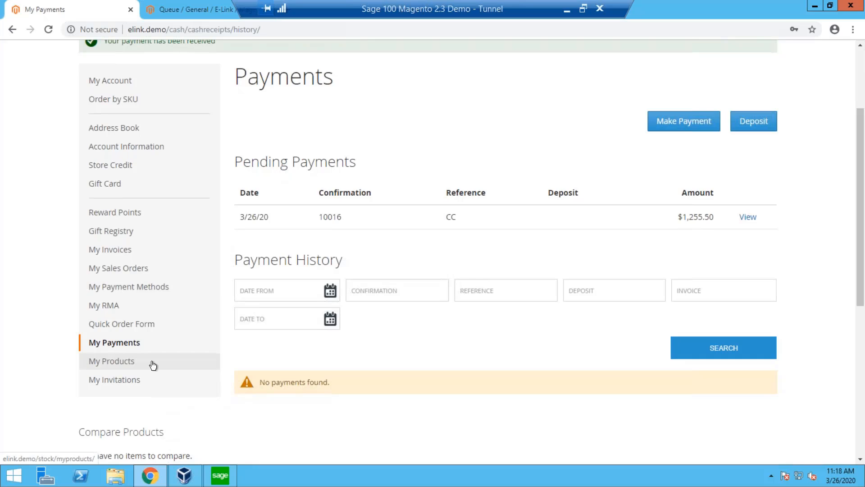
Open the Quick Order Form and add Strive Shoulder Pack, Crown Summit Backpack and Wayfarer Messenger Bag.
left_click(123, 324)
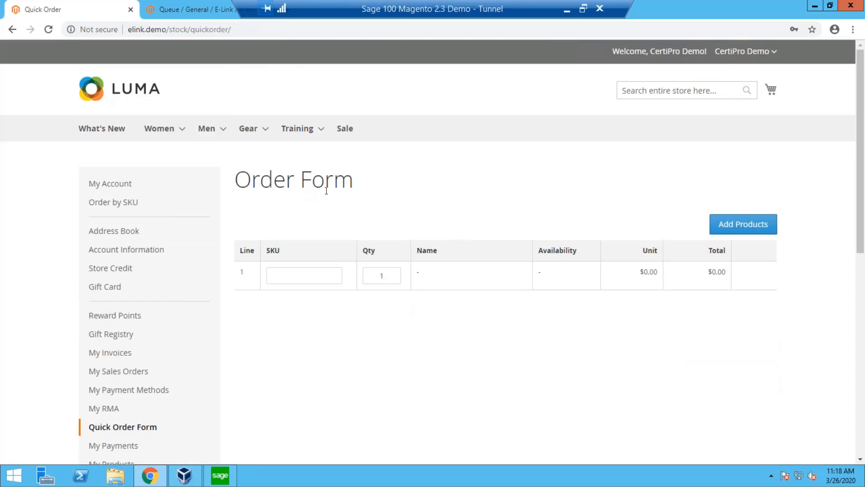
left_click(313, 274)
left_click(740, 228)
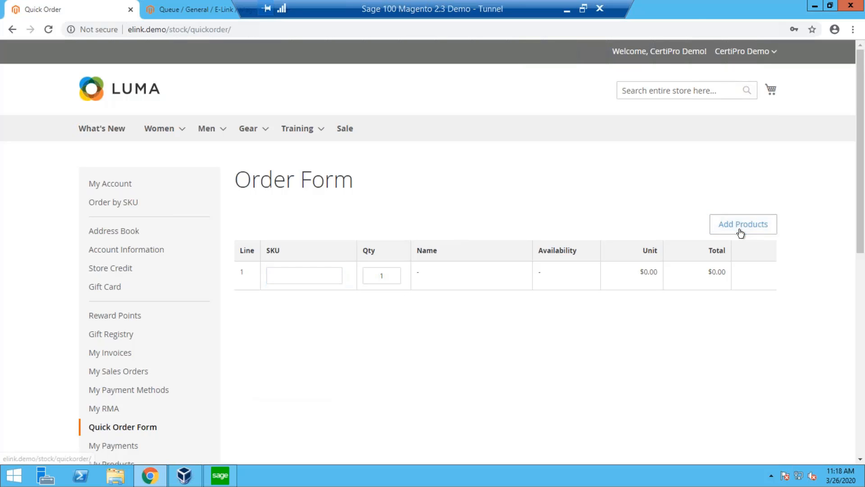
left_click(659, 128)
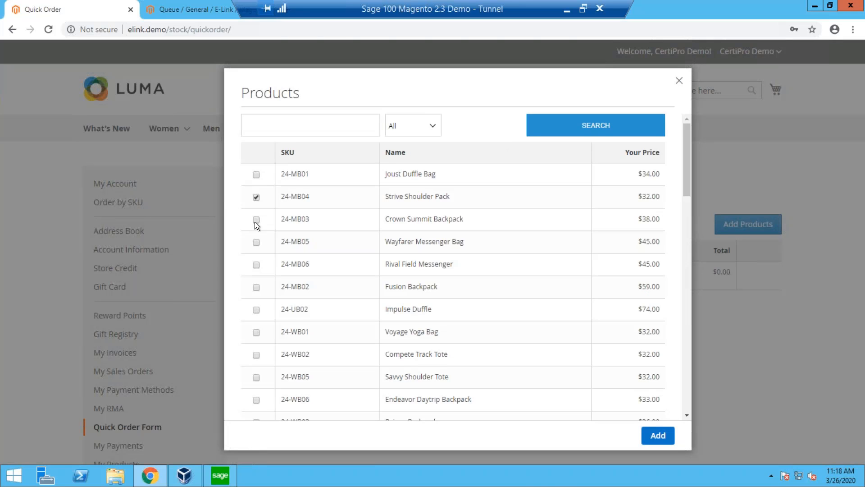
left_click(667, 441)
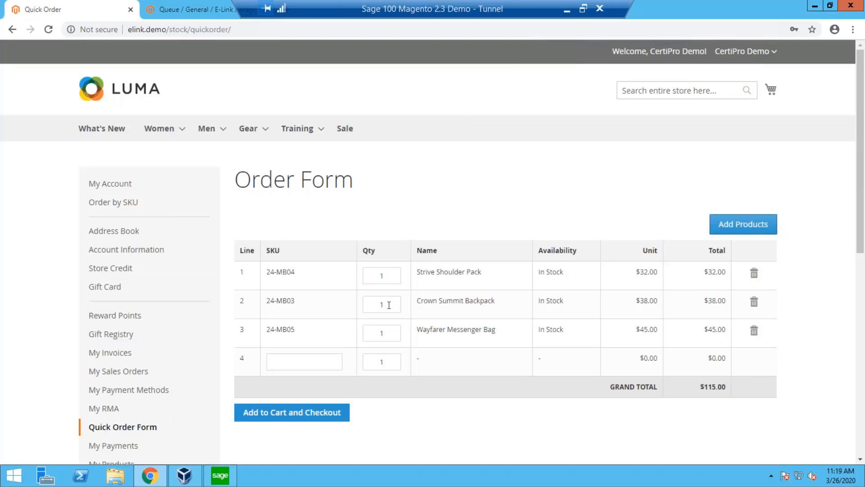
Set the order quantities to 2 for Crown Summit Backpack and 3 for Wayfarer Messenger Bag.
double_click(389, 305)
type("2")
double_click(373, 333)
type("3")
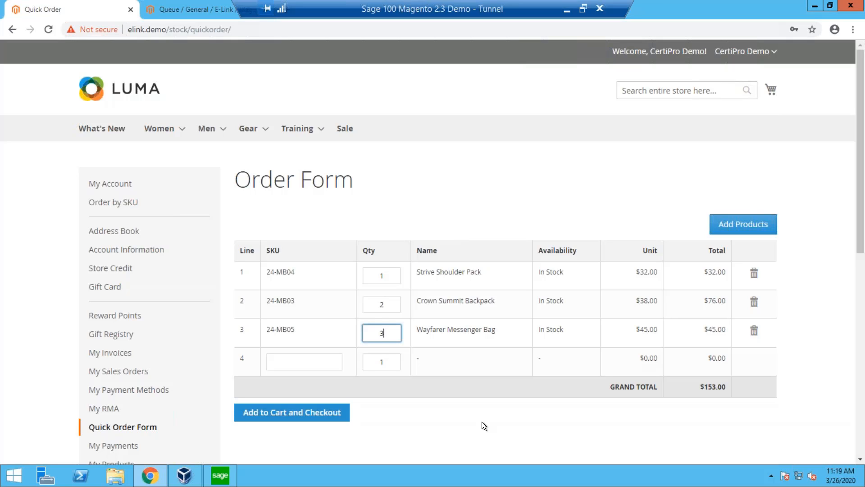
left_click(400, 227)
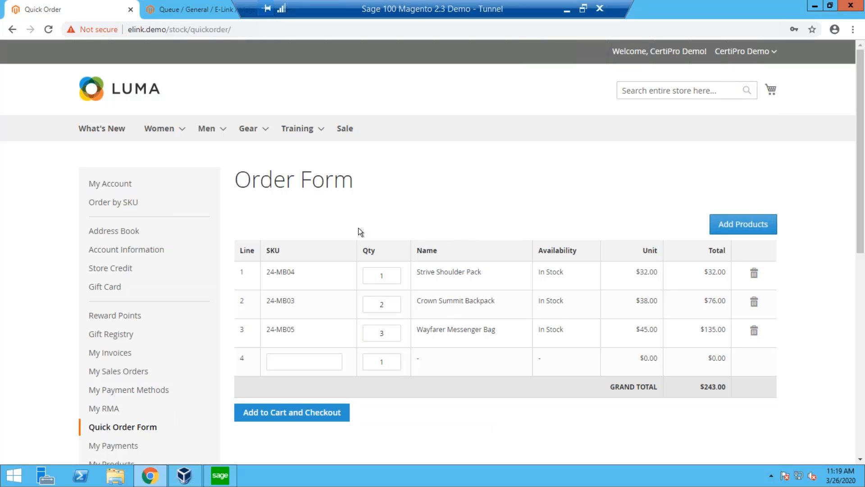
Go to My Sales Orders and examine the list of accepted orders.
scroll(359, 229, "down", 1)
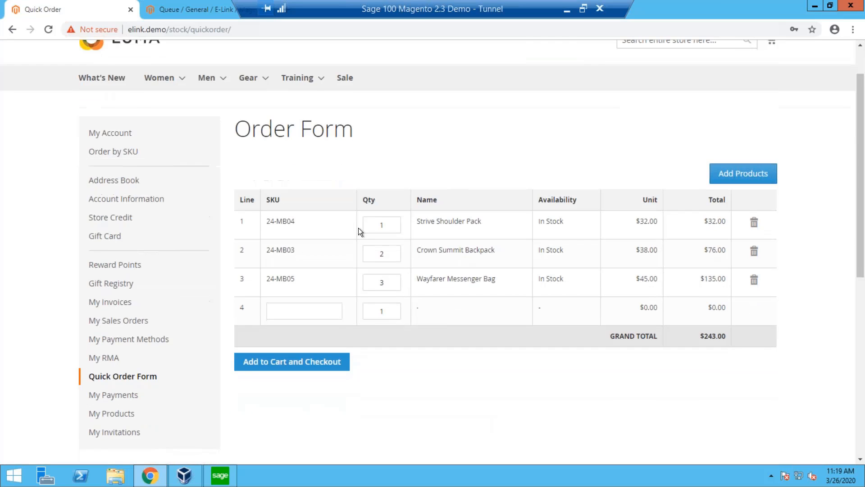
left_click(141, 321)
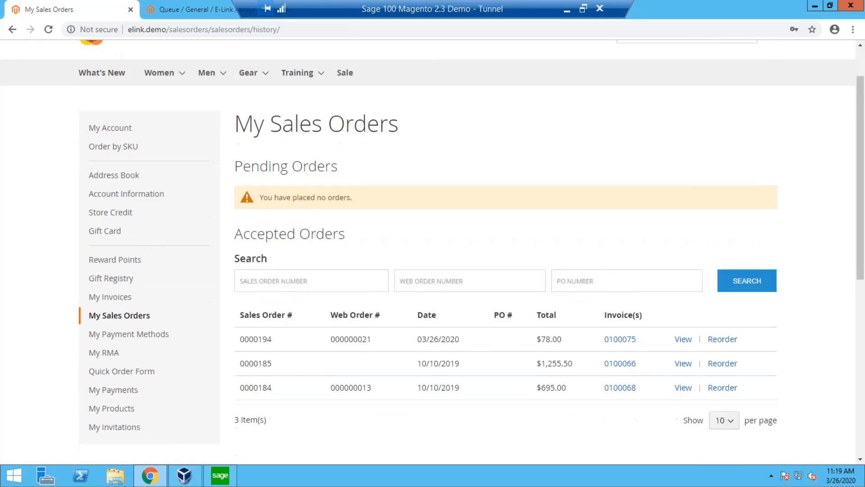
scroll(536, 305, "down", 1)
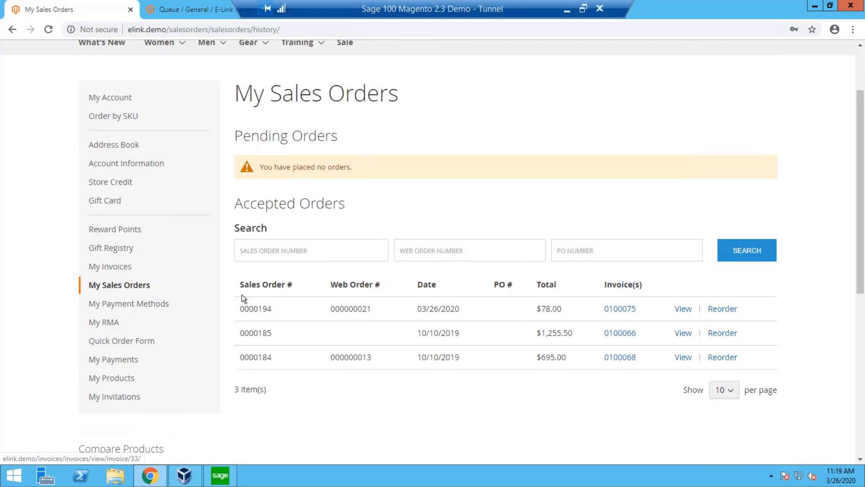
Open My Invoices and examine the search filters and the newest invoice's order, date and tracking details.
left_click(116, 268)
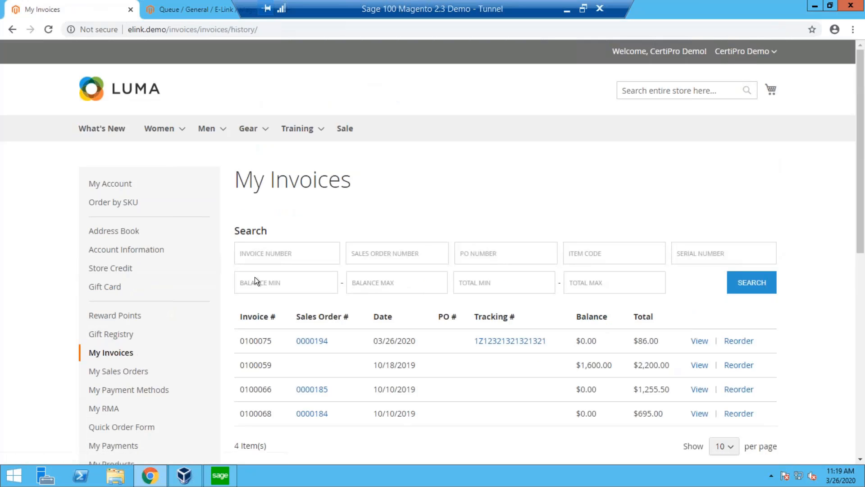
left_click(262, 252)
left_click(368, 247)
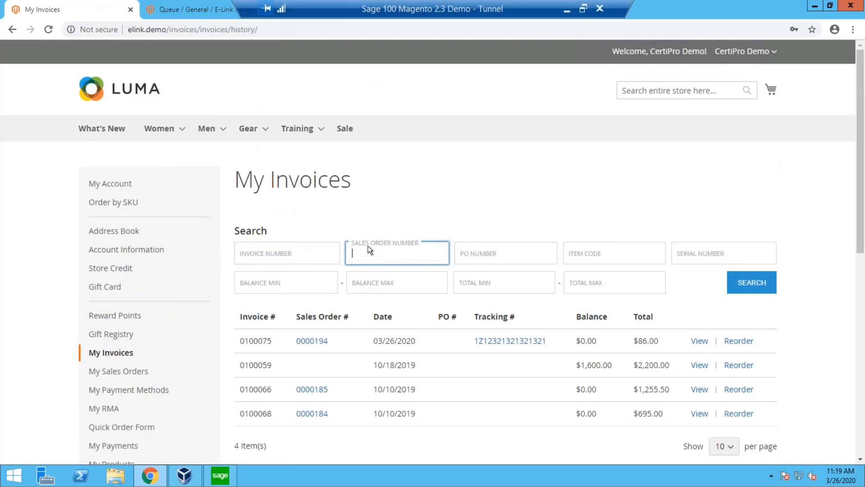
left_click(459, 208)
scroll(444, 229, "down", 2)
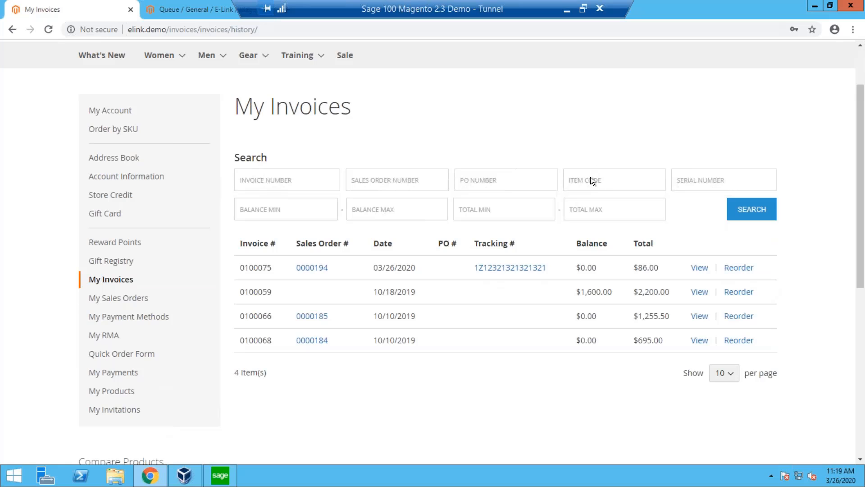
left_click(590, 180)
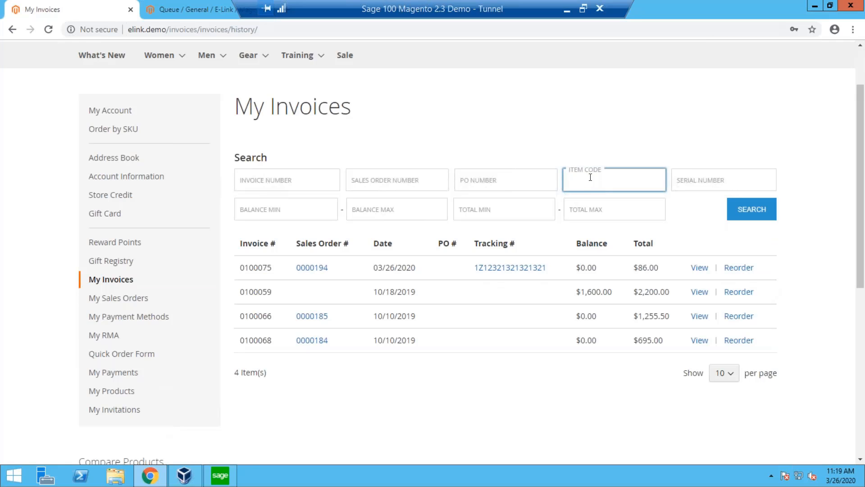
left_click(278, 264)
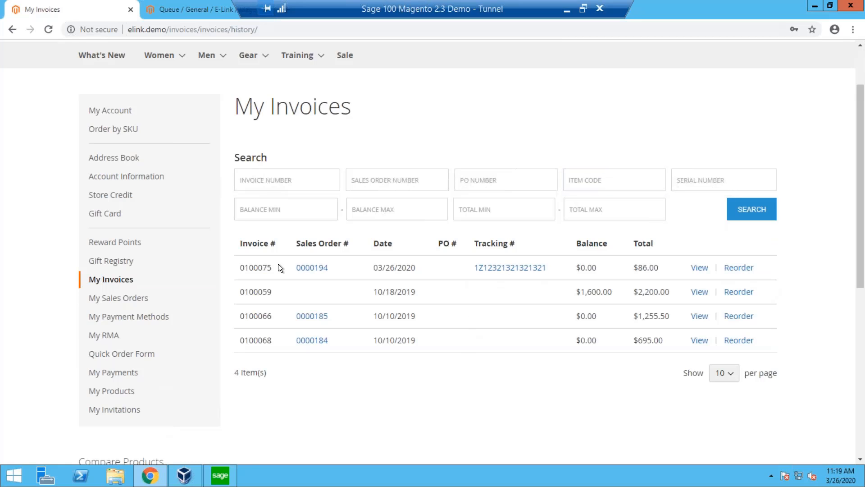
left_click_drag(234, 267, 414, 268)
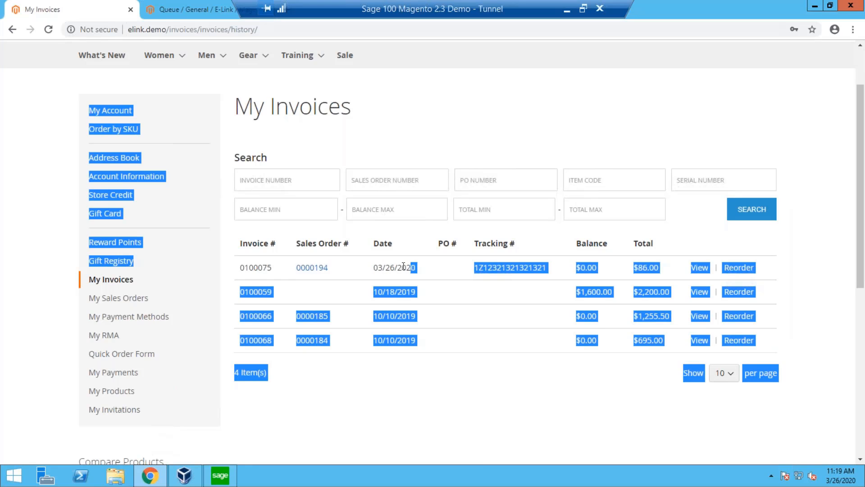
double_click(378, 268)
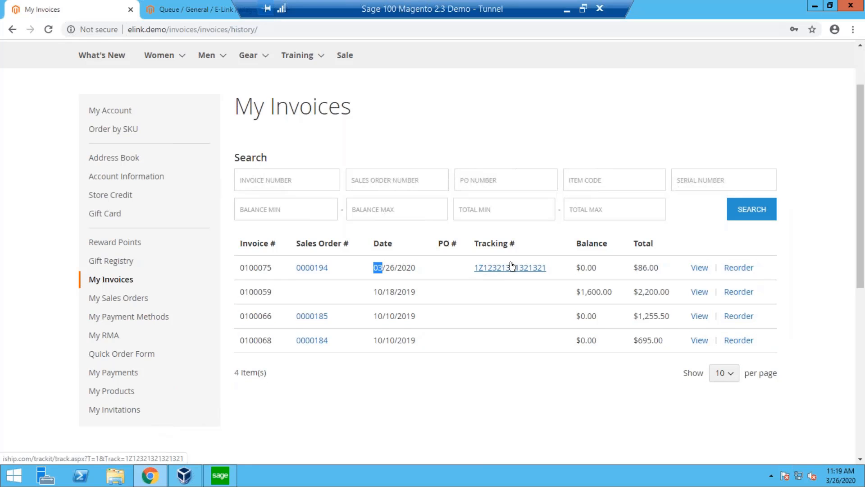
View the 03/26/2020 invoice and examine its items, totals and shipments.
left_click(700, 268)
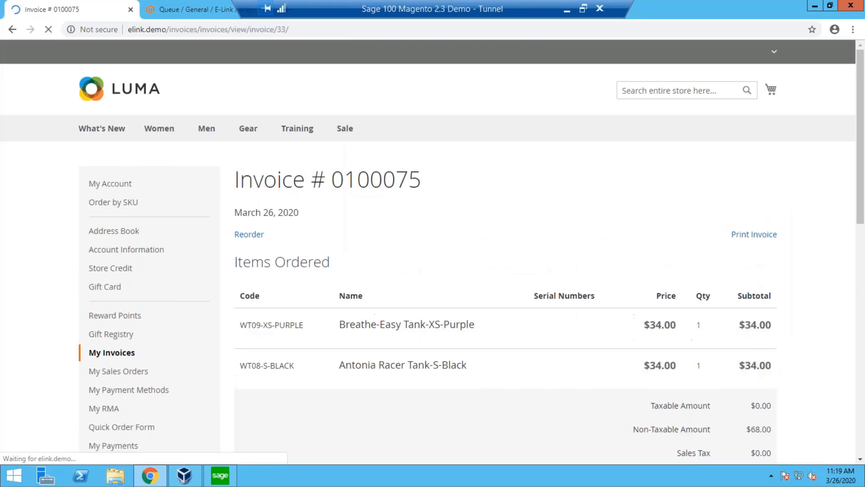
scroll(575, 337, "down", 3)
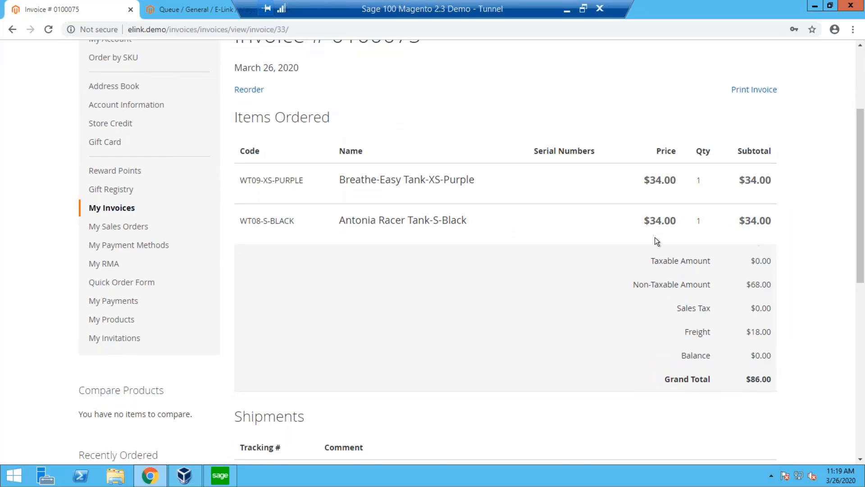
scroll(655, 237, "down", 4)
scroll(655, 237, "up", 7)
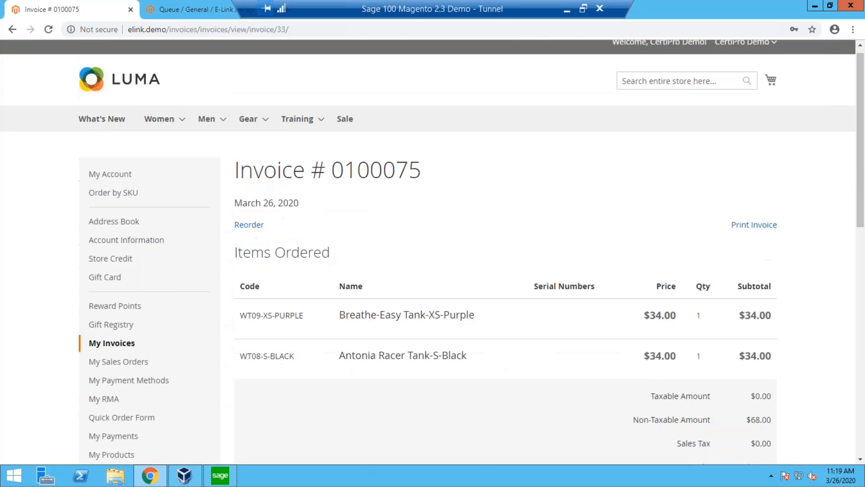
Open the 03/26/2020 order from My Sales Orders and examine its items, totals, back quantities and related invoice.
left_click(131, 368)
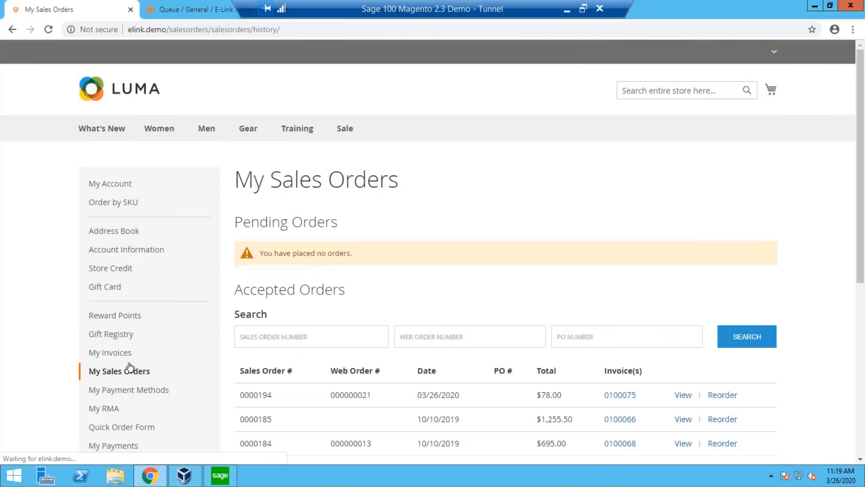
left_click(682, 395)
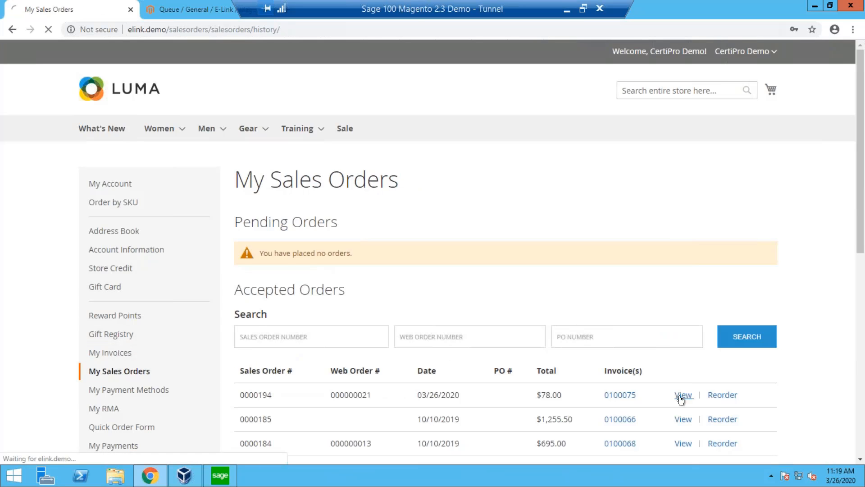
scroll(680, 399, "down", 3)
scroll(274, 361, "down", 3)
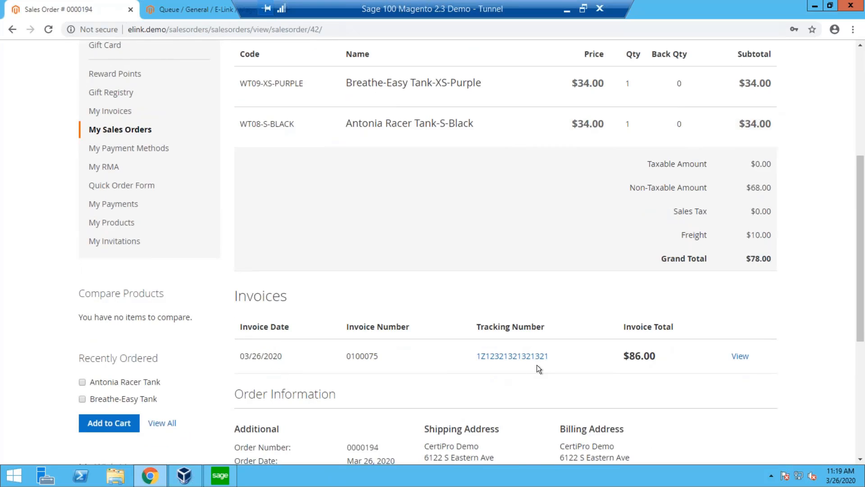
scroll(478, 316, "up", 4)
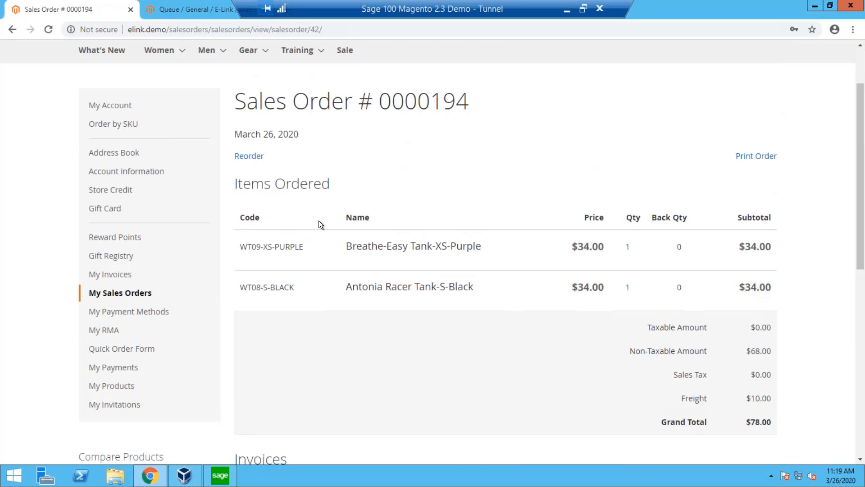
scroll(439, 270, "down", 4)
scroll(426, 256, "up", 3)
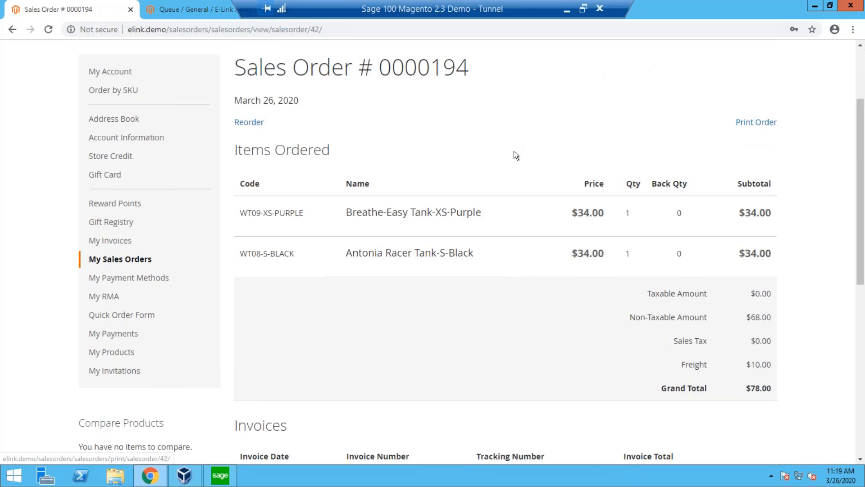
scroll(515, 153, "up", 1)
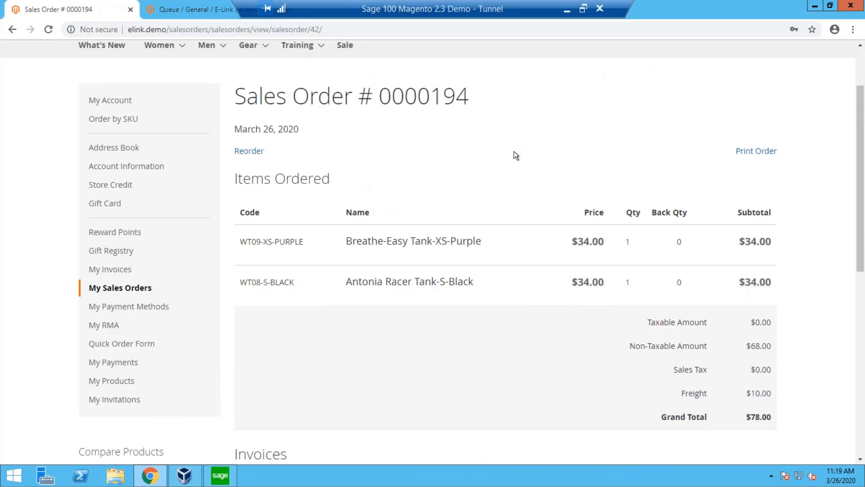
scroll(286, 276, "down", 1)
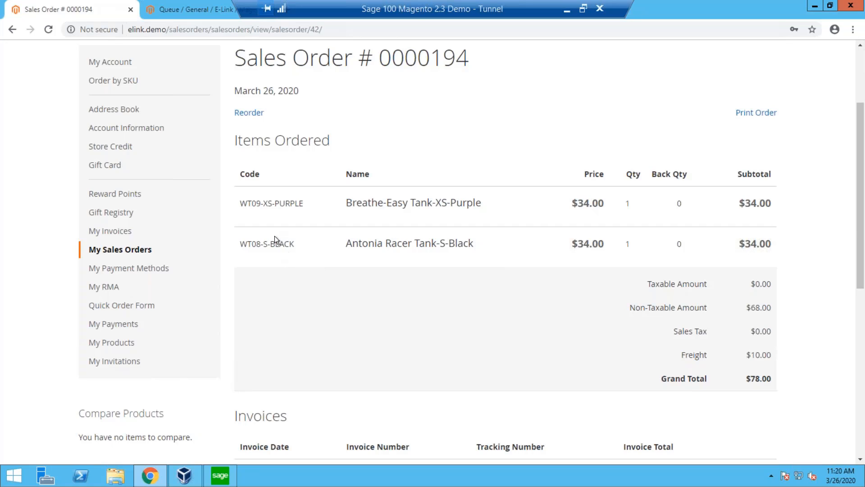
Switch to Sage 100 and open Accounts Receivable Cash Receipts Entry with accounting date 3/26/2020.
left_click(212, 478)
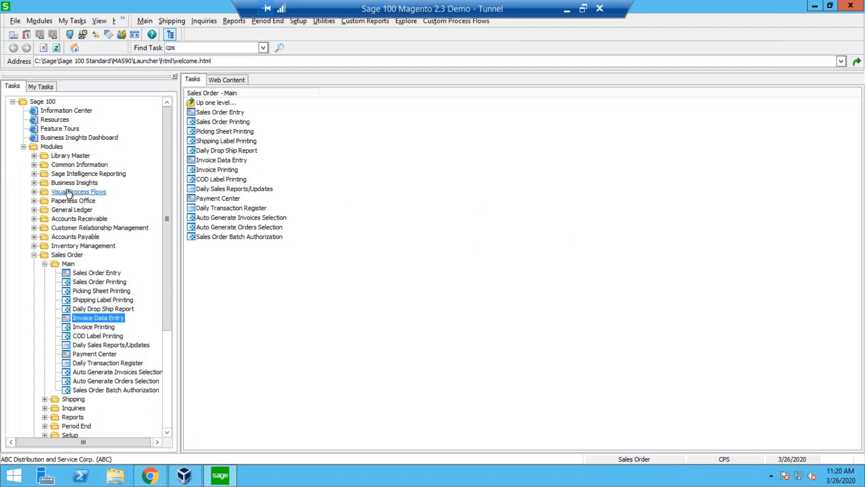
left_click(76, 219)
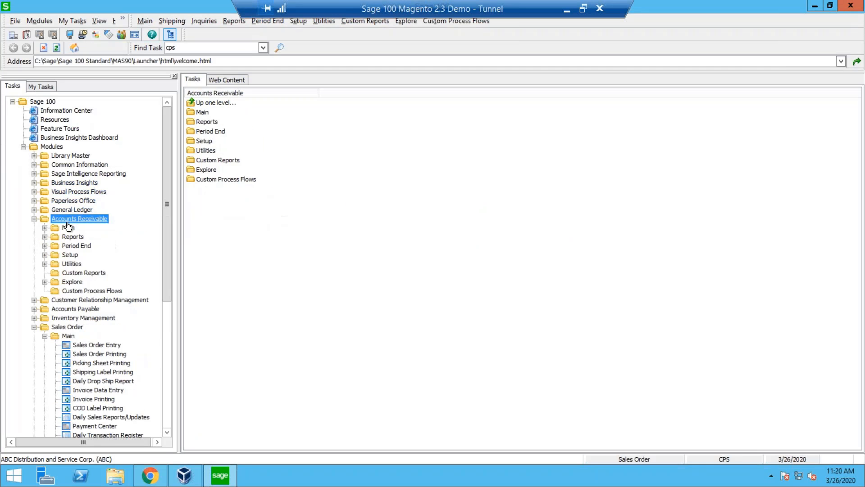
left_click(67, 228)
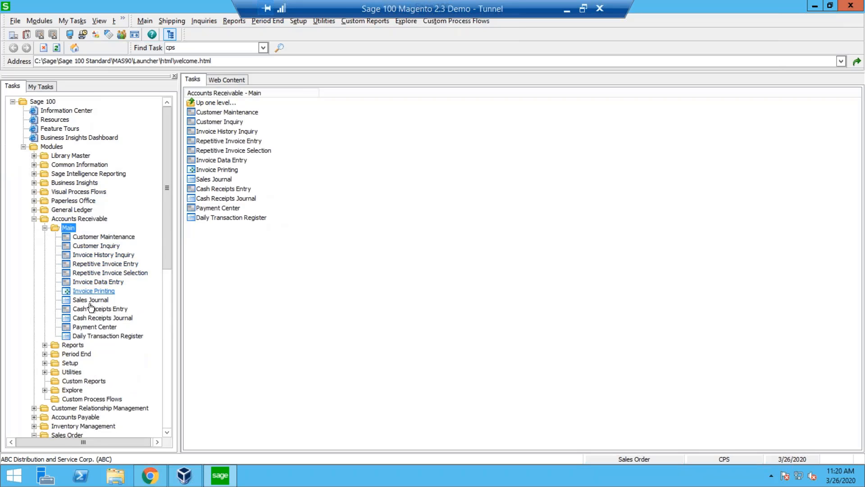
left_click(100, 308)
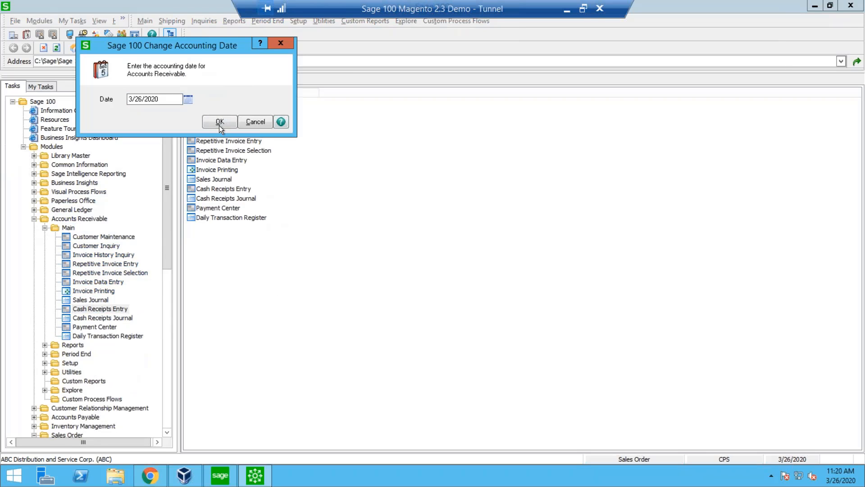
left_click(219, 123)
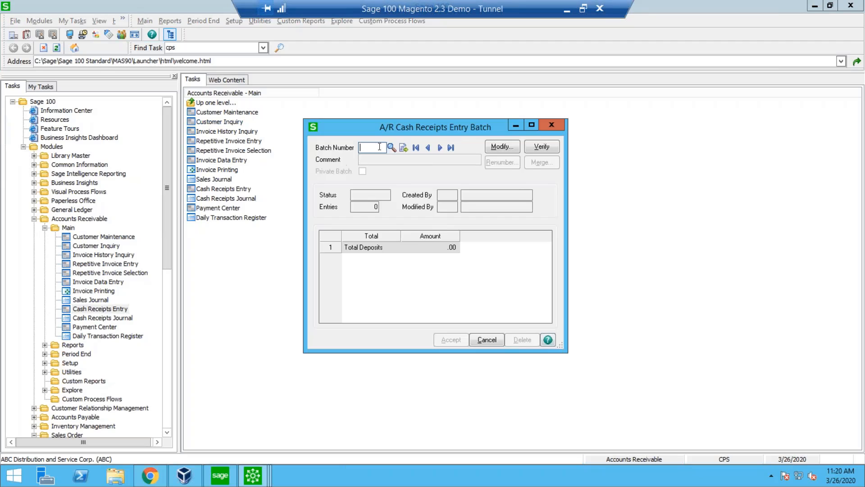
Select the cash receipts batch commented "From WEB" and accept it along with its deposit.
left_click(391, 149)
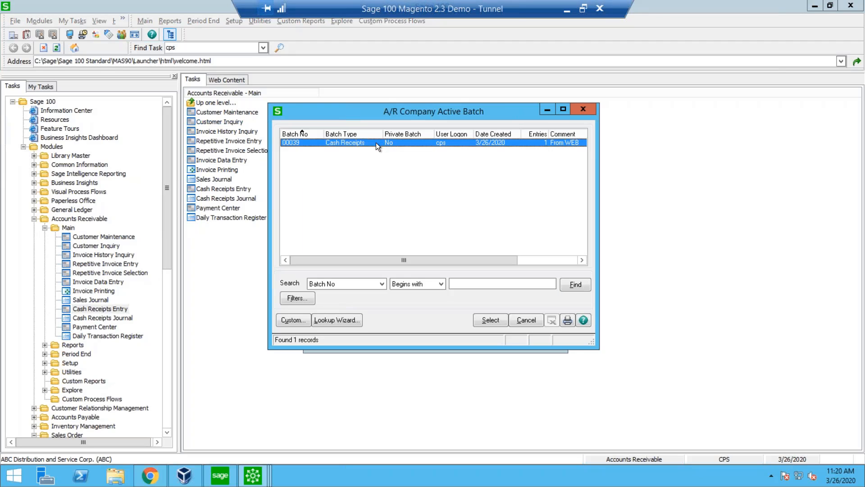
double_click(376, 142)
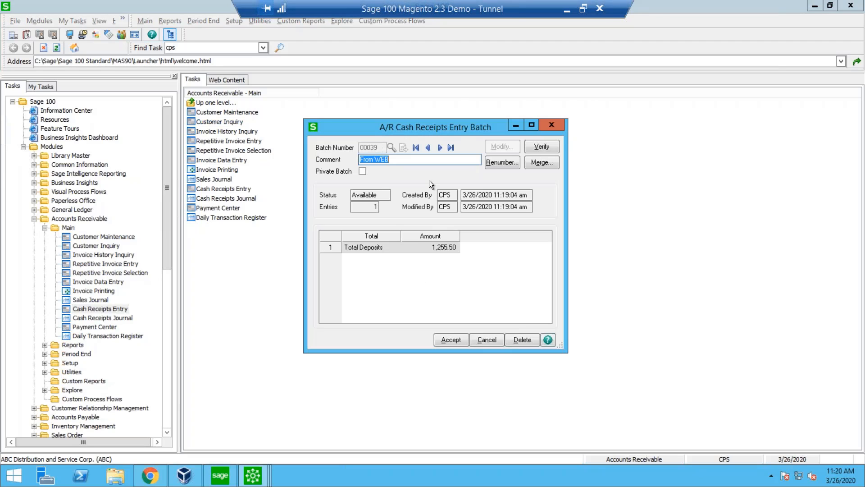
left_click(450, 340)
left_click(404, 178)
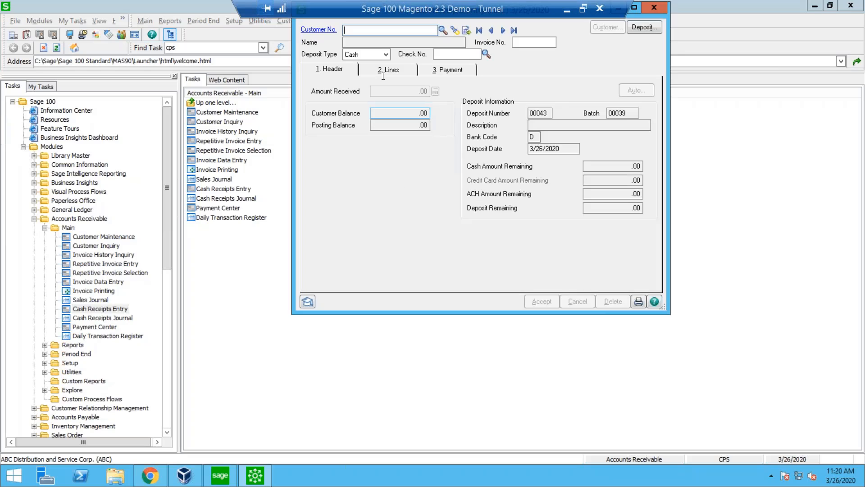
Open the CertiPro Demo credit card receipt, examine its received amount and posted invoice lines, and close the entry unchanged.
left_click(456, 32)
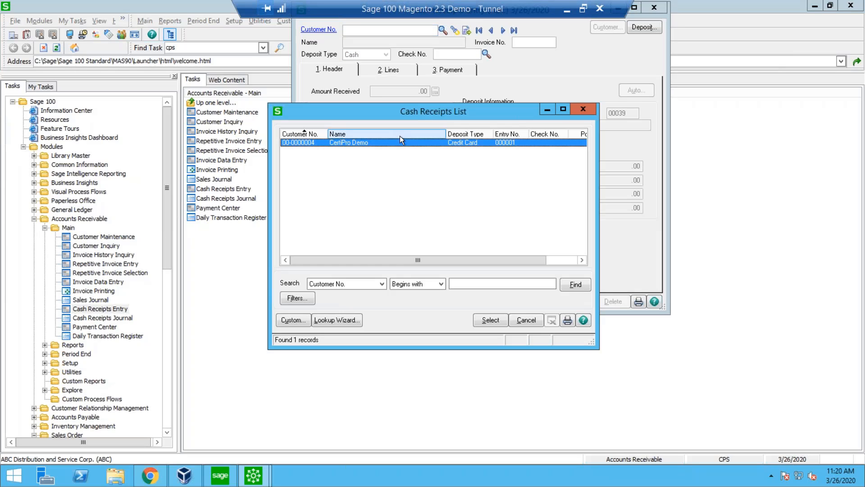
double_click(400, 142)
left_click_drag(398, 90, 436, 93)
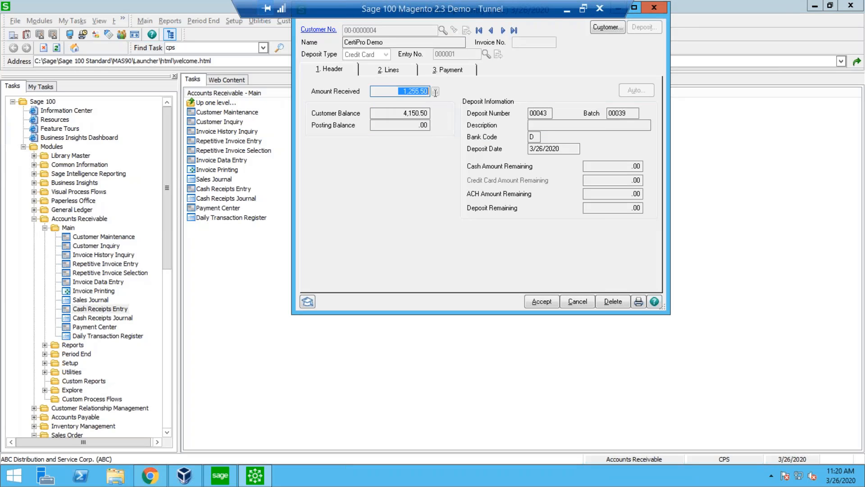
left_click(380, 70)
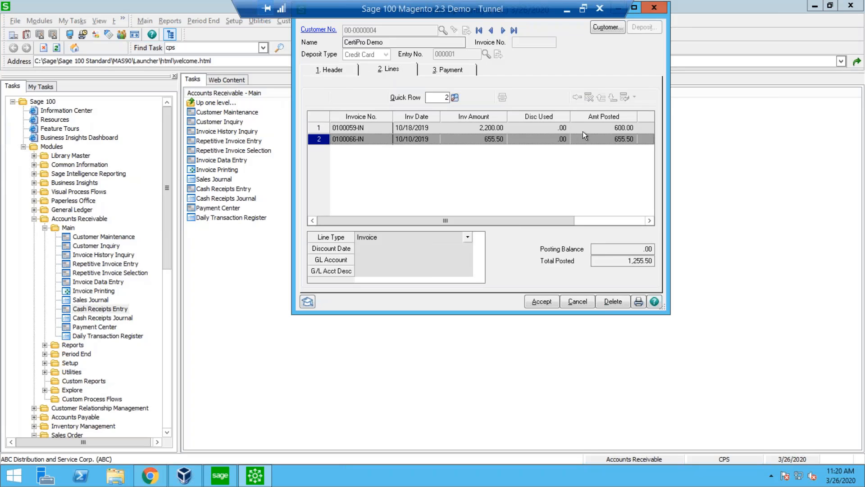
left_click(601, 128)
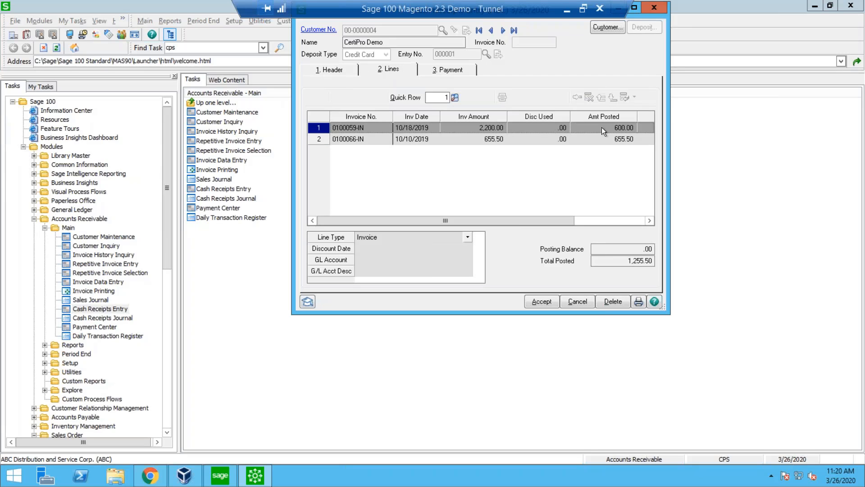
left_click(606, 217)
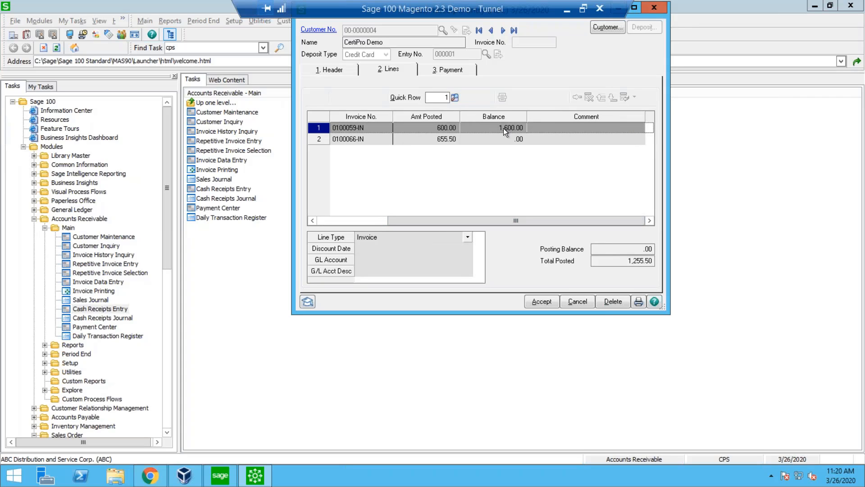
left_click(571, 298)
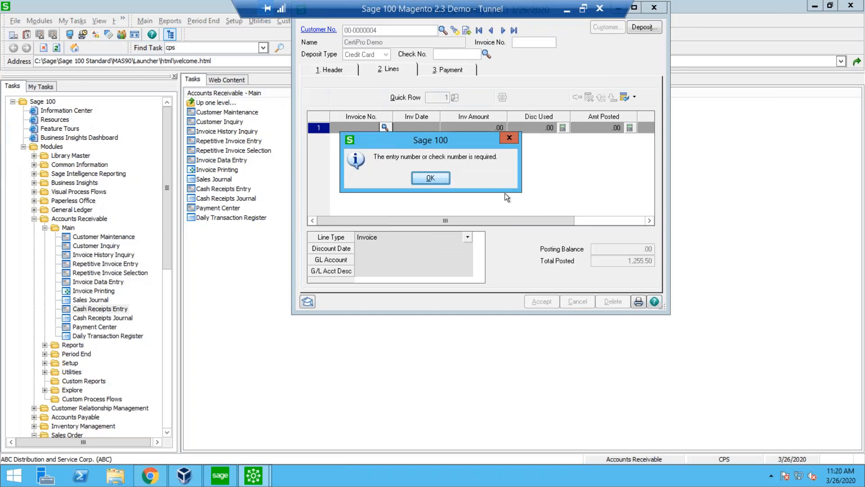
left_click(430, 178)
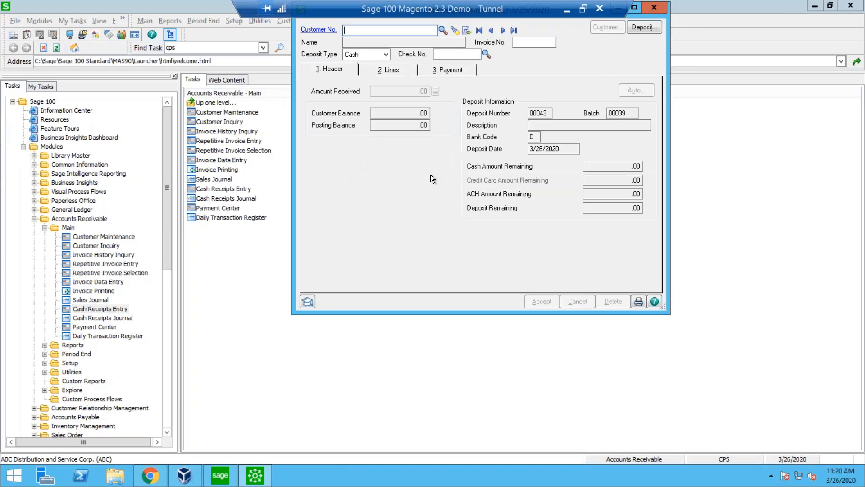
left_click(654, 8)
Switch back to the Luma store in Chrome and examine the pending payments and payment history search in My Payments.
left_click(158, 469)
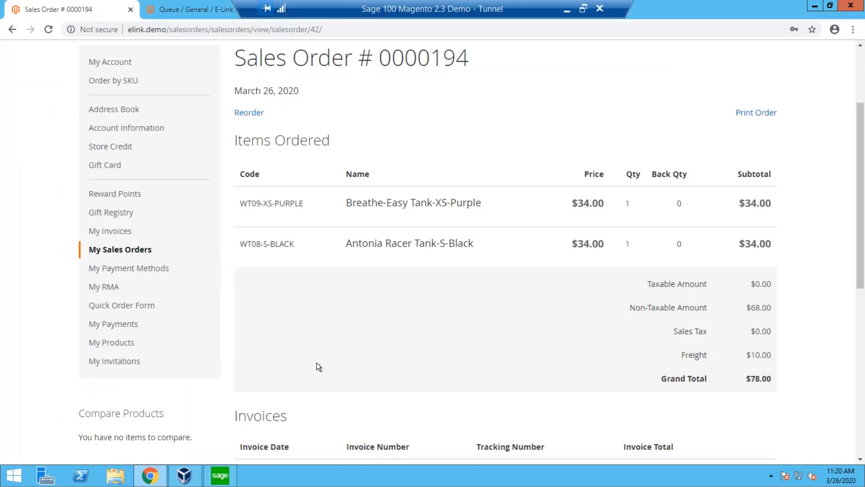
scroll(297, 281, "up", 3)
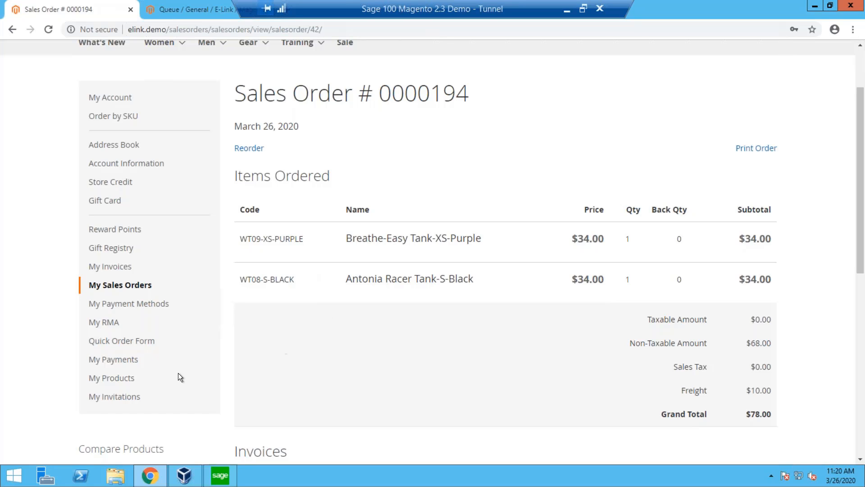
left_click(158, 360)
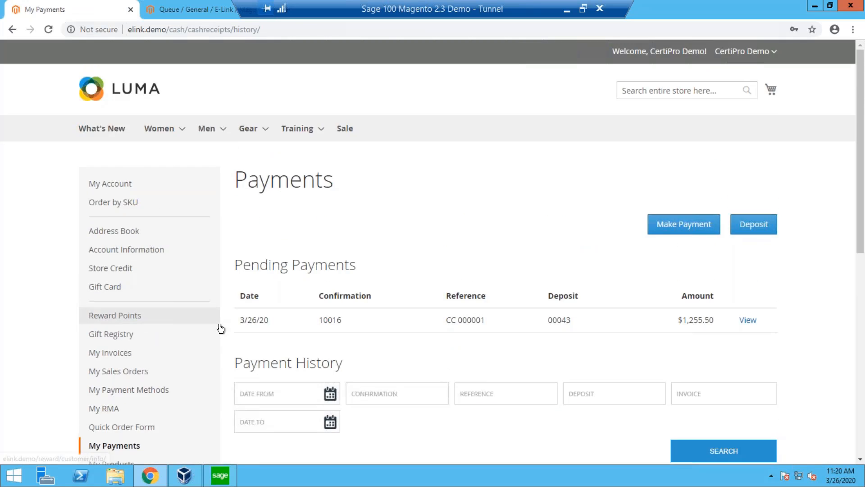
scroll(221, 329, "down", 2)
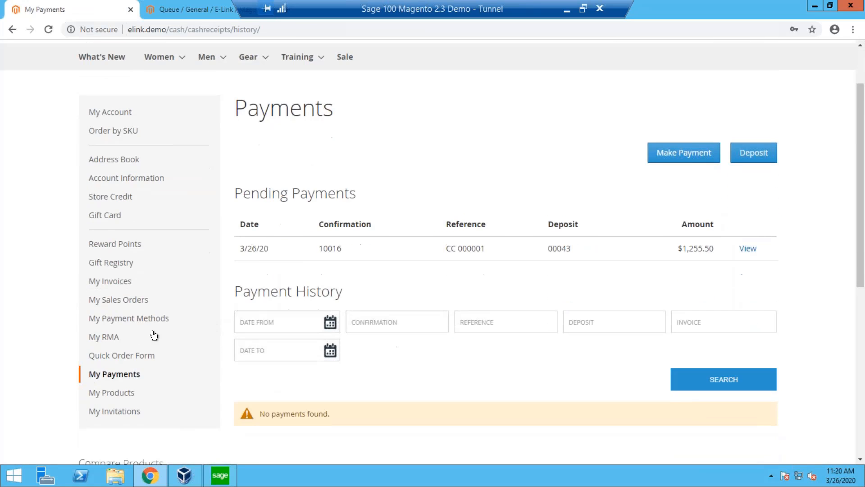
Create a new RMA from My RMA and add invoiced items 24-UB02, 24-WB04 and MJ03-M-GREEN.
left_click(115, 343)
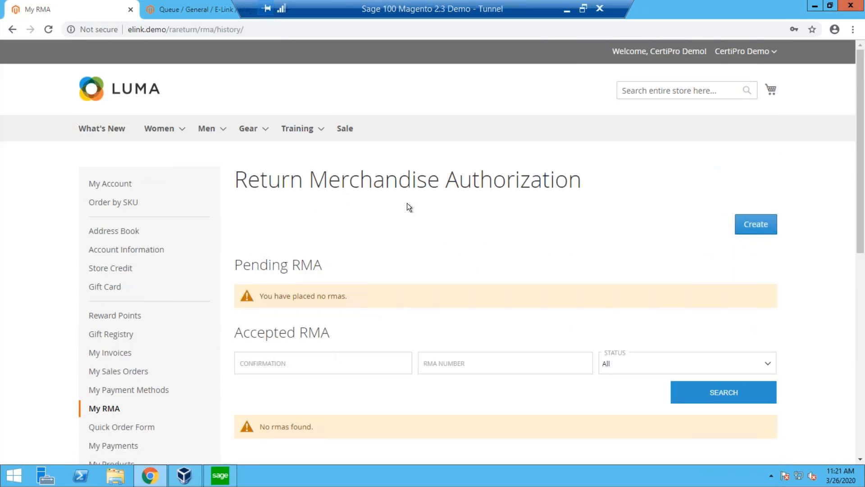
left_click(766, 230)
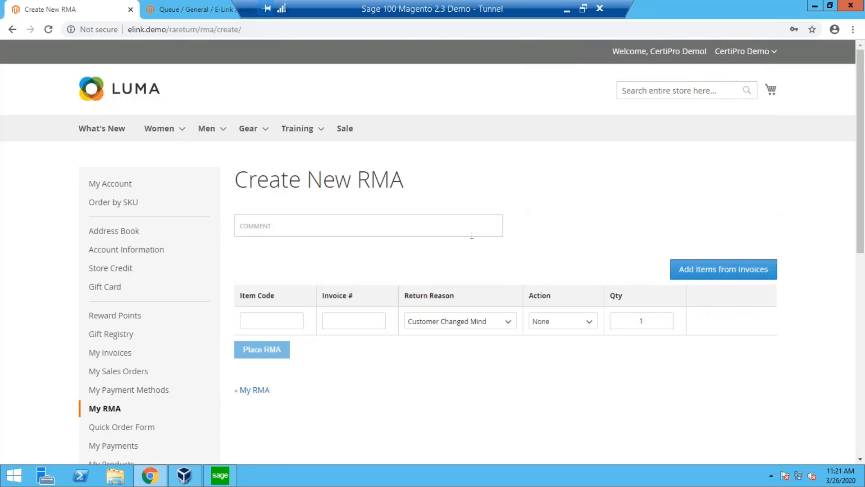
left_click(704, 271)
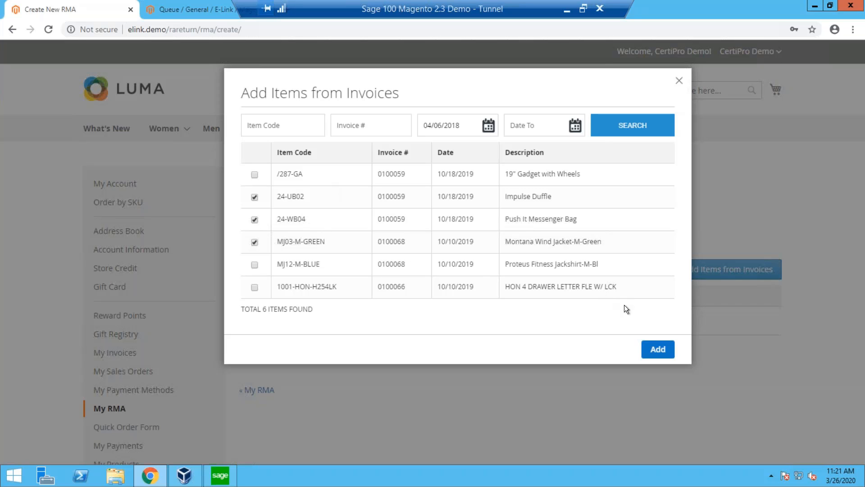
left_click(653, 351)
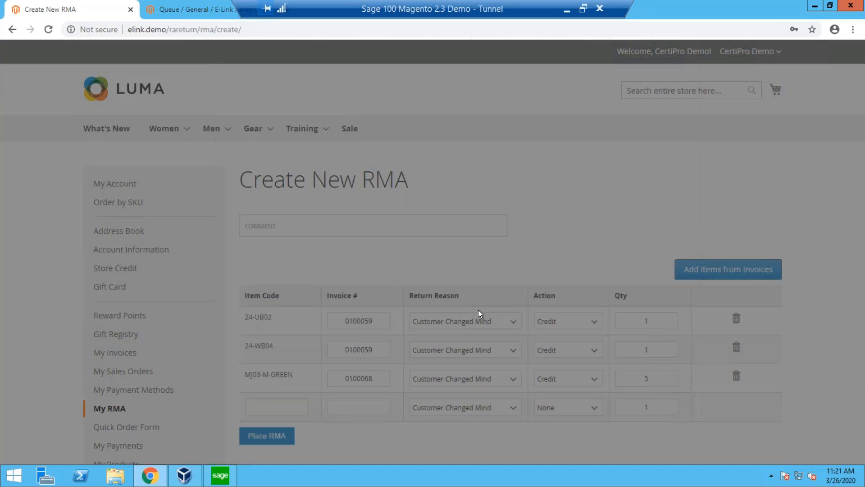
Set the return reason of item 24-UB02 to Damaged During Shipping and its action to Replacement.
left_click(426, 323)
left_click(426, 323)
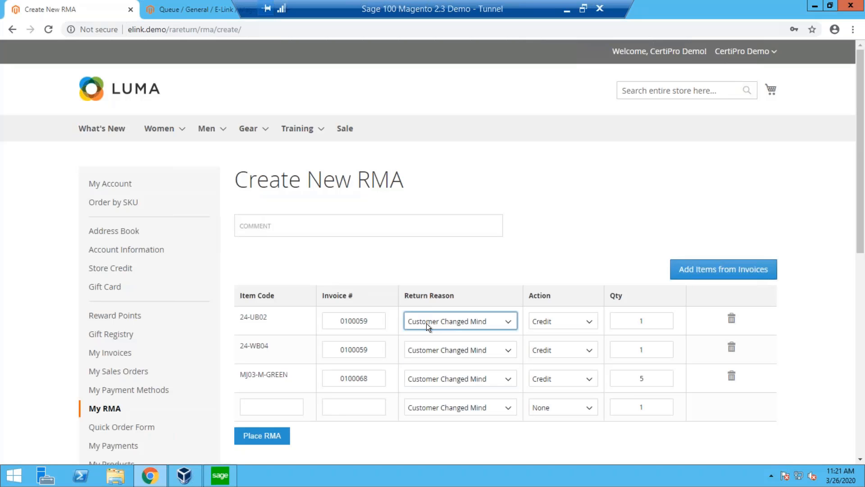
left_click(426, 323)
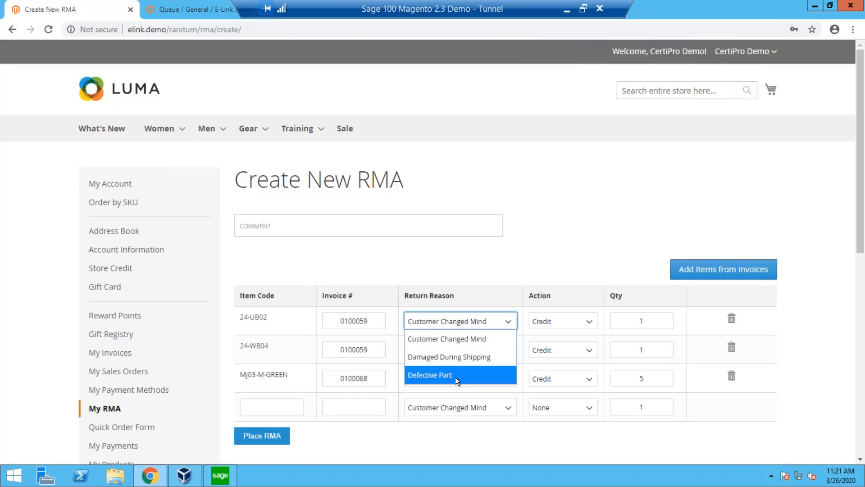
left_click(456, 322)
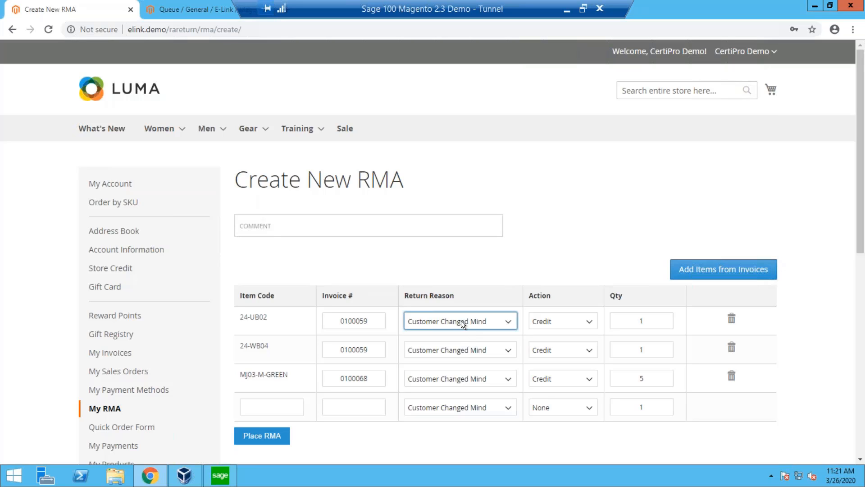
left_click(461, 321)
left_click(455, 353)
left_click(558, 321)
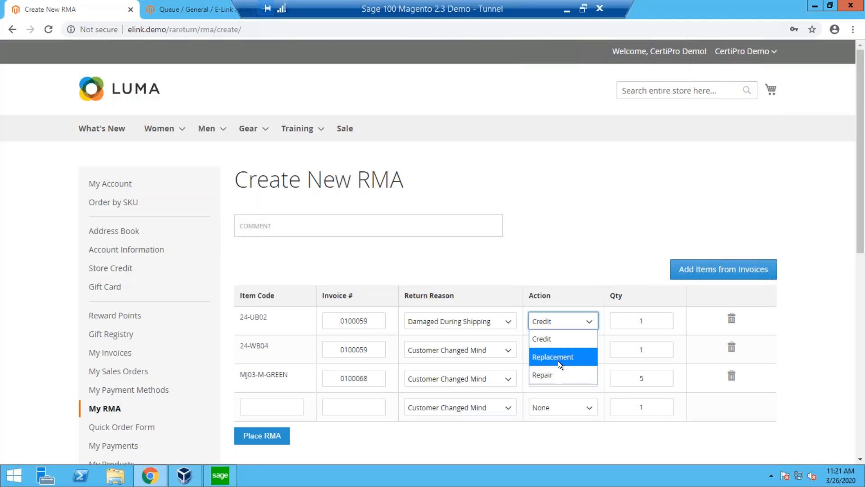
left_click(558, 357)
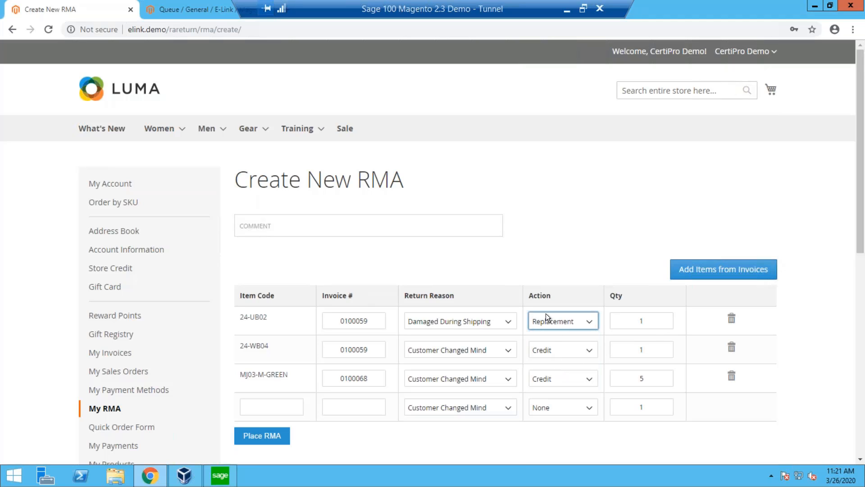
Place the RMA and review its entry under Pending RMA together with the Accepted RMA search.
left_click(275, 437)
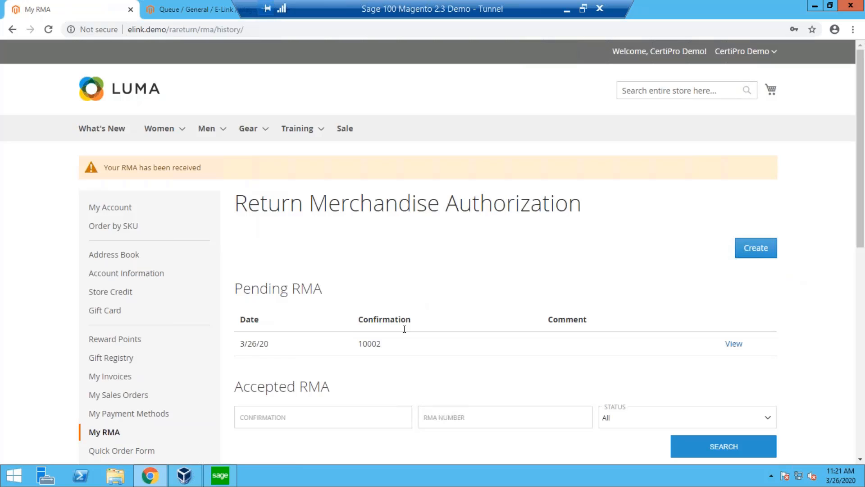
scroll(405, 329, "down", 1)
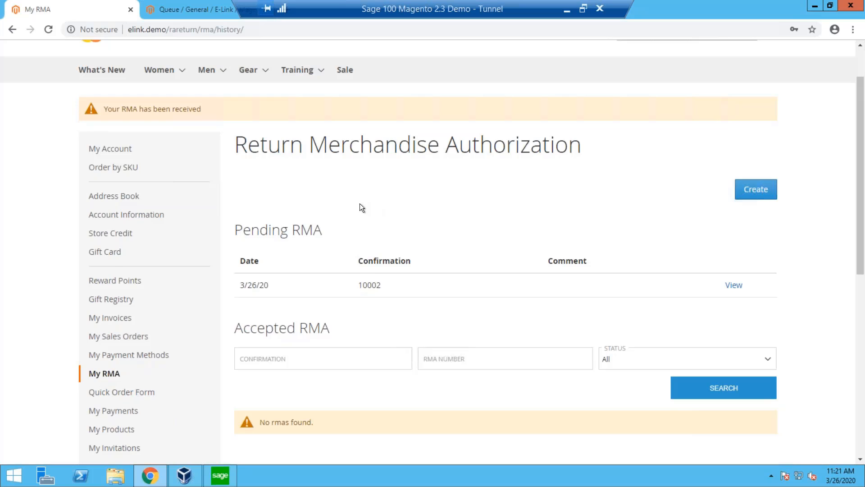
scroll(350, 268, "down", 1)
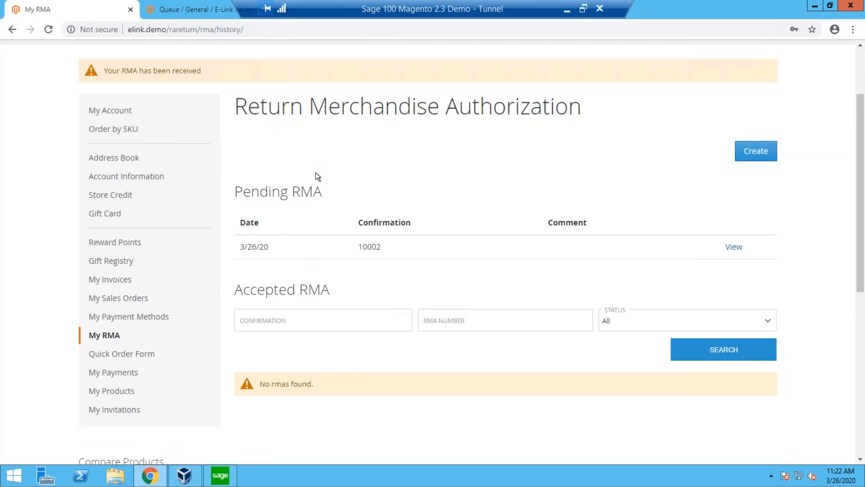
scroll(315, 172, "down", 1)
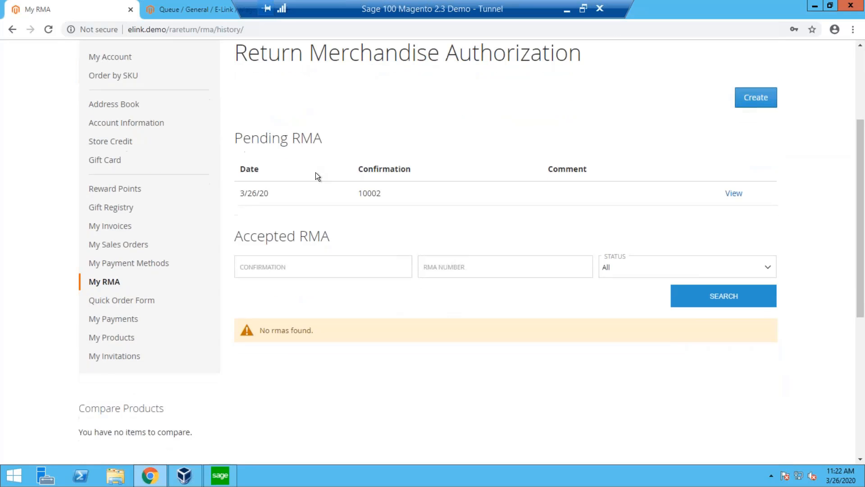
Open My Sales Orders and examine the pending orders, the accepted orders and their search fields.
left_click(126, 249)
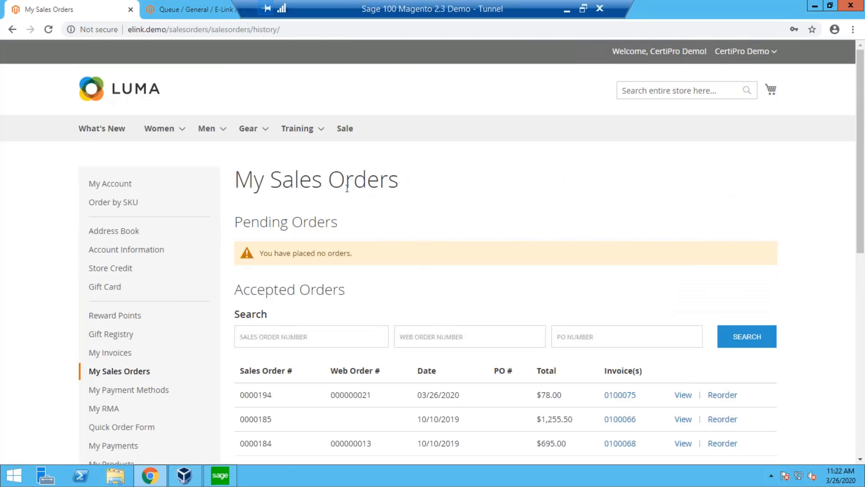
triple_click(347, 188)
left_click(394, 195)
scroll(392, 220, "down", 2)
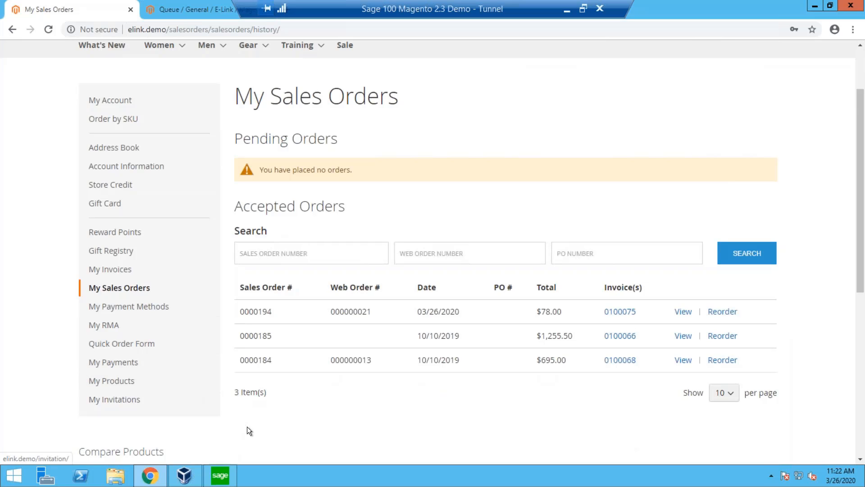
scroll(317, 412, "up", 2)
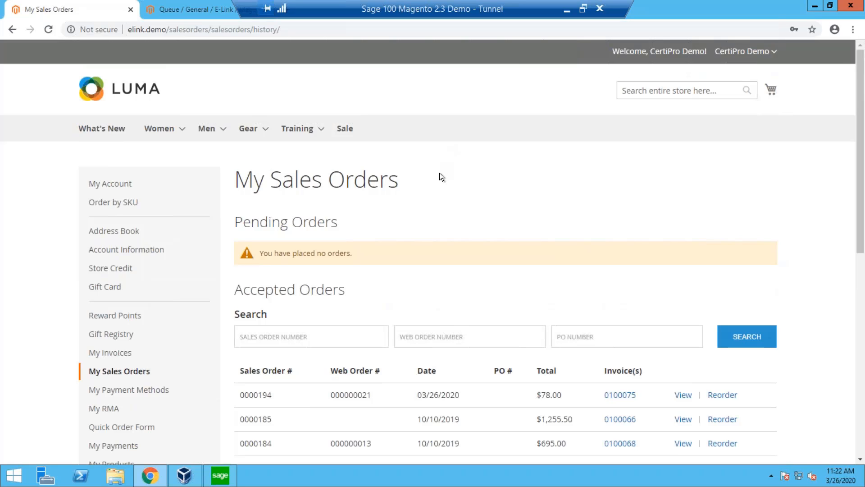
scroll(460, 235, "down", 1)
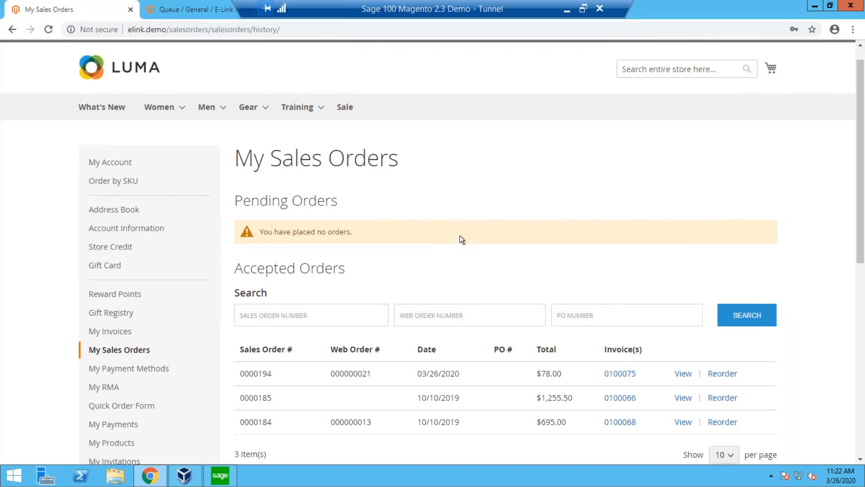
scroll(460, 235, "up", 1)
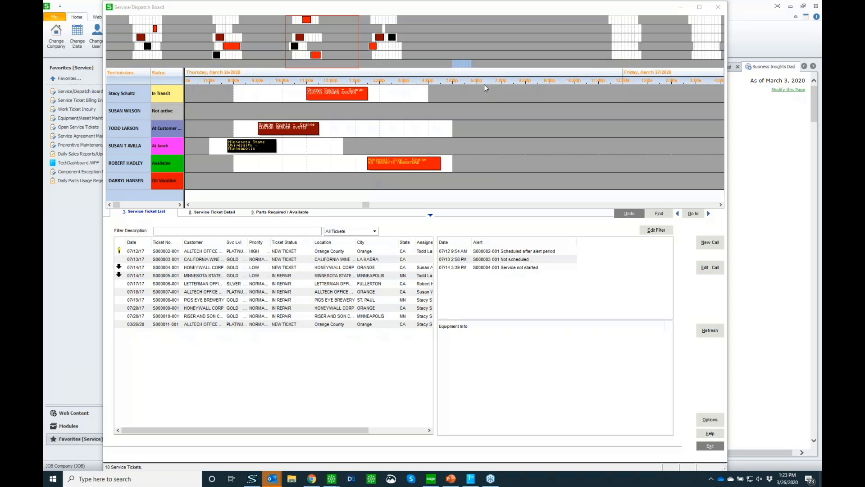
On the Sage 100 Service/Dispatch Board, view the March 24 and March 26 schedules and inspect the high-priority ticket's equipment info.
left_click(150, 29)
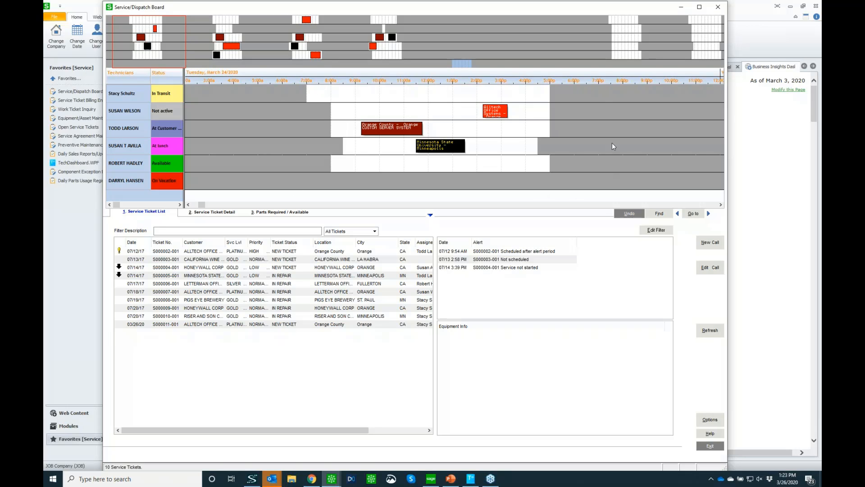
left_click(310, 37)
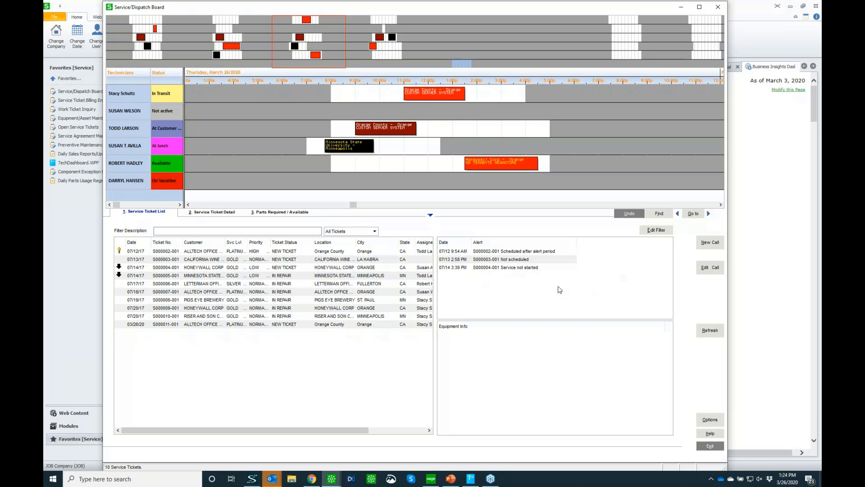
left_click(199, 254)
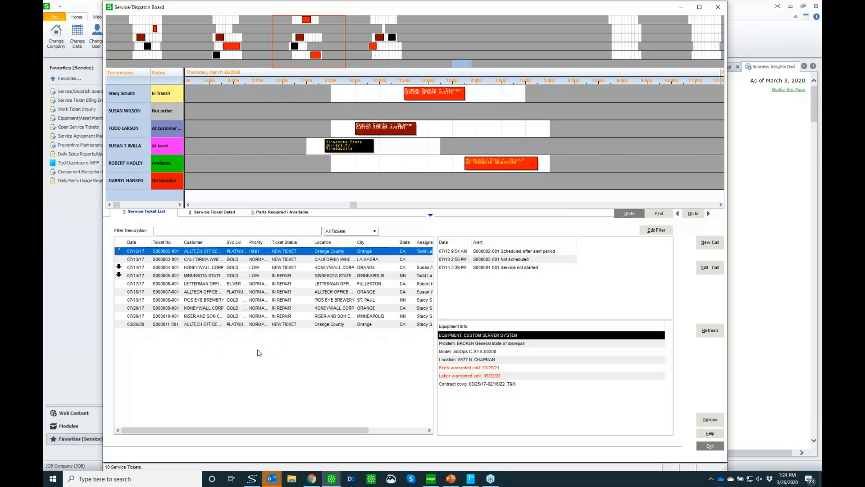
Start a new service call and assign equipment C-SYS-00300 Custom Server System through the manufacturer serial number lookup.
left_click(715, 246)
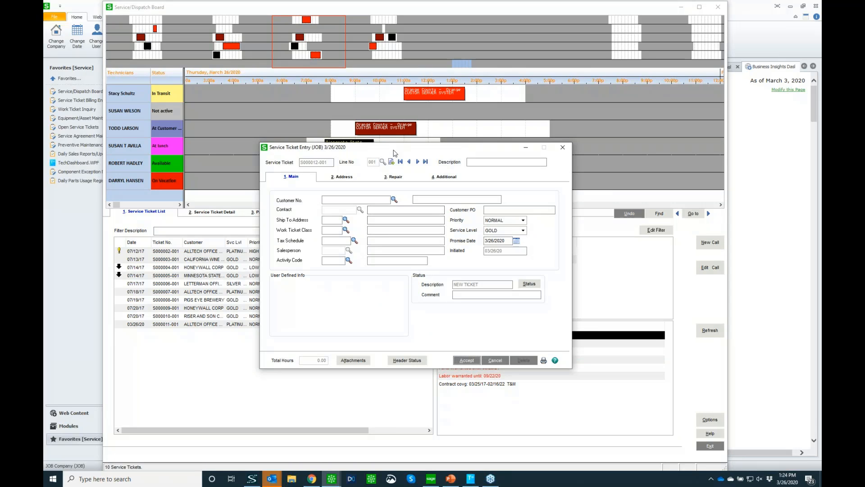
left_click_drag(388, 151, 349, 136)
left_click(427, 280)
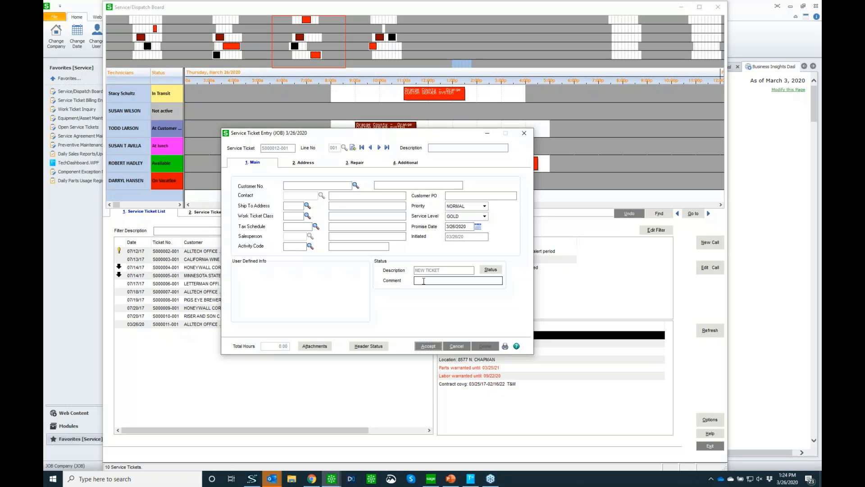
left_click(354, 165)
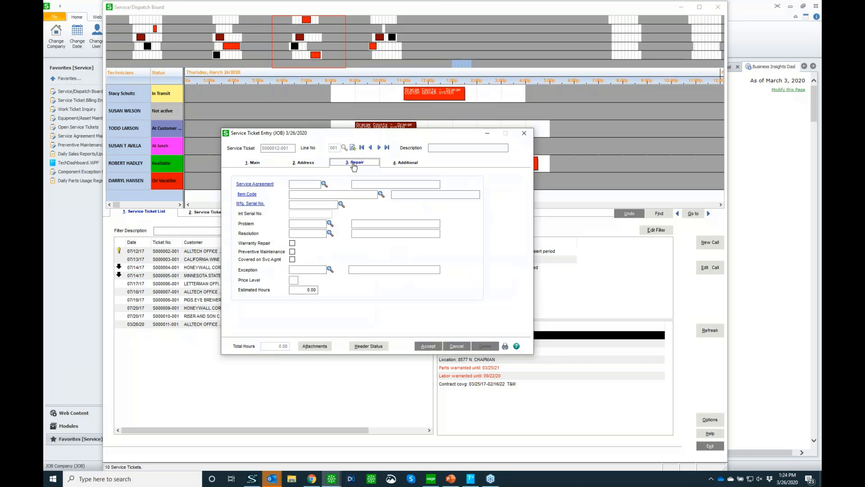
left_click(343, 205)
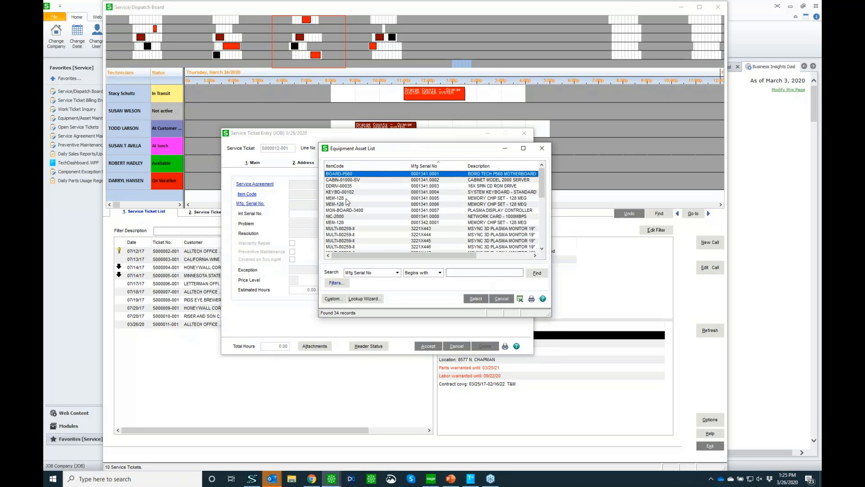
scroll(486, 238, "down", 2)
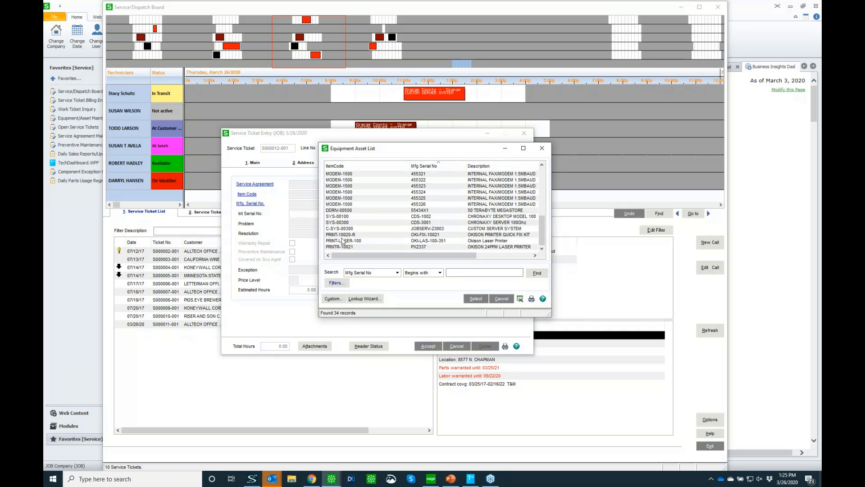
left_click(336, 231)
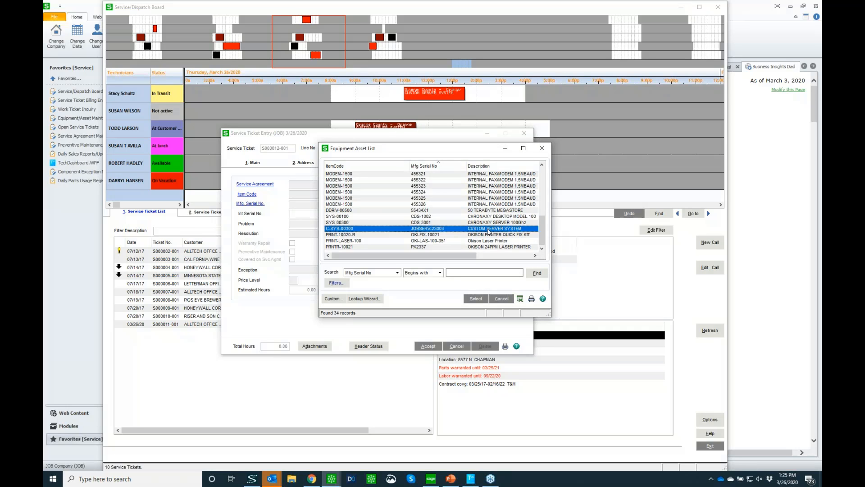
double_click(489, 231)
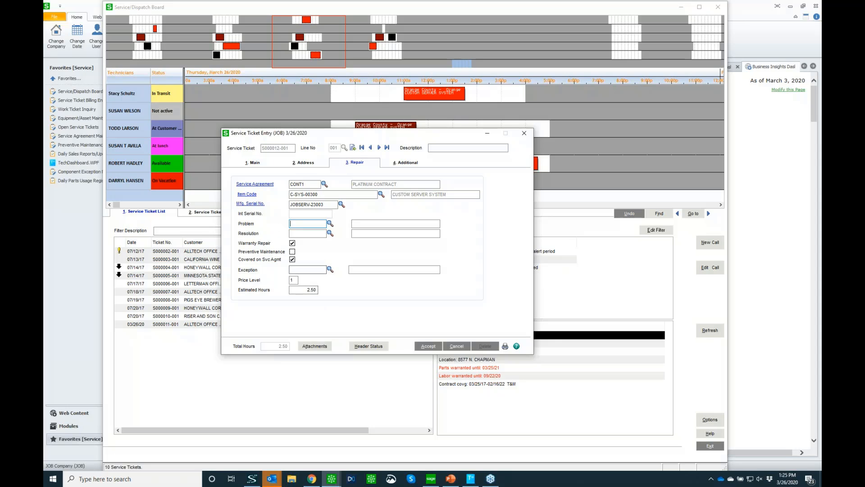
Review the service ticket's main details, add the note "Dispatch notes" and accept the ticket.
left_click(252, 163)
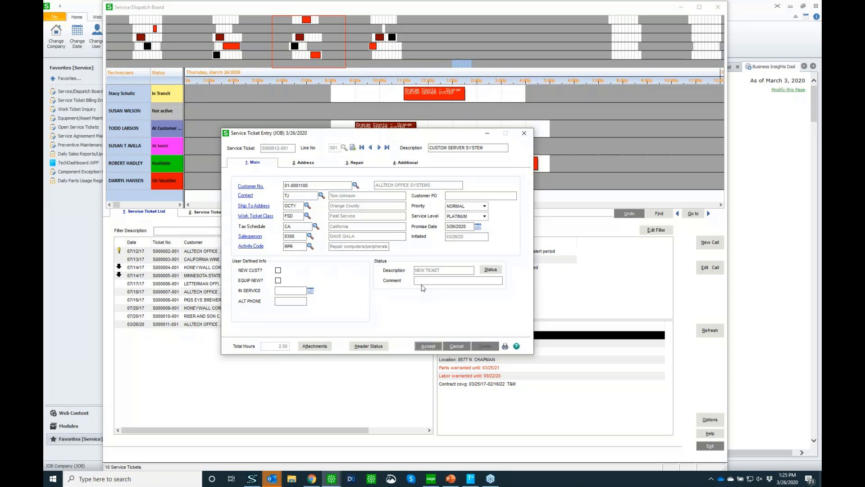
left_click(406, 164)
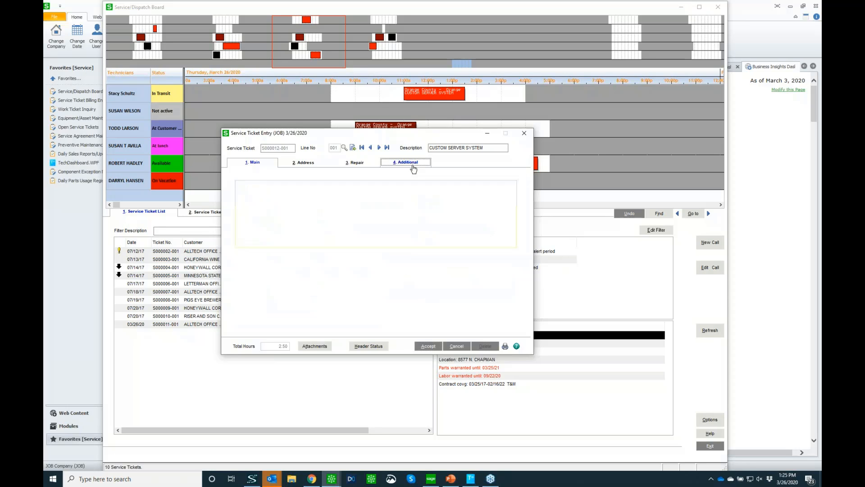
left_click(337, 187)
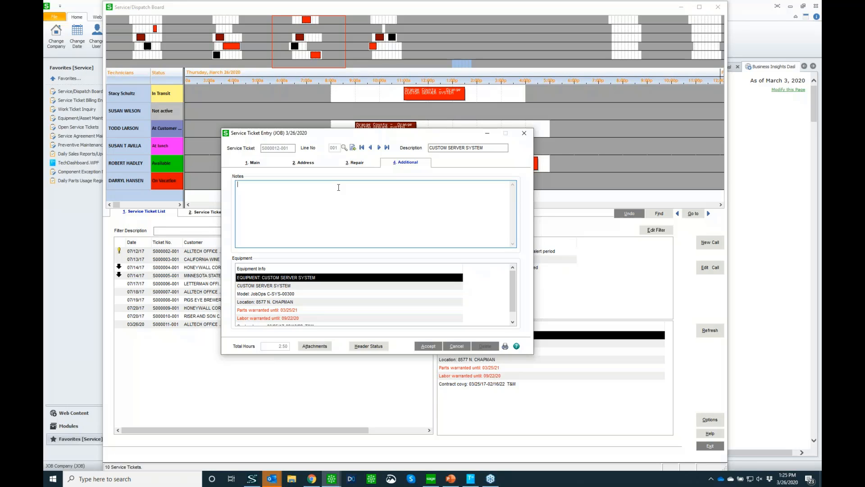
type("Dispatch notes")
left_click(432, 350)
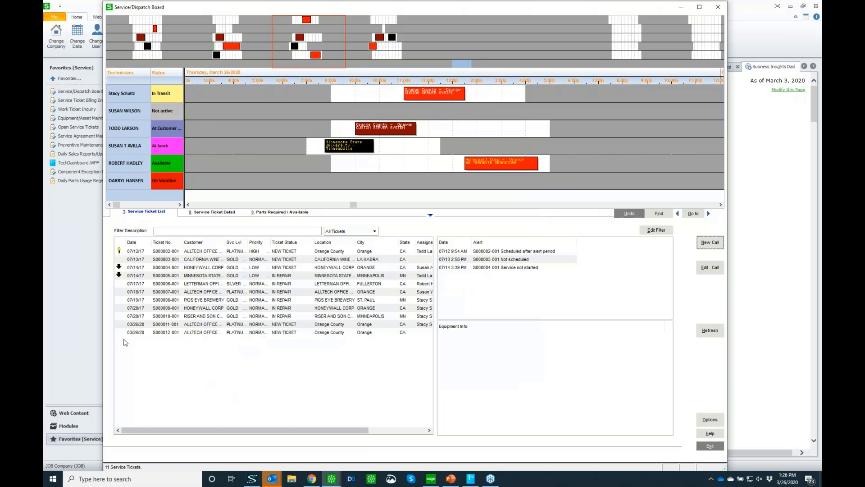
Examine the new ticket's service detail and required parts, widening the truck columns to read the stock on each truck.
left_click(285, 336)
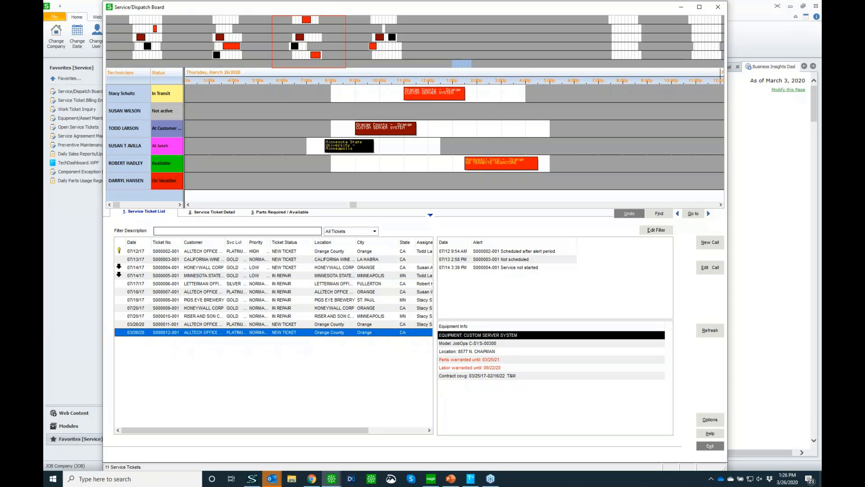
left_click(215, 214)
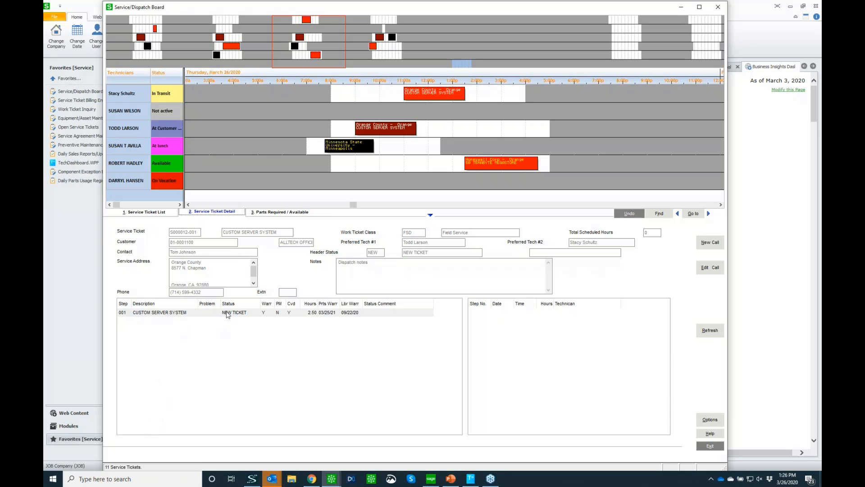
left_click(177, 314)
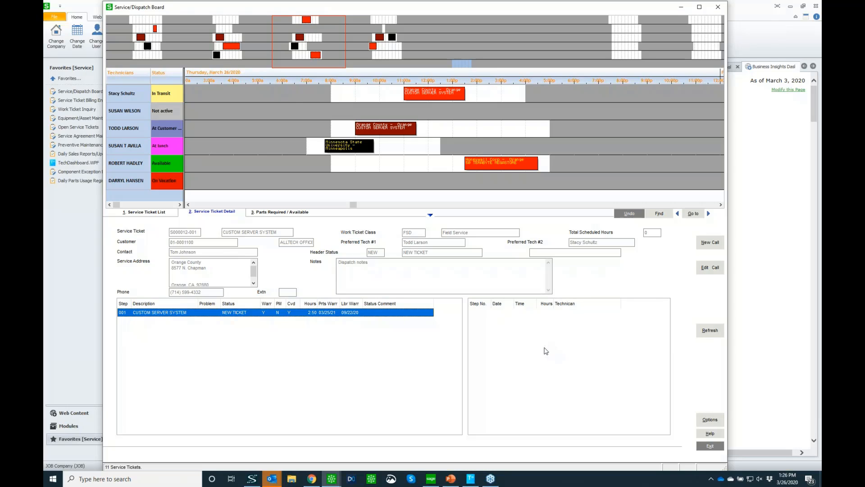
left_click(274, 214)
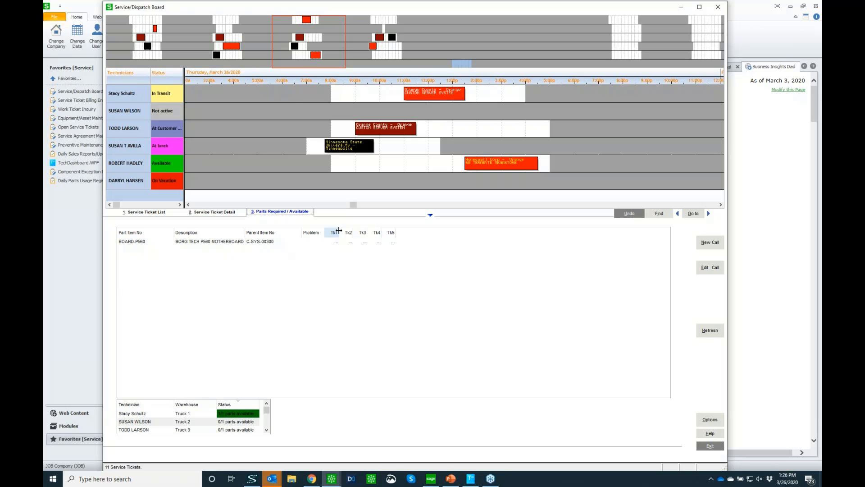
left_click_drag(341, 231, 374, 231)
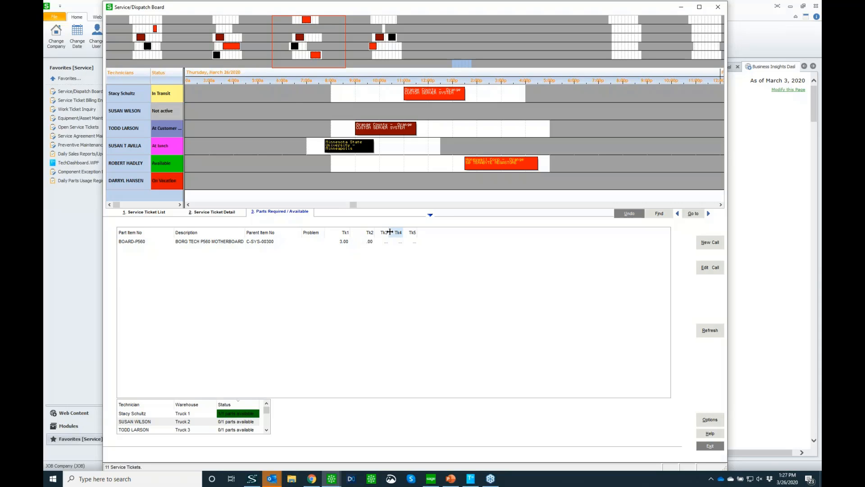
left_click_drag(390, 231, 400, 232)
Open the new Custom Server System ticket for editing, review its repair details and accept it without changes.
left_click(141, 212)
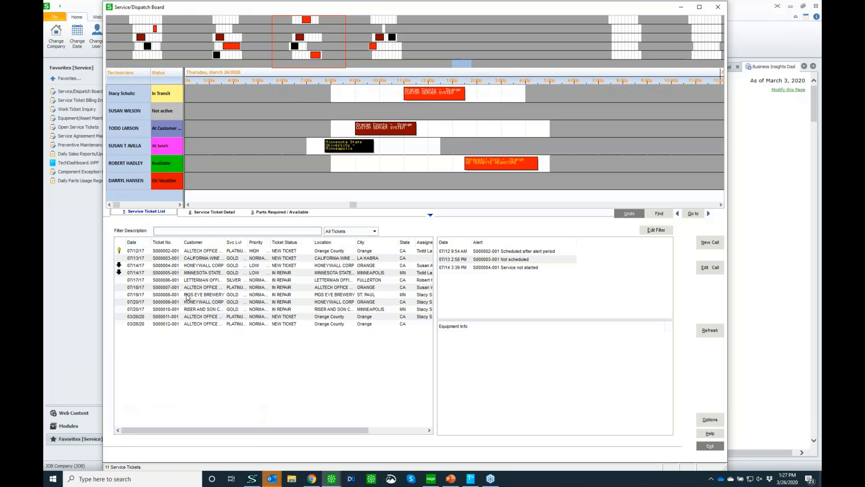
left_click(162, 324)
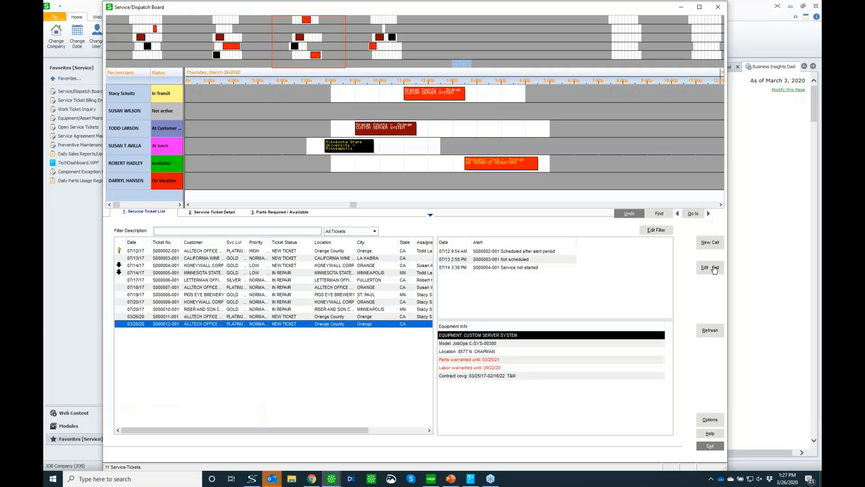
left_click(712, 272)
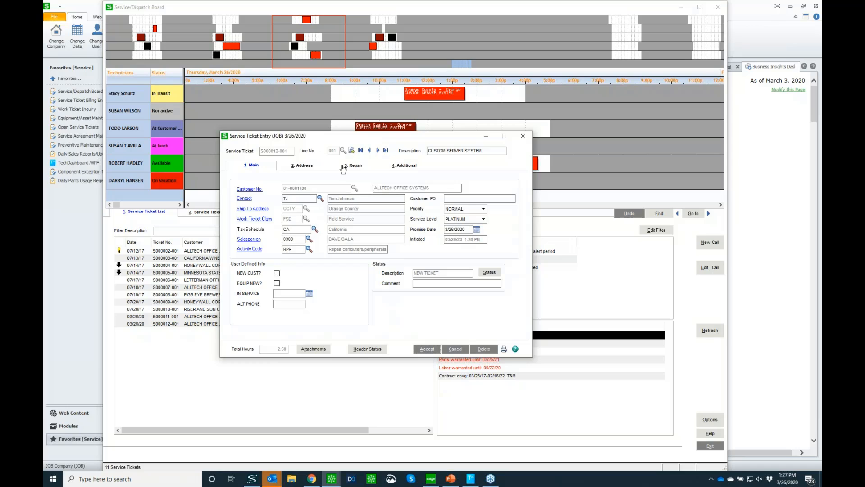
left_click(353, 167)
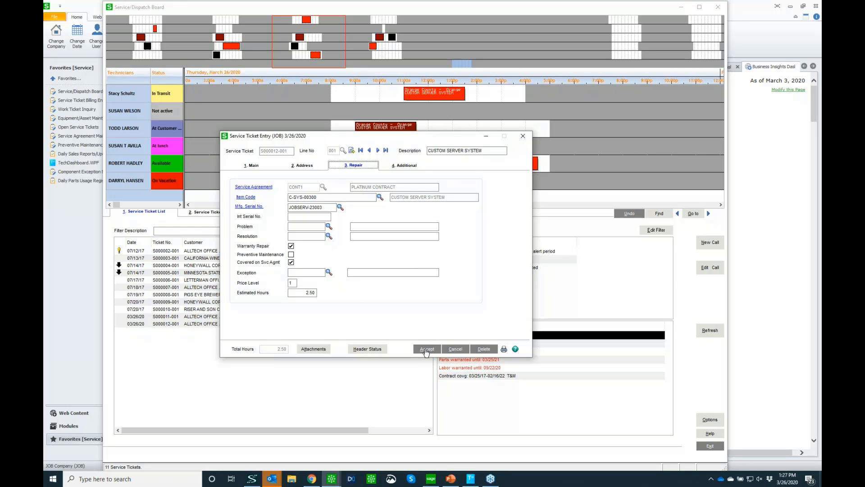
left_click(426, 350)
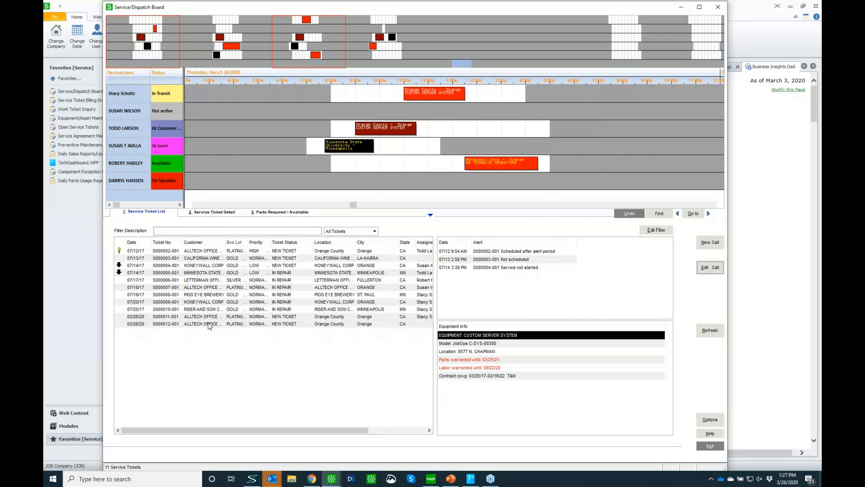
Schedule the newest Custom Server System ticket for the first technician at 8:15 AM and review the appointment's ticket detail.
right_click(209, 325)
mouse_move(233, 382)
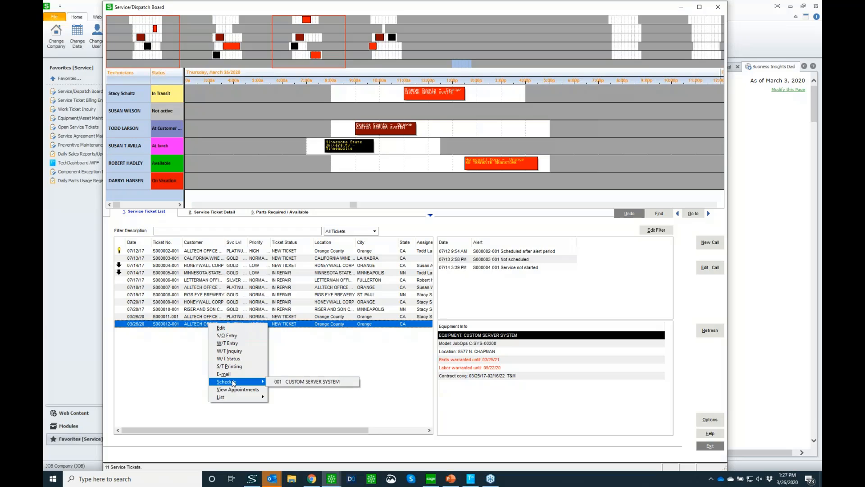
left_click(293, 382)
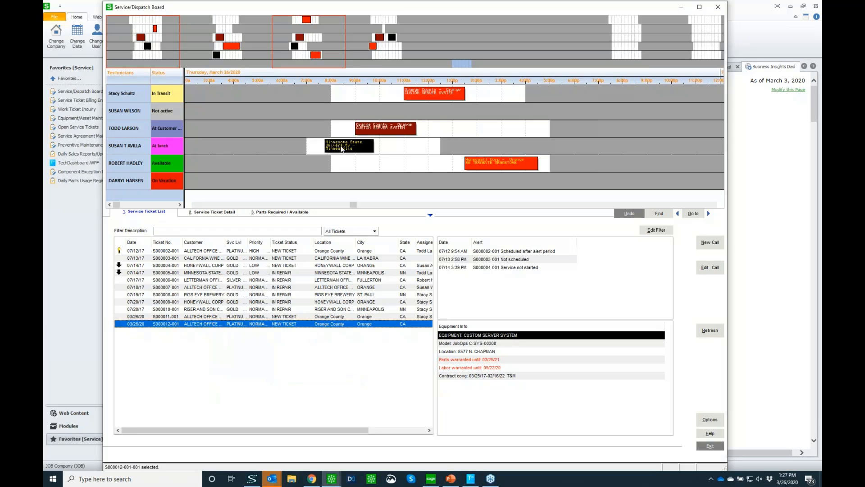
left_click(335, 96)
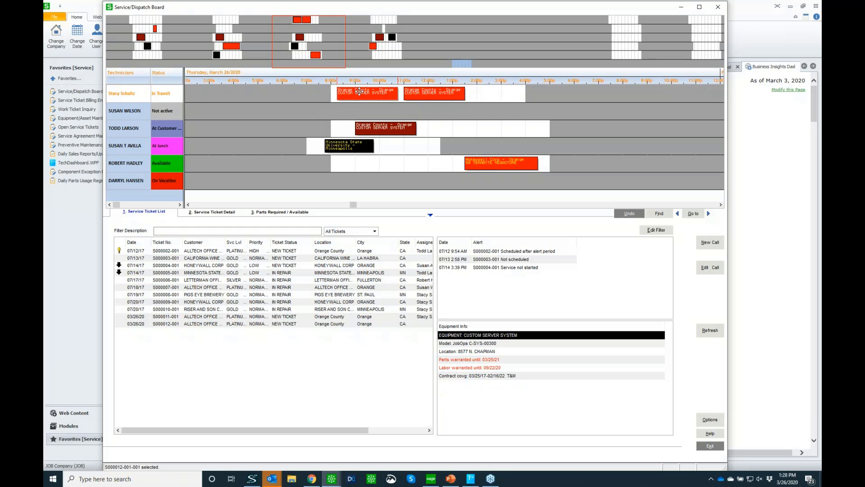
double_click(356, 93)
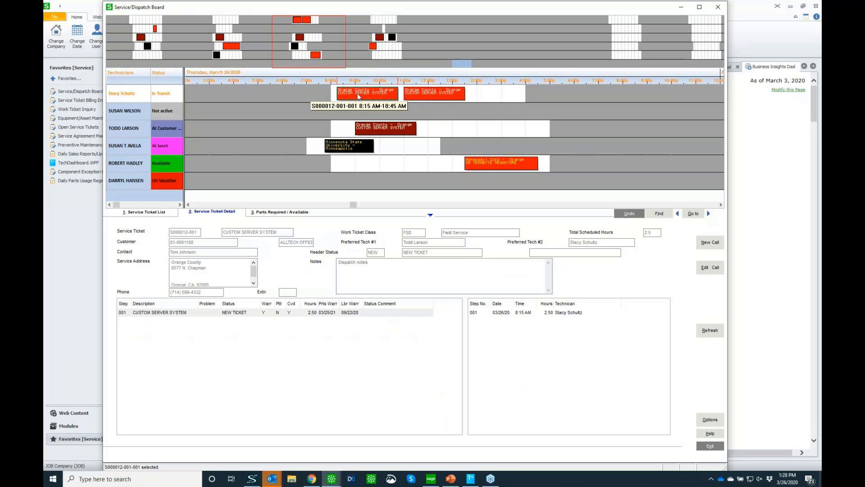
Add a 2:45 PM appointment for the third technician as a scheduling exception, and shorten the 8:15 AM appointment to 1.25 hours.
left_click_drag(359, 96, 513, 128)
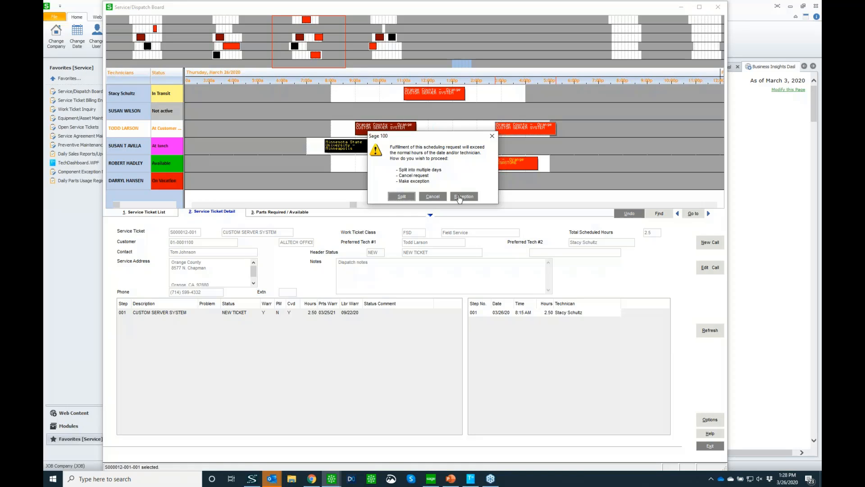
left_click(459, 197)
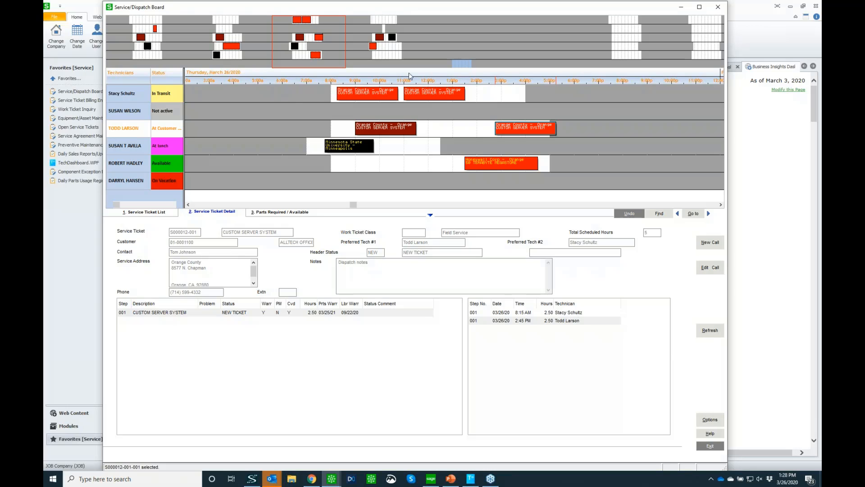
left_click(384, 97)
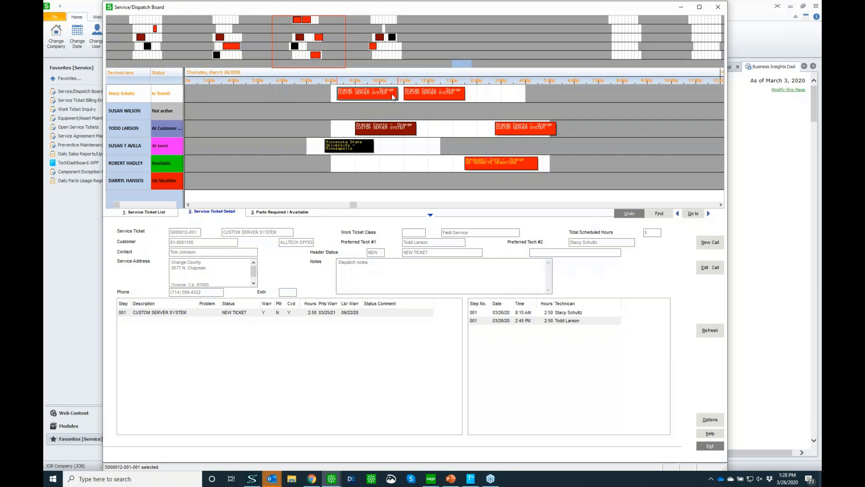
left_click_drag(397, 94, 367, 91)
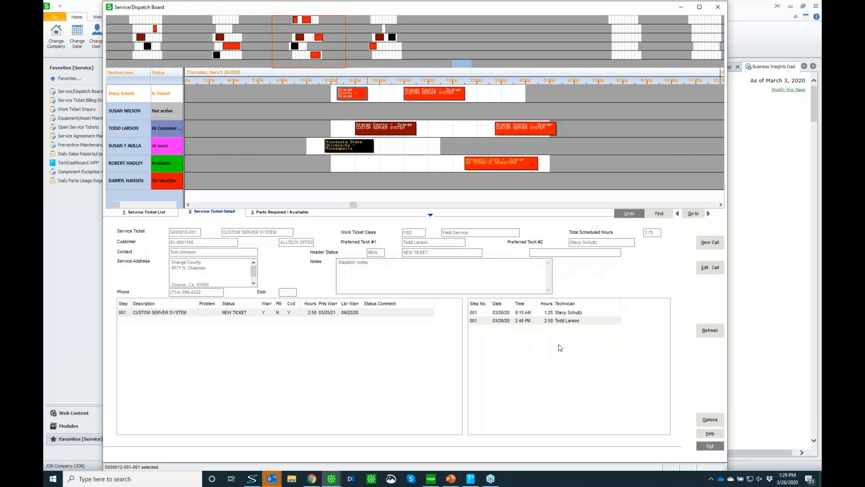
left_click(719, 8)
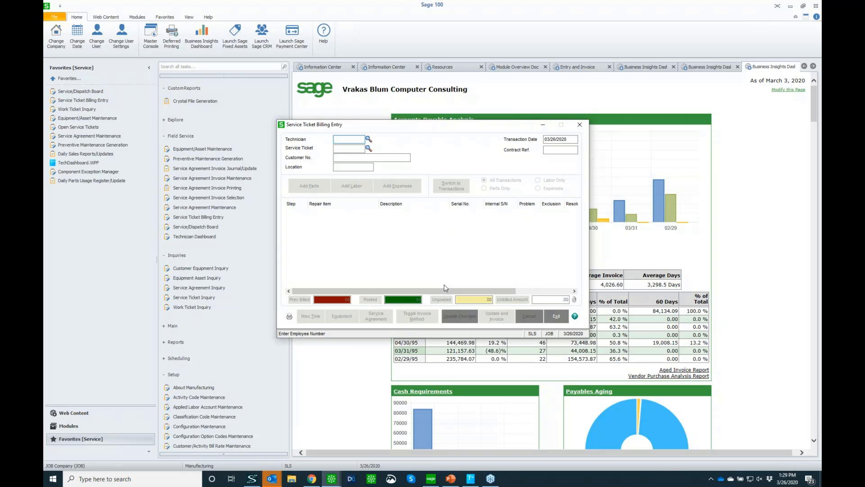
In Service Ticket Billing Entry, look up the first technician and the newest Custom Server System service ticket.
left_click(368, 139)
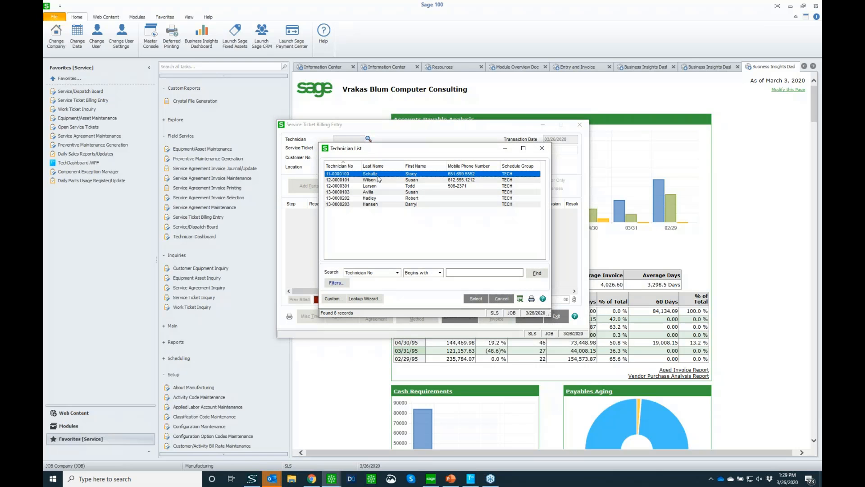
double_click(377, 175)
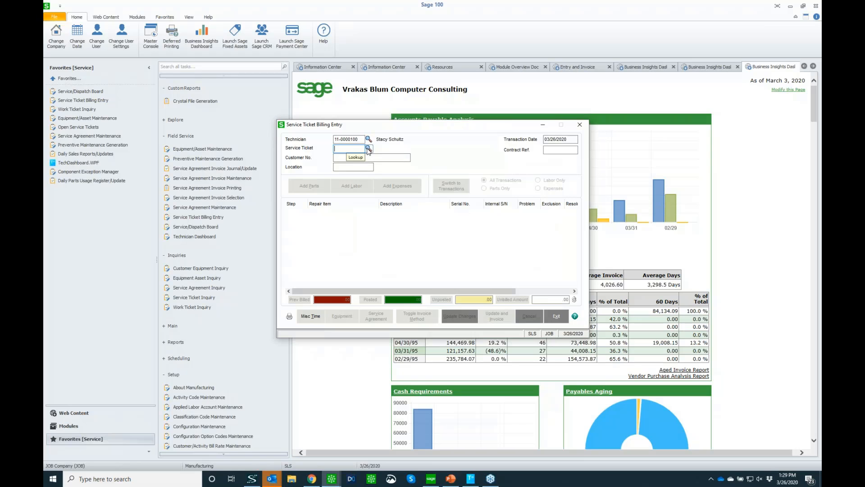
left_click(368, 148)
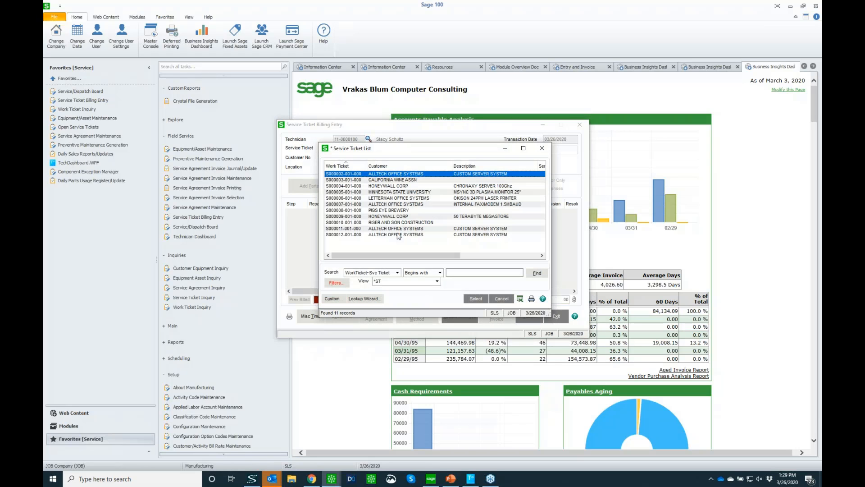
double_click(396, 235)
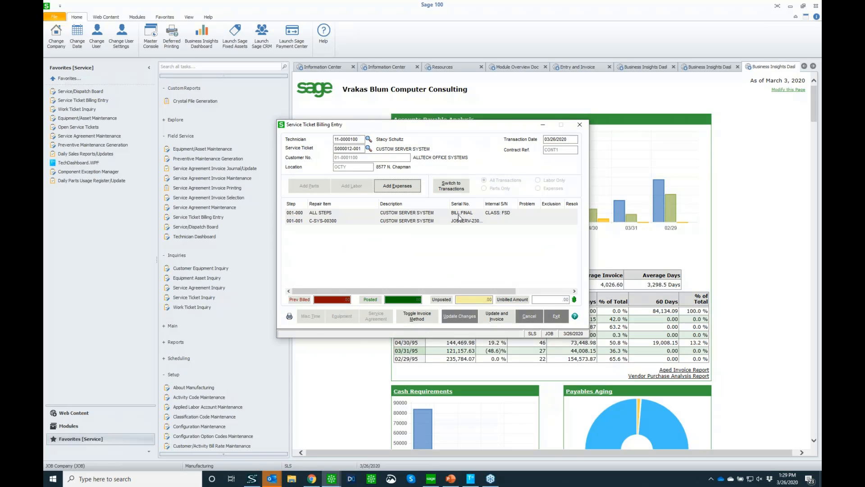
Toggle the invoice method of the ticket's ALL STEPS line, and toggle it back to BILL:FINAL.
left_click(458, 216)
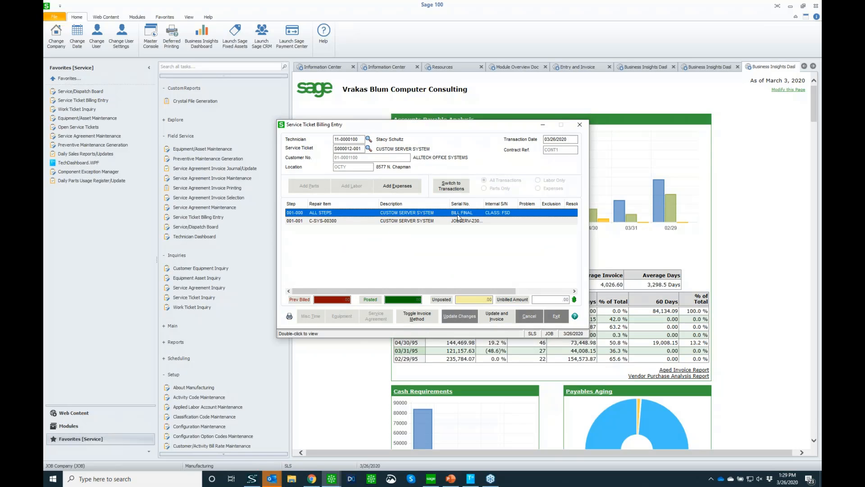
left_click(420, 318)
left_click(422, 320)
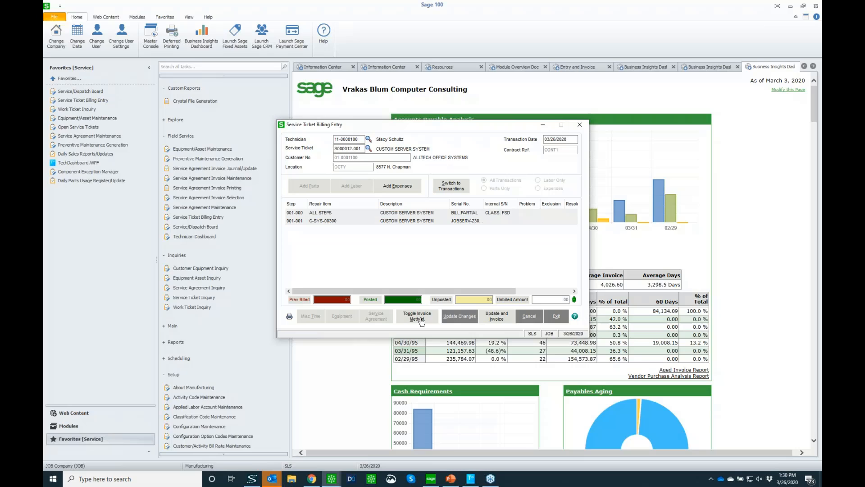
Add part MEM-128, memory chip set, with a transaction quantity of 1 to the C-SYS-00300 repair line.
left_click(392, 221)
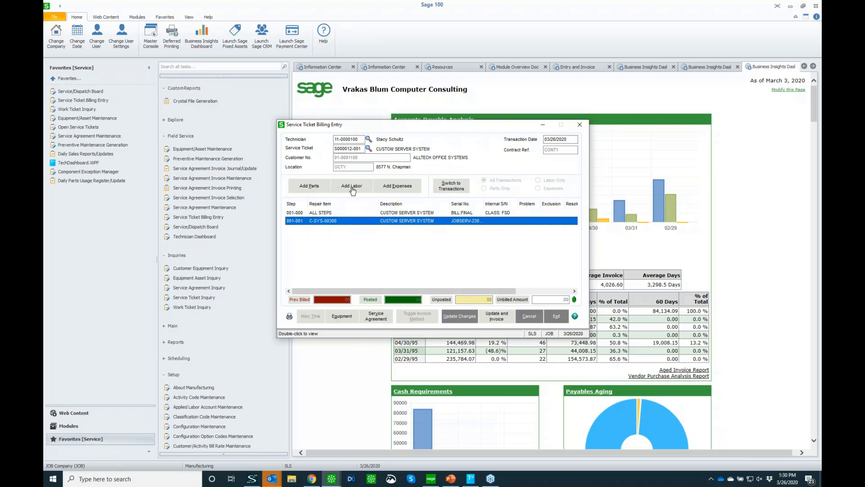
left_click(310, 186)
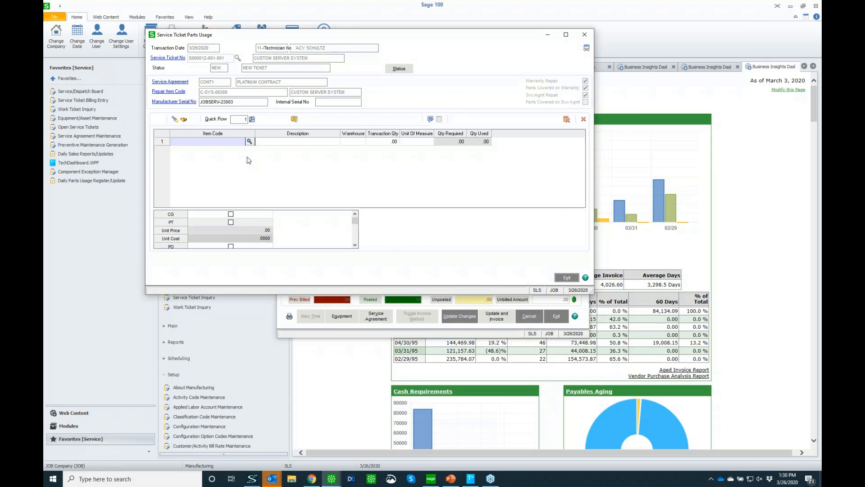
type("MEM")
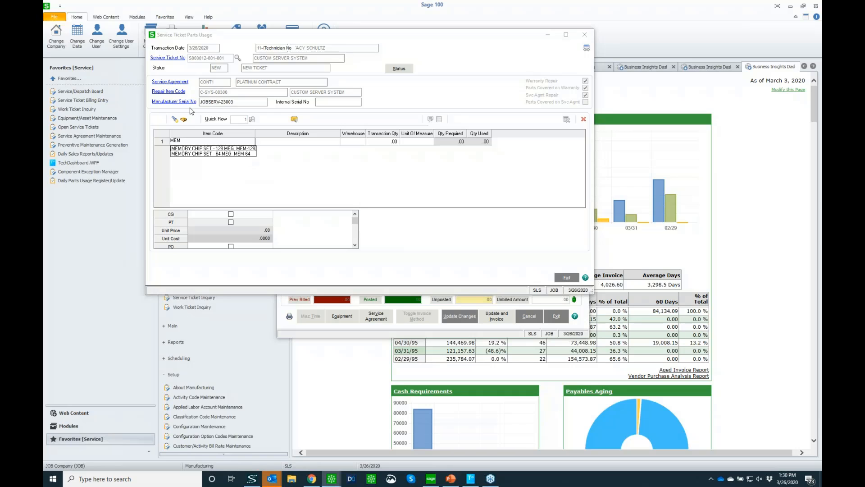
left_click(203, 149)
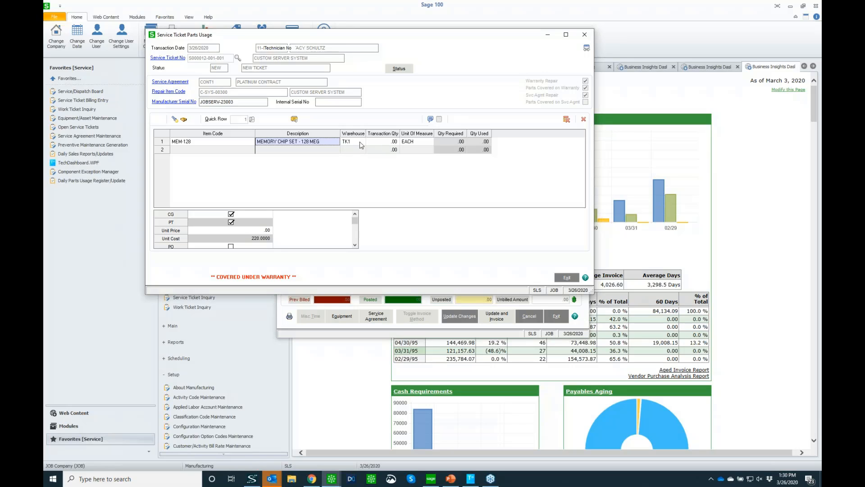
left_click(391, 143)
type("1")
key("Tab")
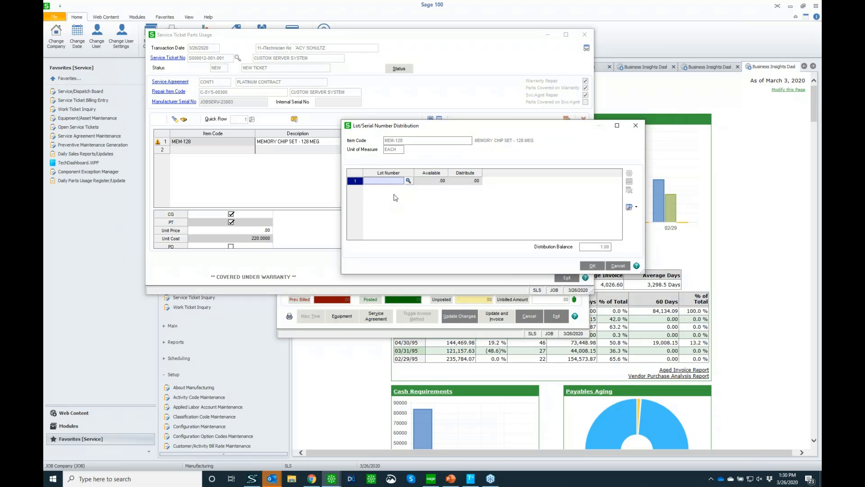
Distribute the memory chip set from lot 6441, leave the parts entry and list the ticket's transactions.
left_click(408, 180)
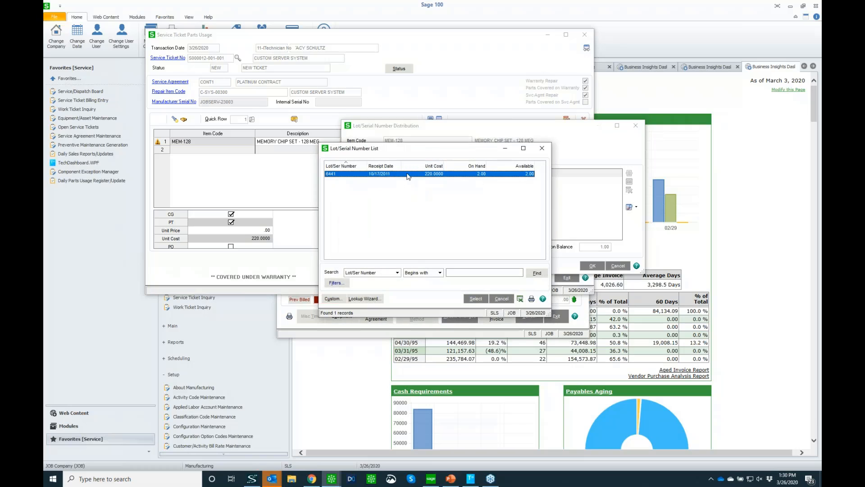
double_click(409, 175)
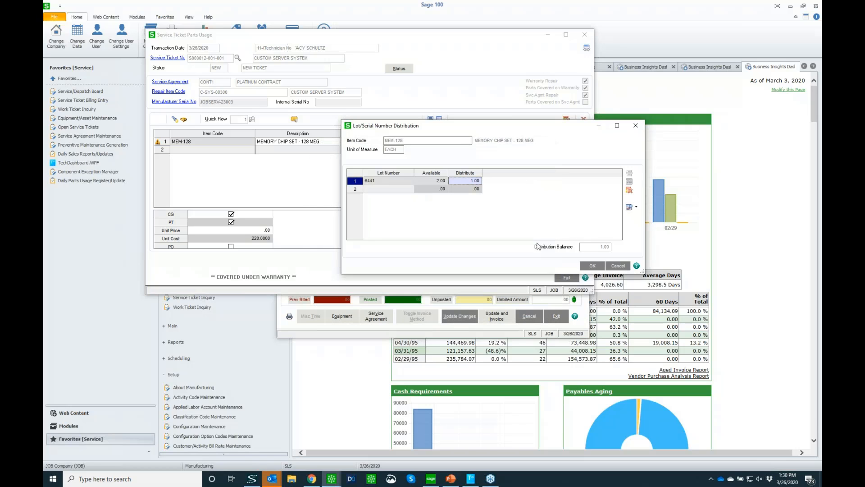
left_click(592, 266)
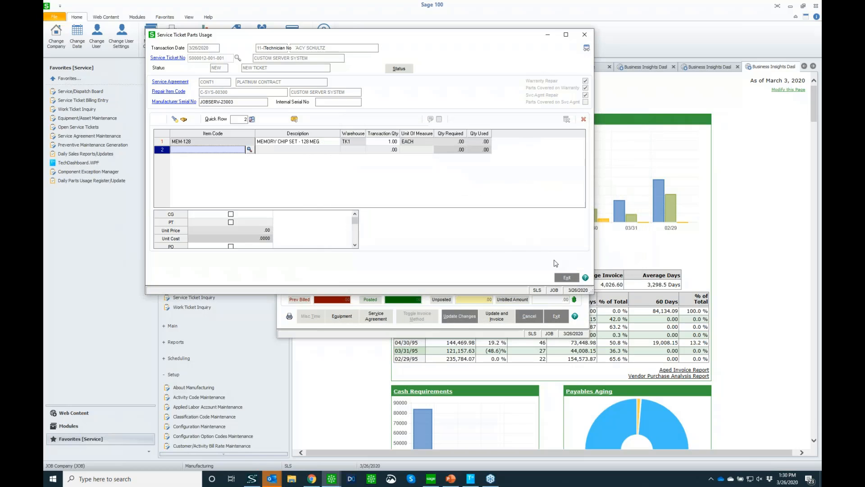
left_click(569, 278)
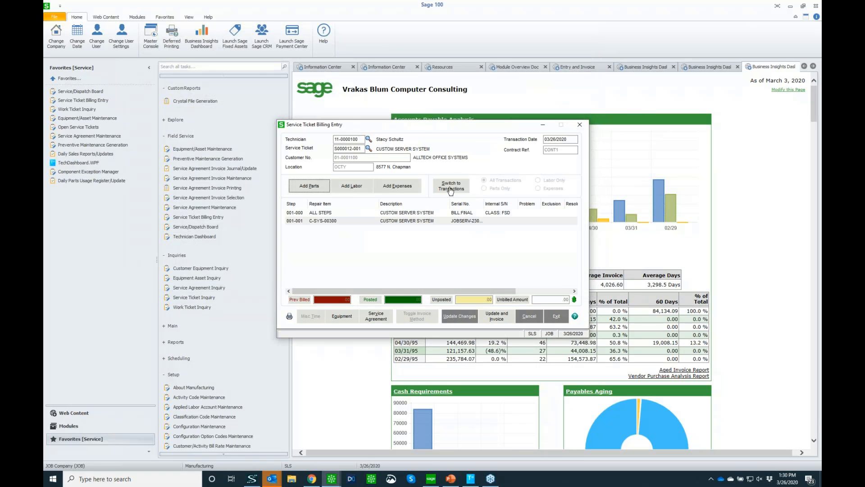
left_click(451, 188)
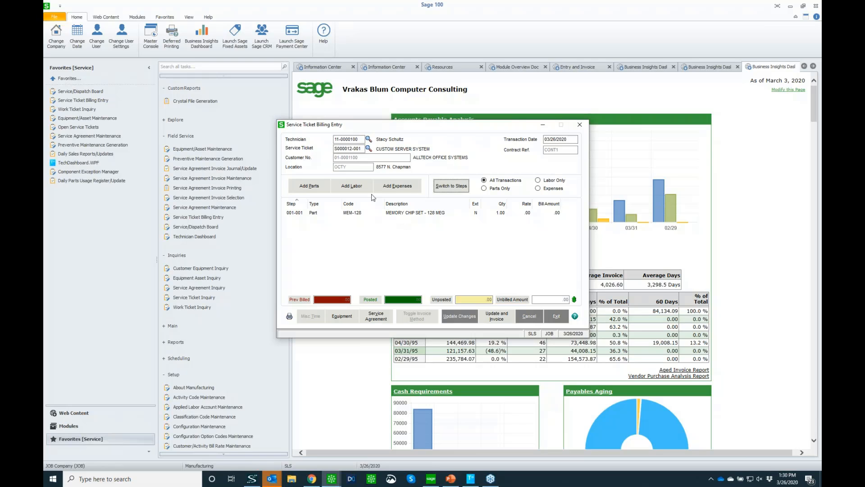
Start a labor entry for the repair with start time 7:45 AM and end time 9:00 AM.
left_click(351, 187)
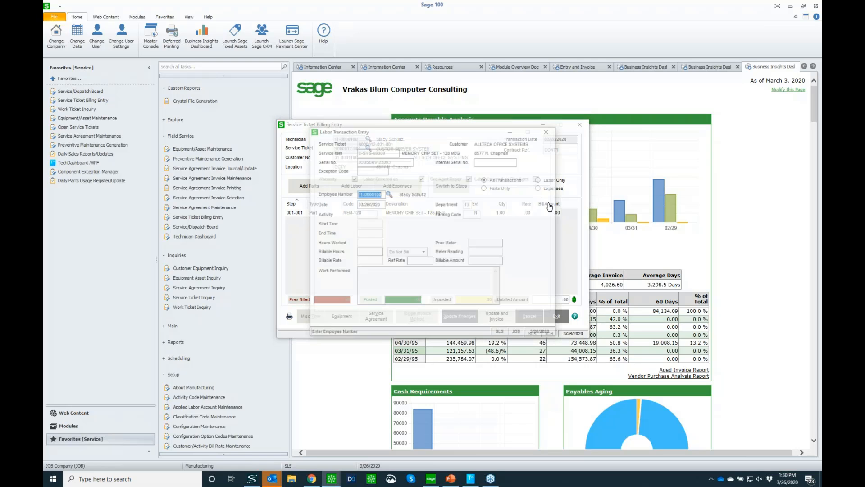
left_click(378, 223)
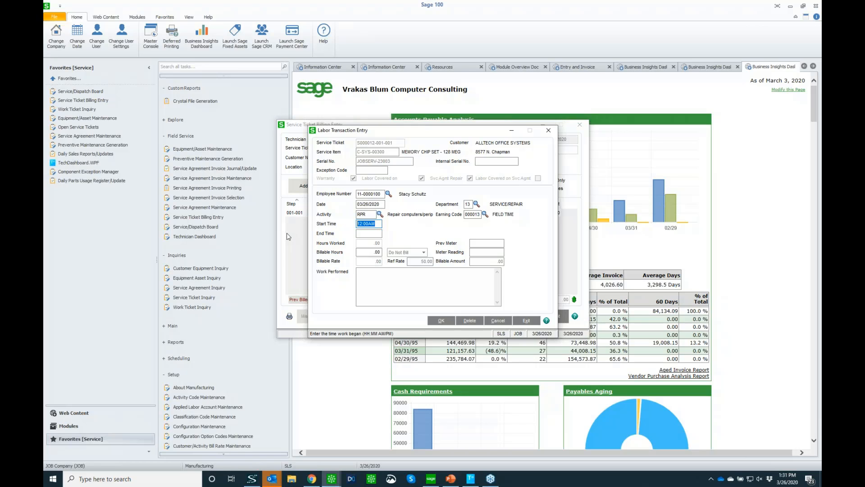
type("7:45")
key("Tab")
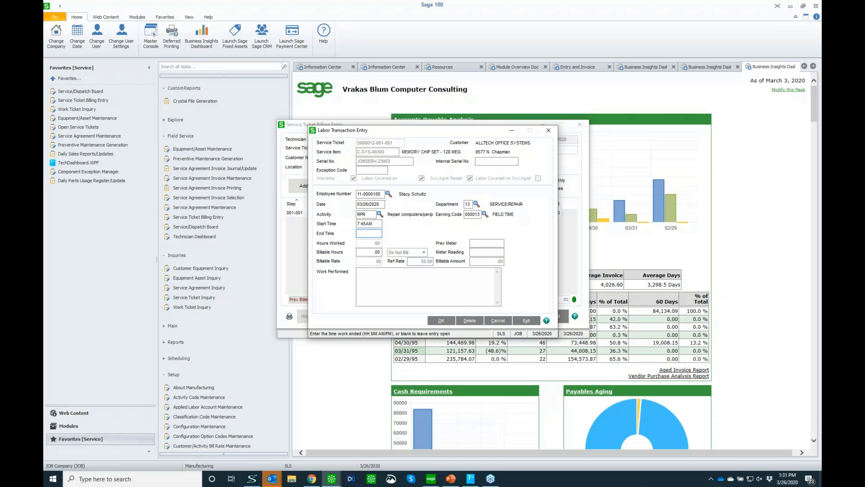
key("Tab")
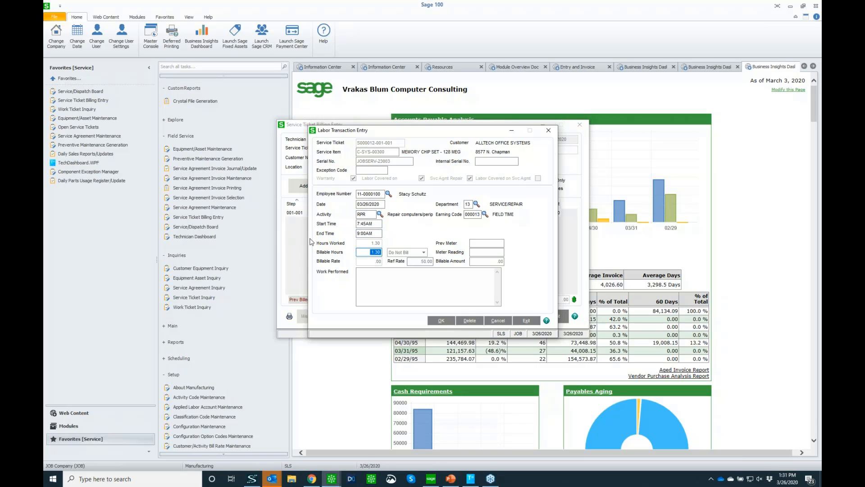
Enter "I replaced the motherboard." as the work performed, save the labor entry and close it.
left_click(387, 277)
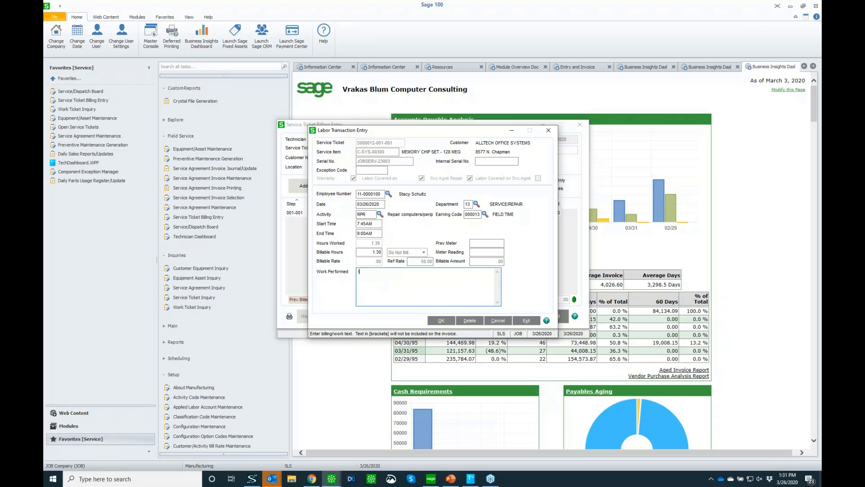
type("I replaced the motherboard.")
left_click(442, 320)
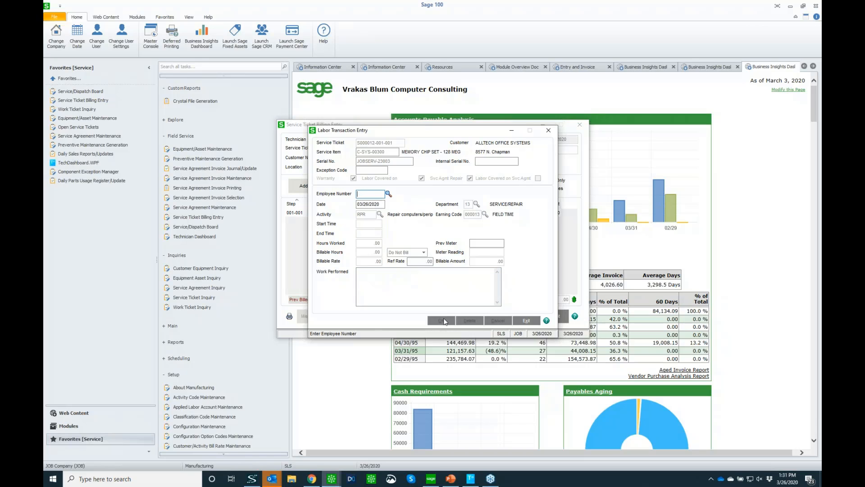
left_click(526, 322)
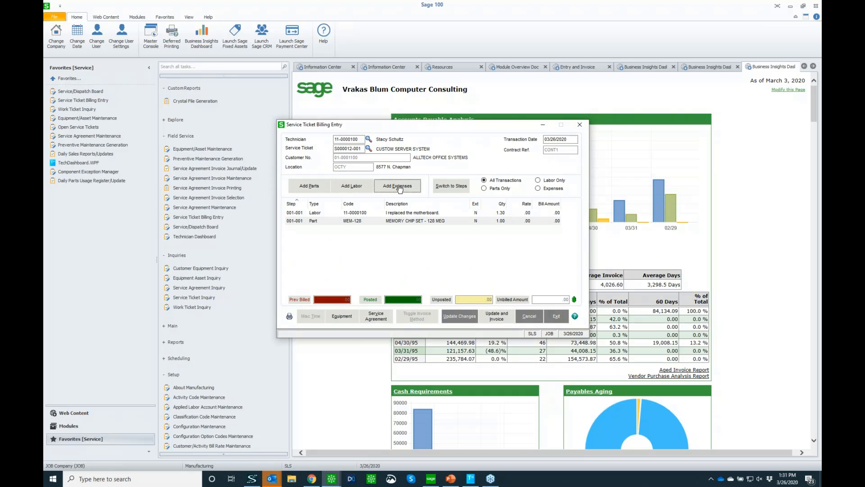
Add a mileage expense of category MILG with a quantity of 100 to the service ticket, save it and close the expense entry.
left_click(400, 186)
left_click(376, 225)
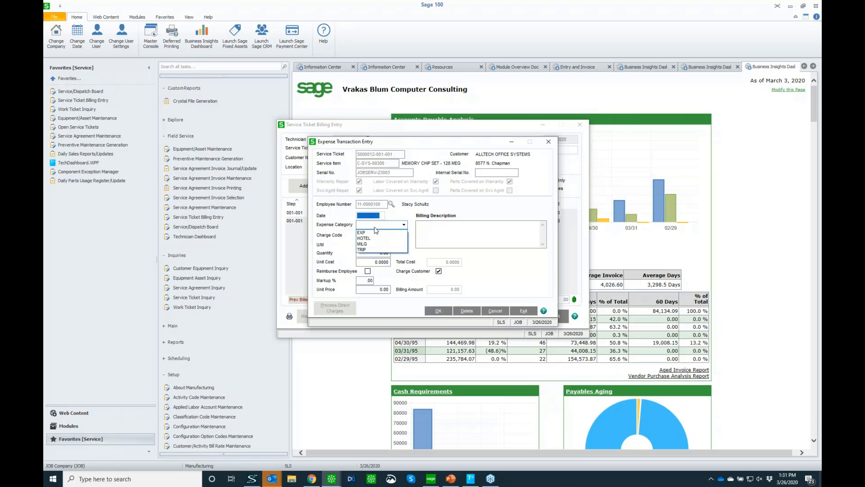
left_click(375, 244)
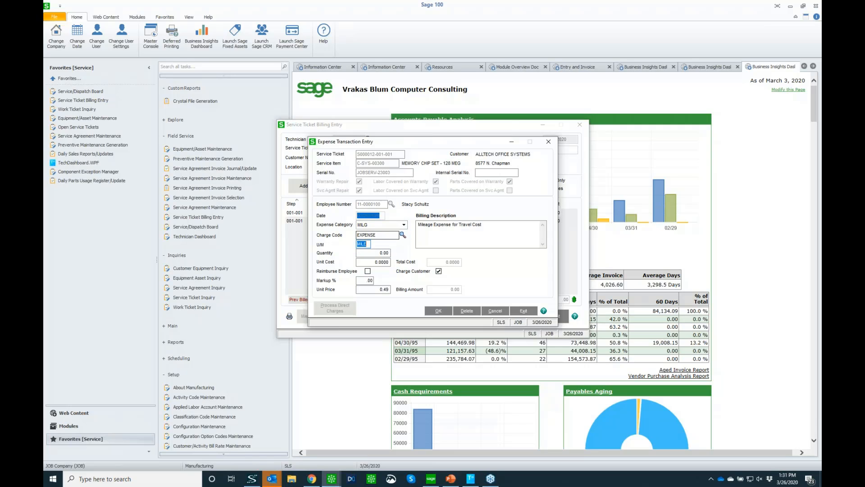
left_click(372, 252)
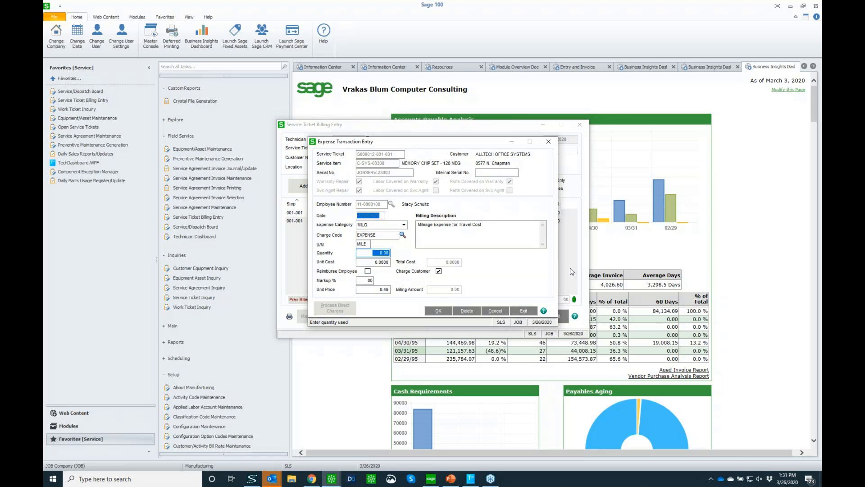
type("100")
key("Tab")
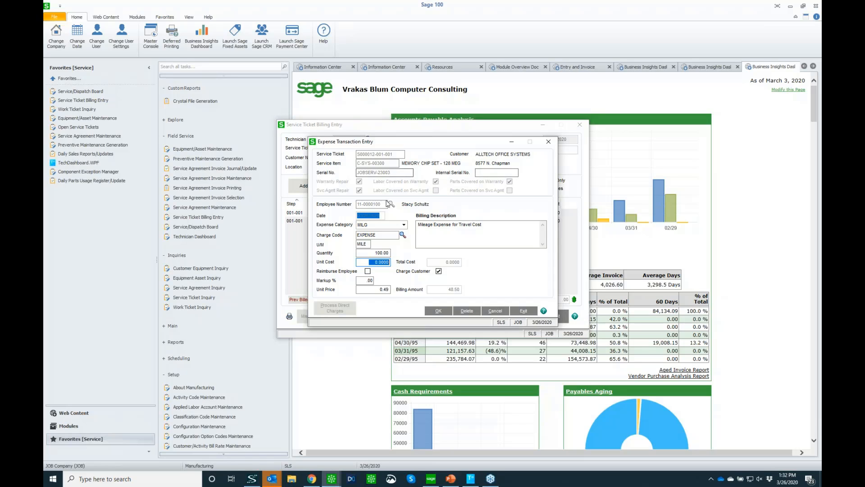
left_click(438, 310)
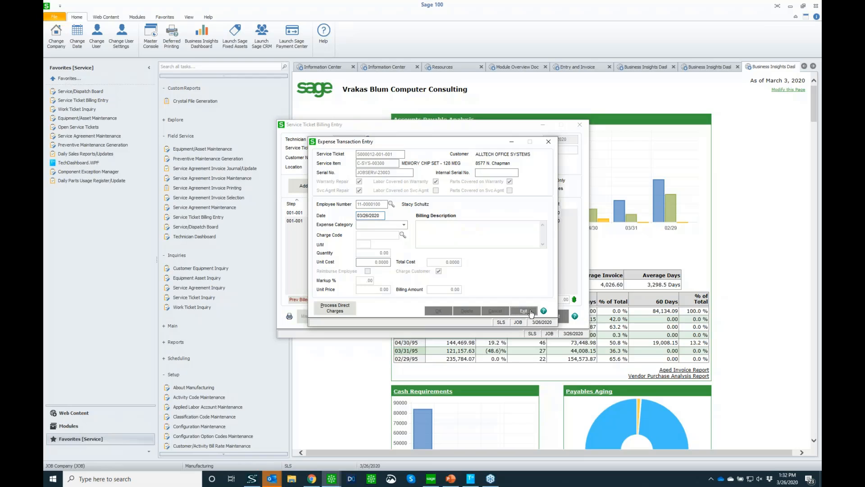
left_click(523, 310)
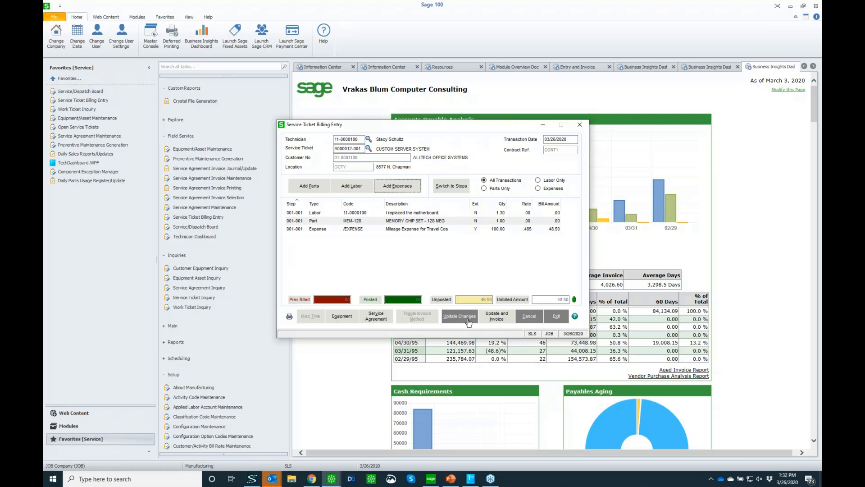
Update and invoice the service ticket, review the generated invoice's line items and proceed to invoice printing.
left_click(497, 319)
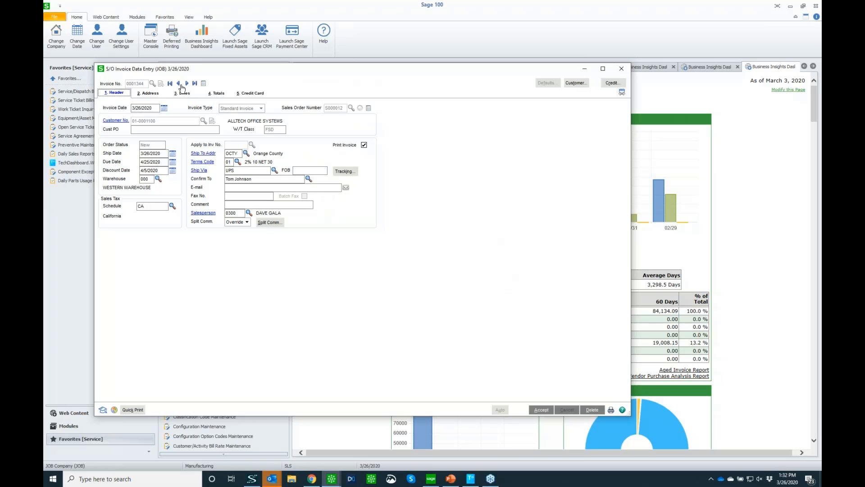
left_click(183, 93)
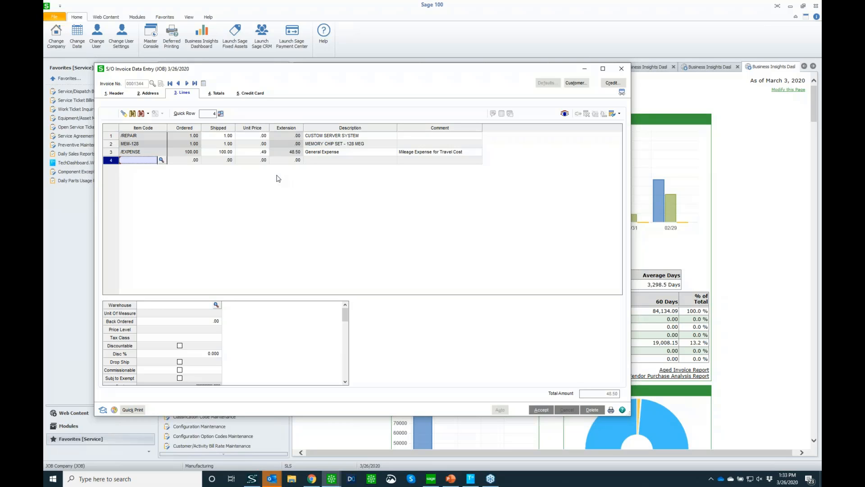
left_click(611, 411)
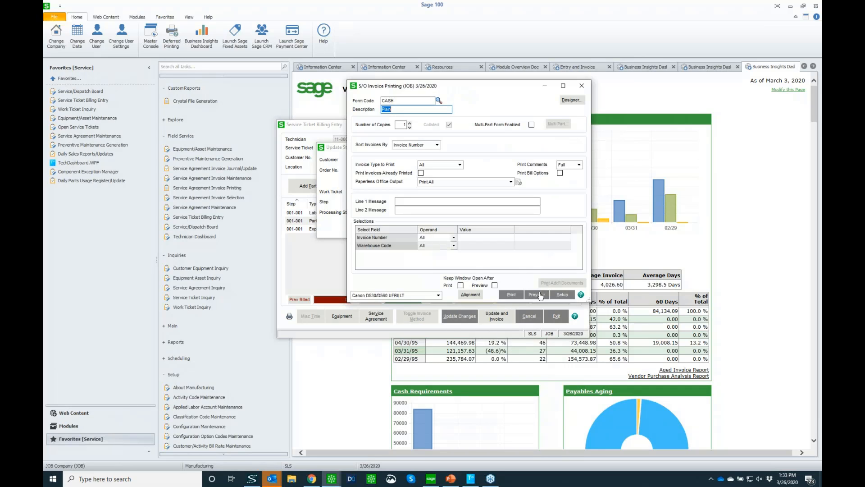
Preview the ticket's invoice, decline printing the sales journal and close the service ticket billing entry.
left_click(540, 296)
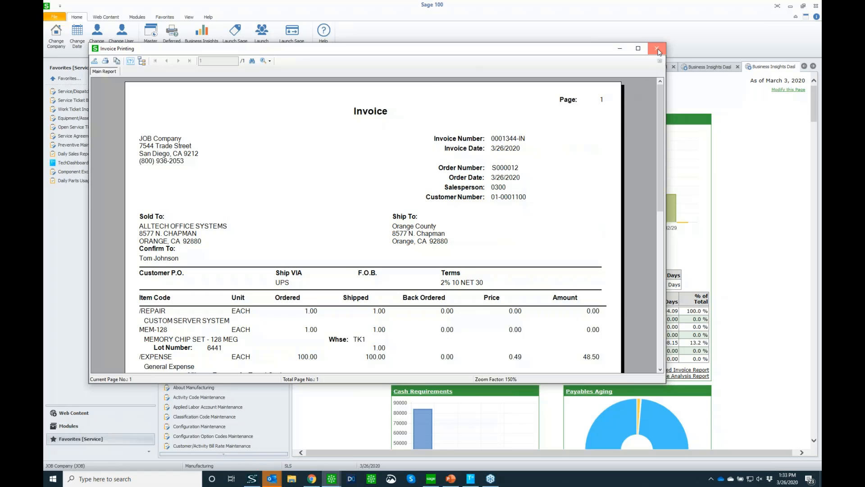
left_click(656, 49)
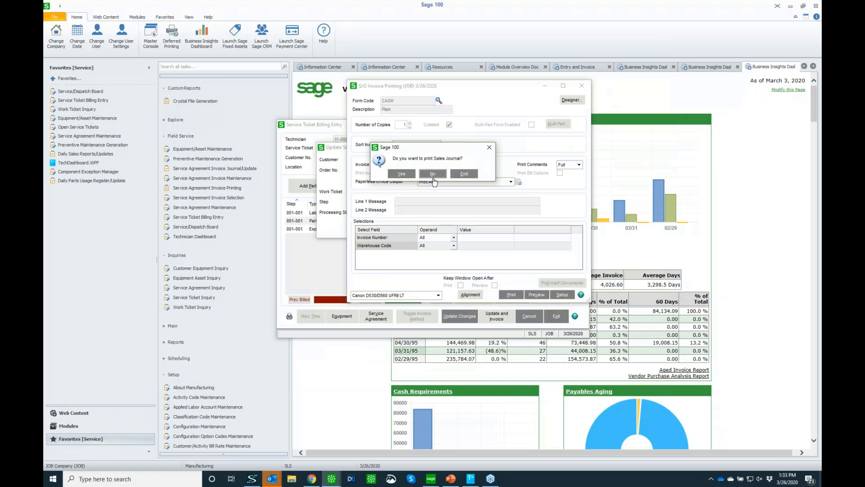
left_click(433, 174)
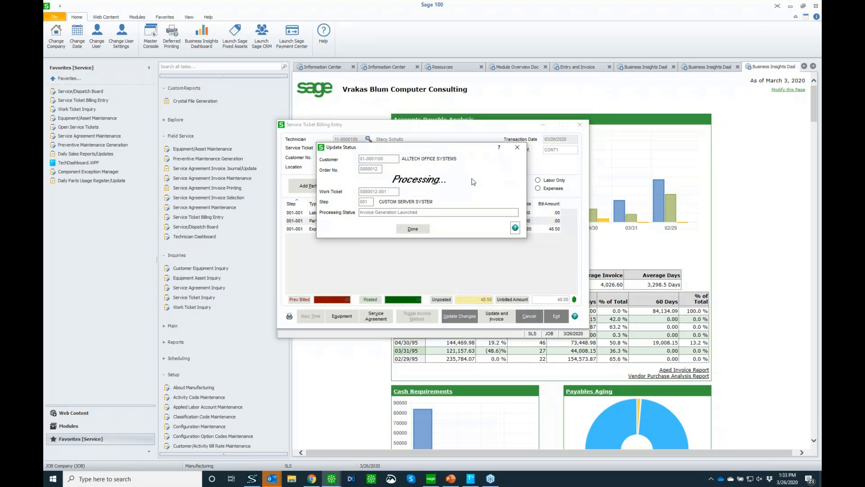
left_click(397, 229)
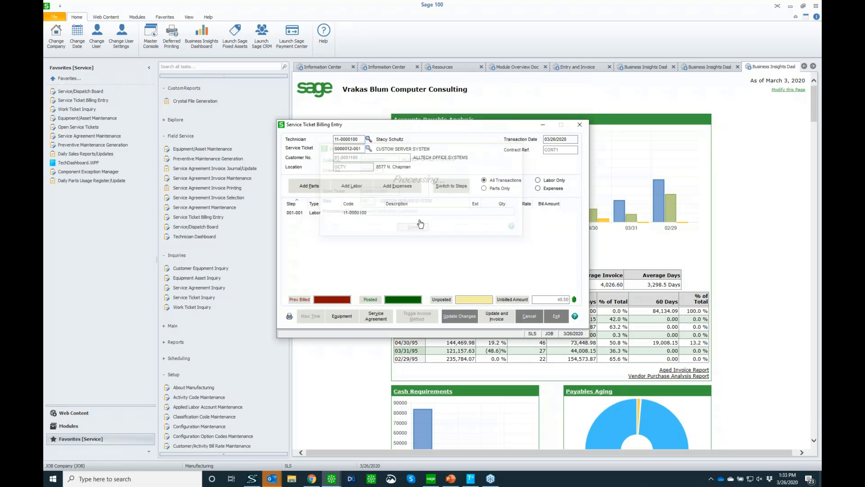
left_click(579, 124)
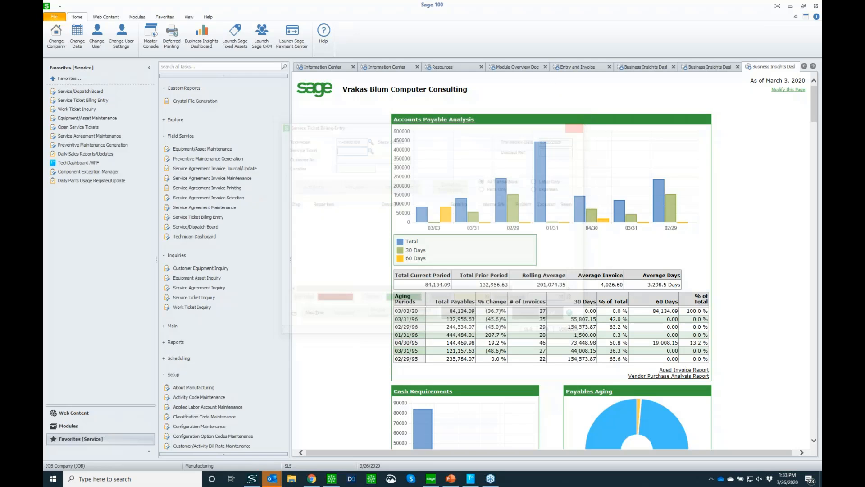
Load the C-SYS-00300 custom server system, serial JOBSERV-23003, in Equipment/Asset Maintenance.
left_click(83, 119)
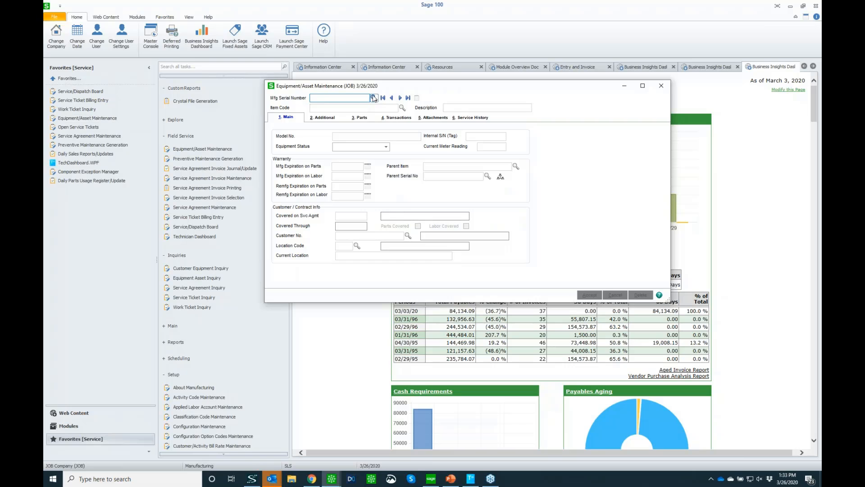
left_click(374, 98)
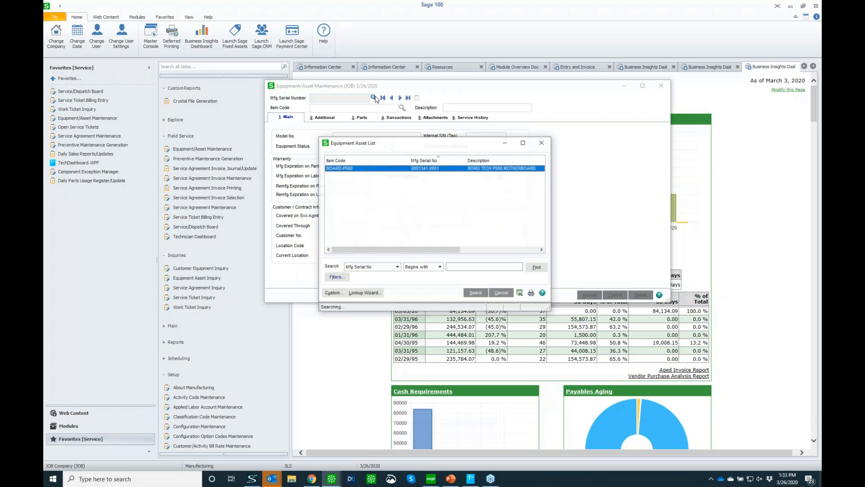
scroll(388, 198, "down", 7)
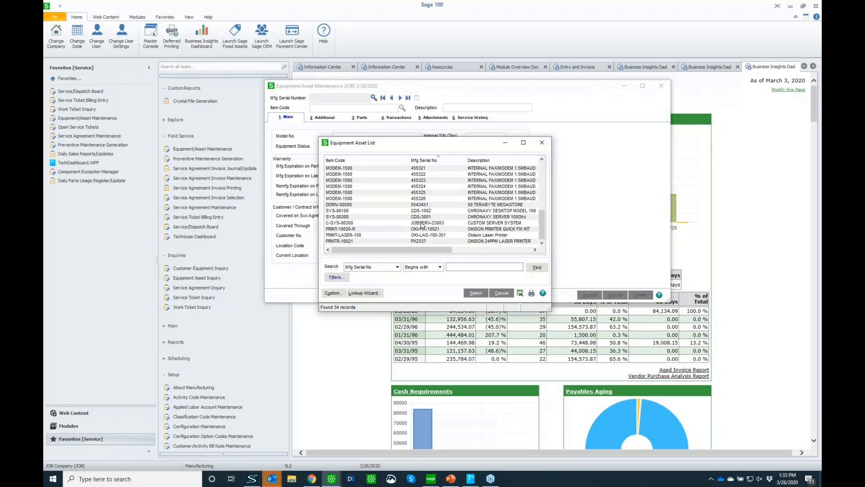
double_click(422, 223)
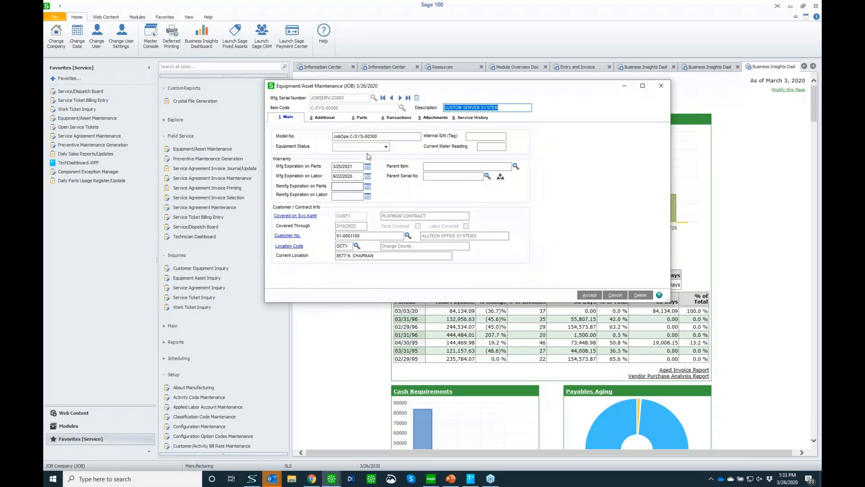
Examine the server's equipment configuration, including the Okison laser printer's components and the MSYNC 3D plasma monitor's details, and close it.
left_click(341, 193)
left_click(499, 180)
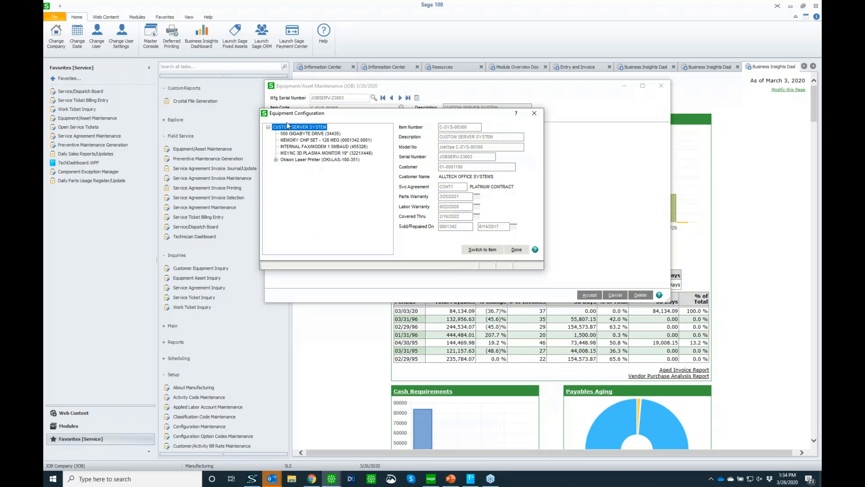
left_click(276, 160)
left_click(322, 154)
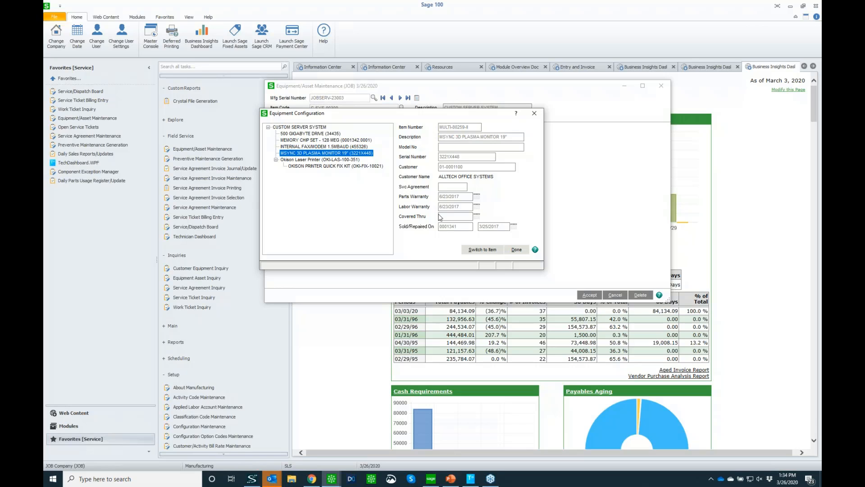
left_click(516, 250)
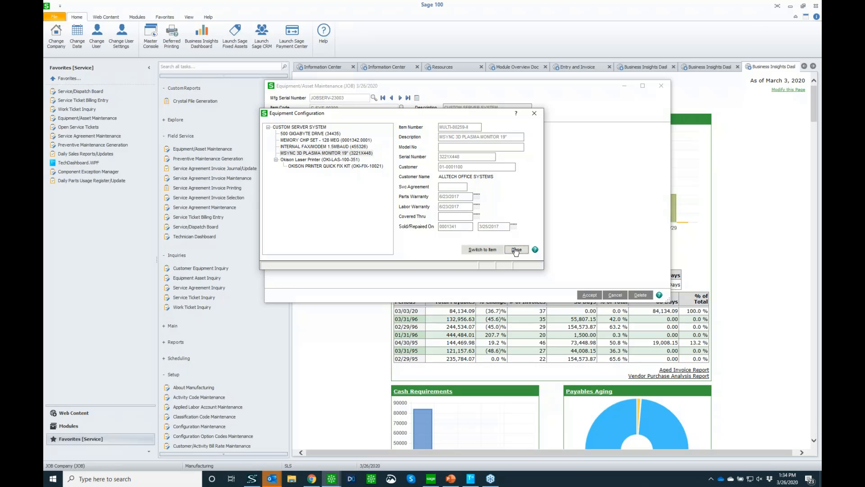
Review the server asset's revenue and cost statistics and its initial sale information.
left_click(323, 117)
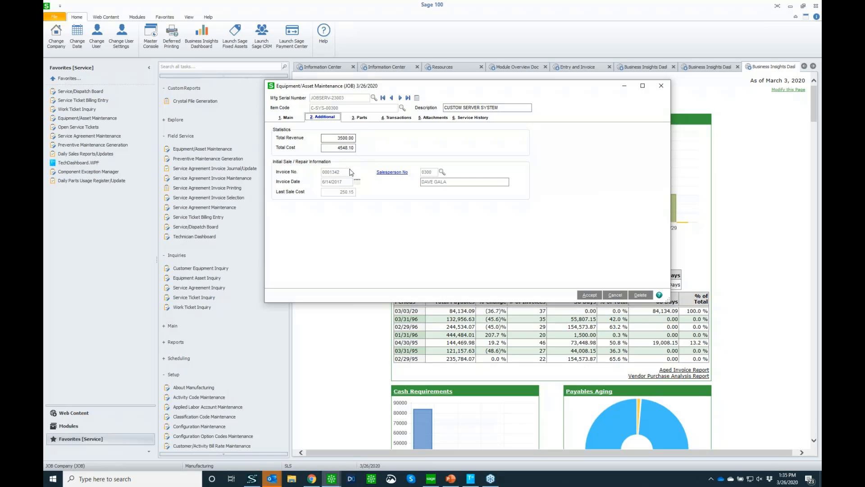
Review the server asset's parts requirements, then select the 6/14/2017 invoice in its transaction history.
left_click(360, 118)
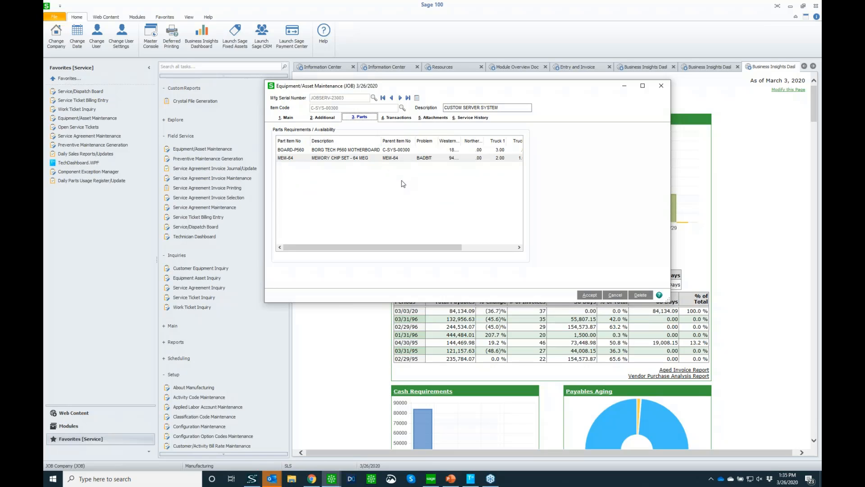
left_click(395, 119)
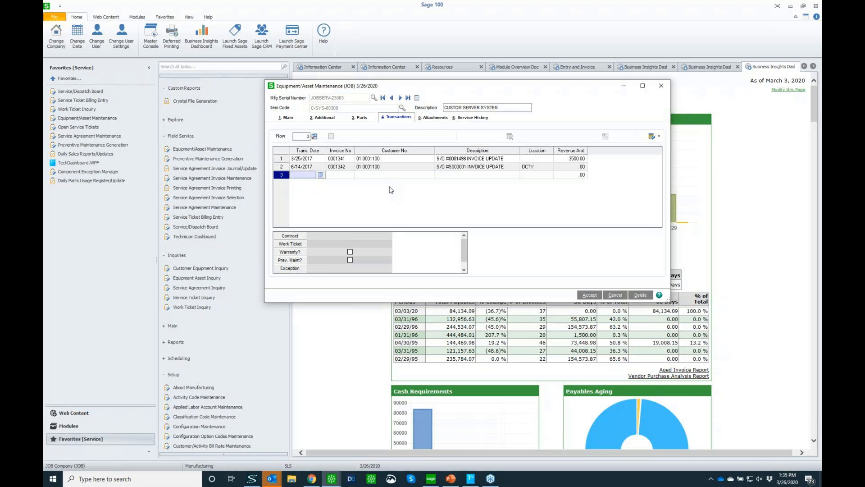
left_click(449, 168)
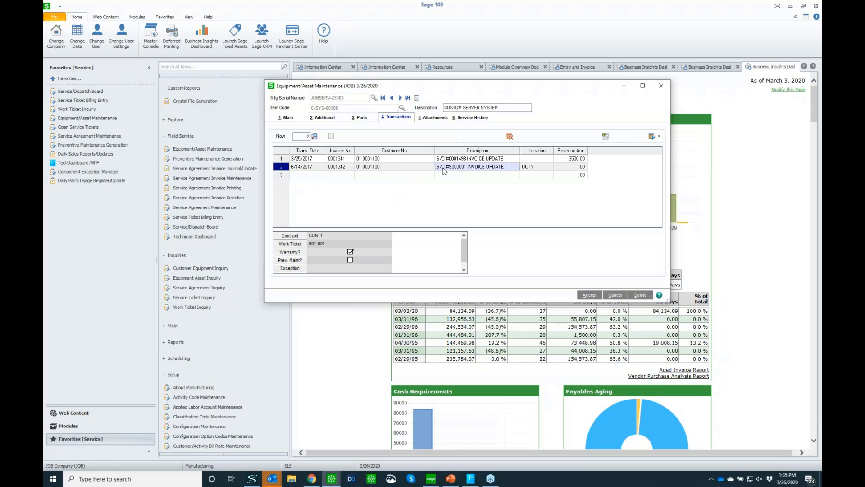
Run the DSD conversion wizard on the company's data when drilling into the 6/14/2017 transaction.
left_click(606, 136)
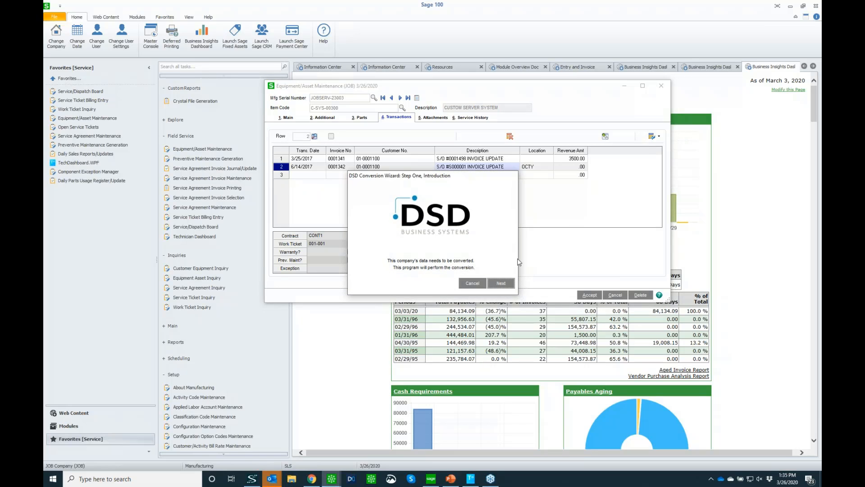
left_click(500, 284)
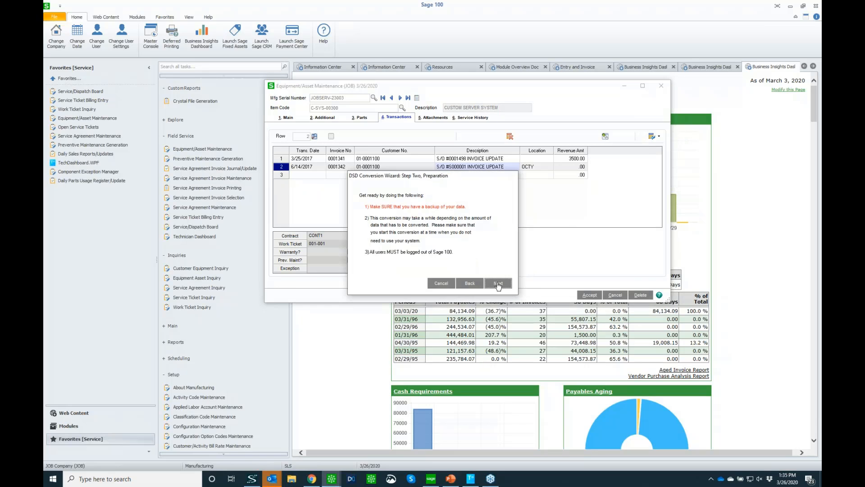
left_click(498, 284)
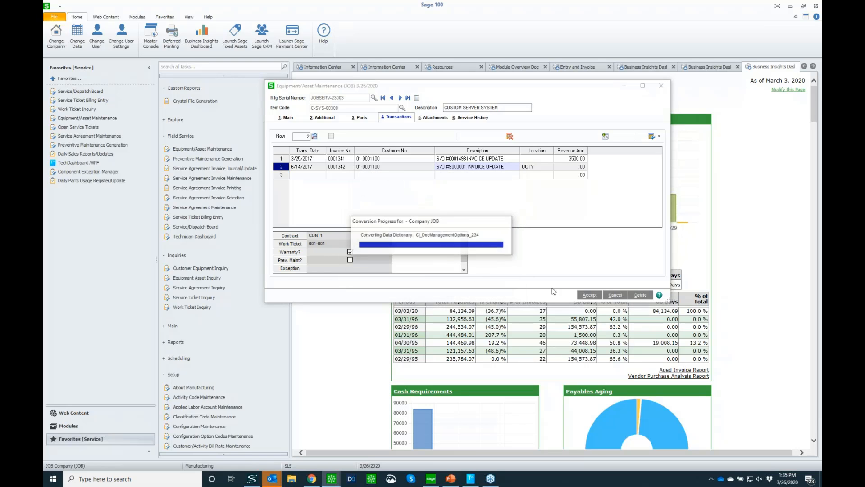
left_click(431, 175)
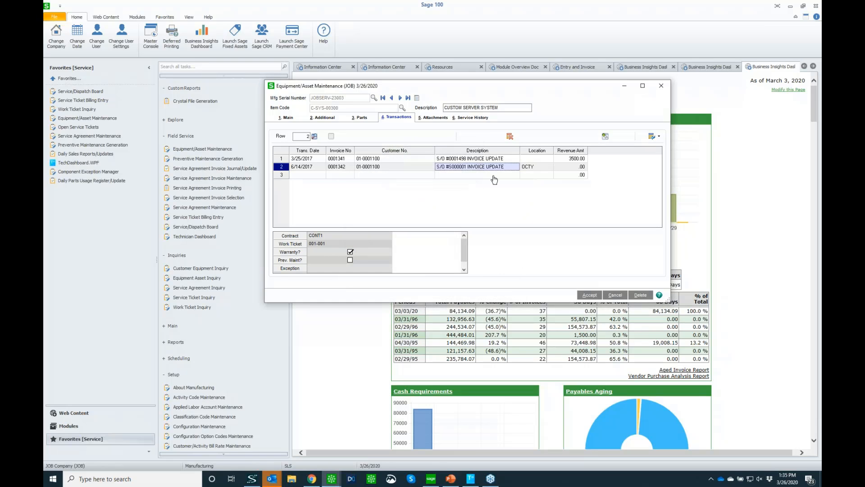
Open the 6/14/2017 invoice's history and drill from its /REPAIR line into the related work ticket inquiry.
left_click(605, 136)
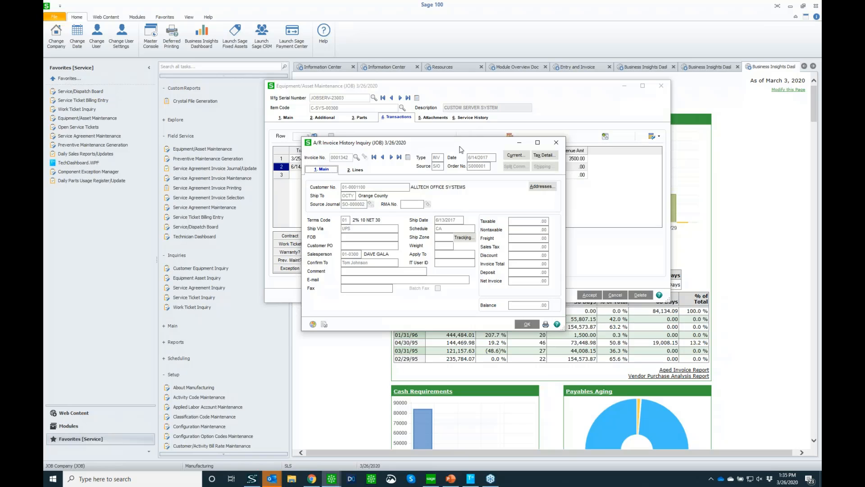
left_click(357, 170)
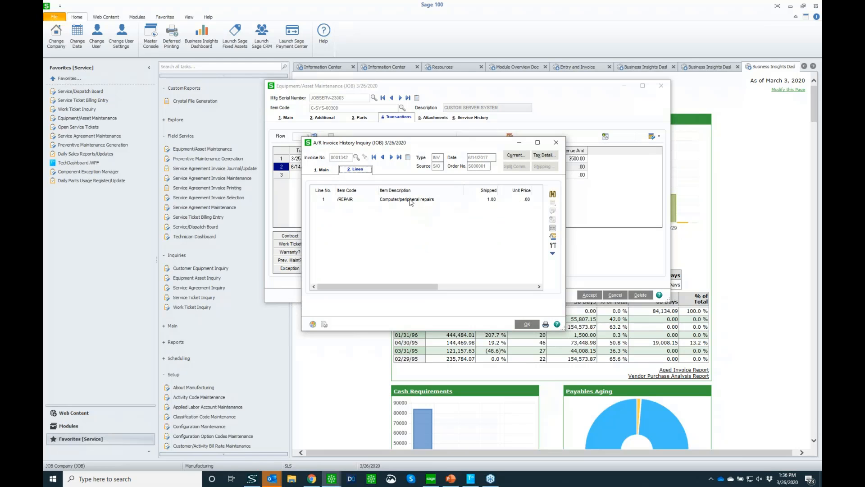
left_click(410, 200)
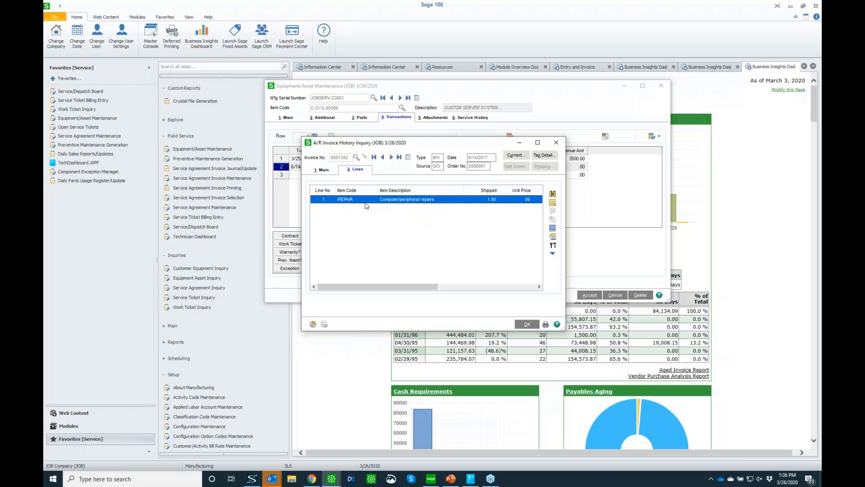
left_click(553, 246)
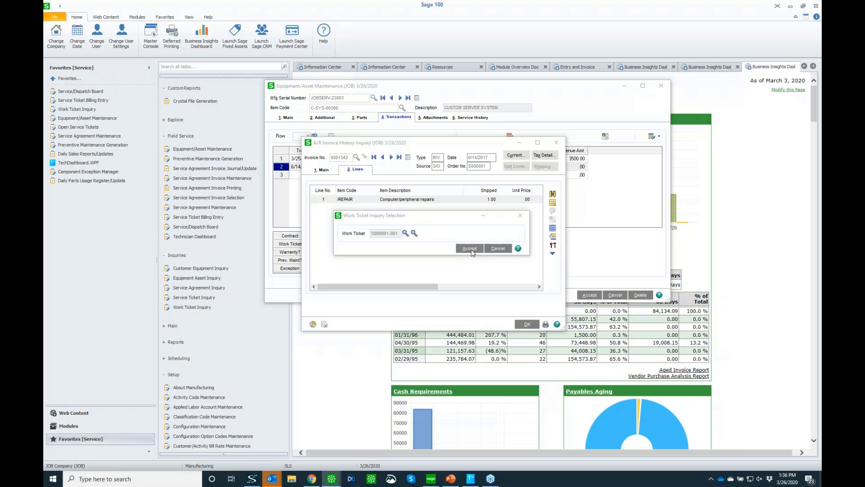
left_click(469, 248)
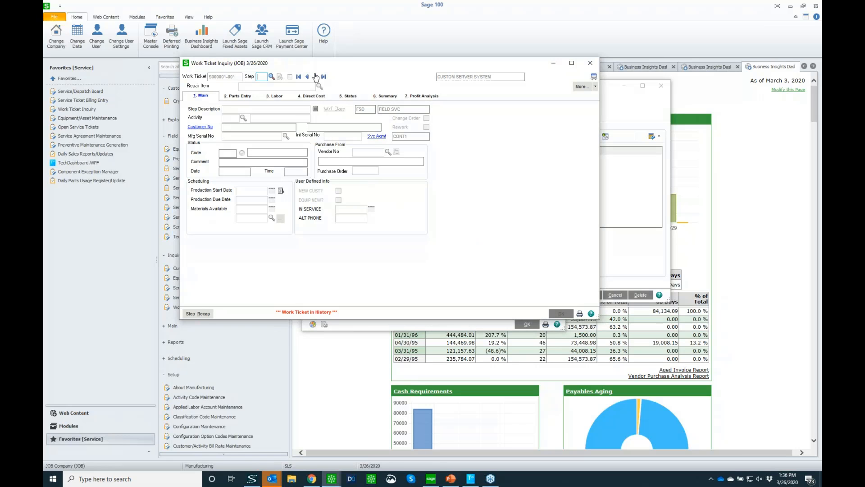
Examine the parts and labor entries of the work ticket's step 001, including the labor cost breakdown.
left_click(316, 77)
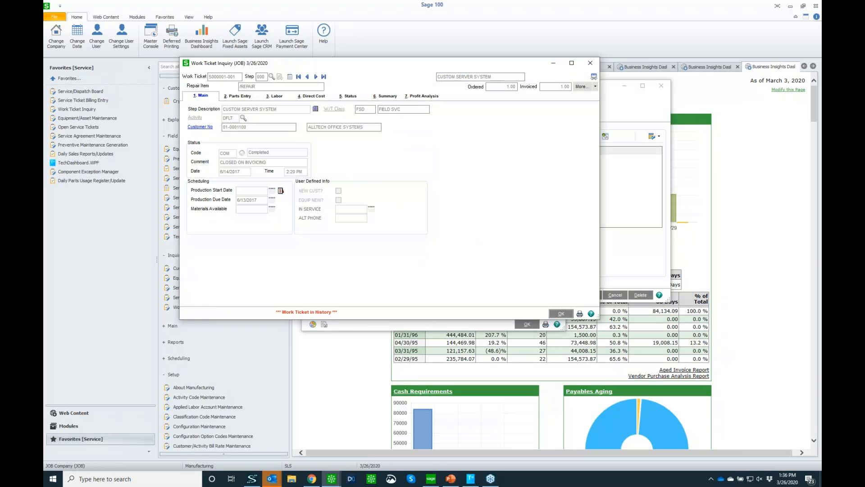
left_click(236, 96)
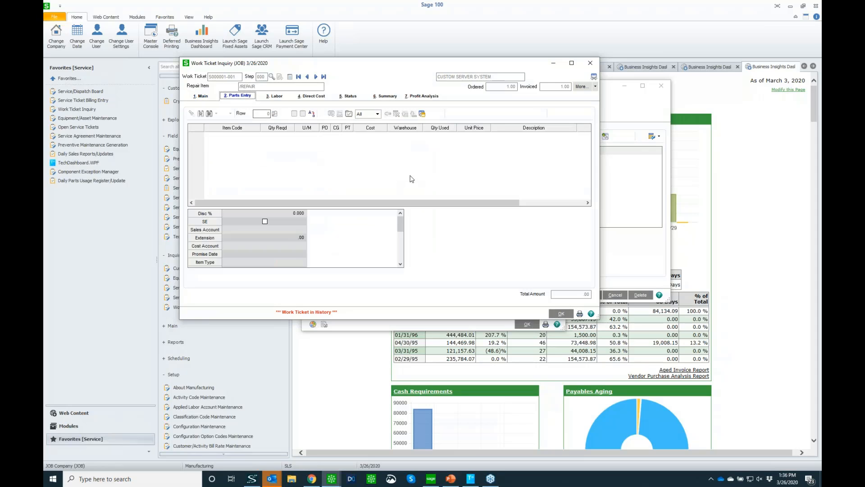
left_click(315, 77)
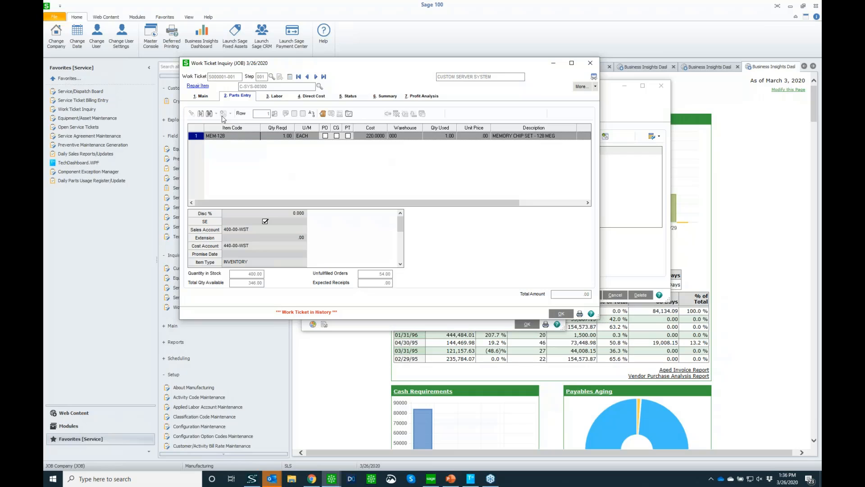
left_click(274, 96)
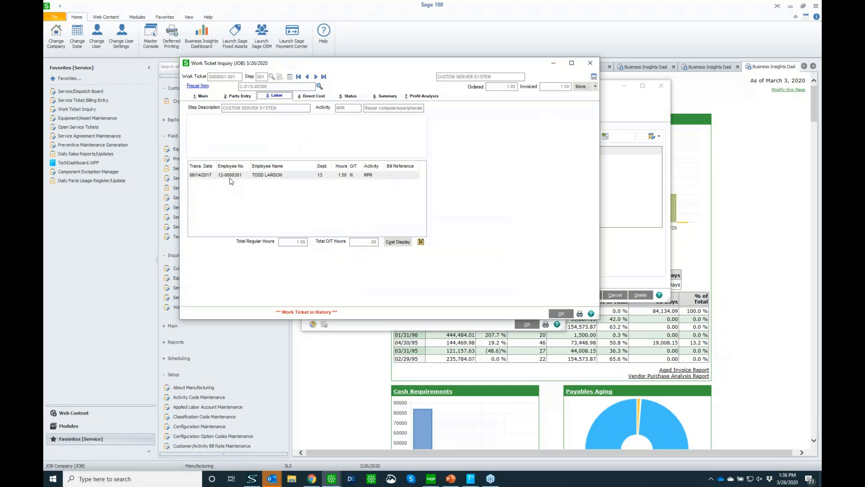
left_click(235, 177)
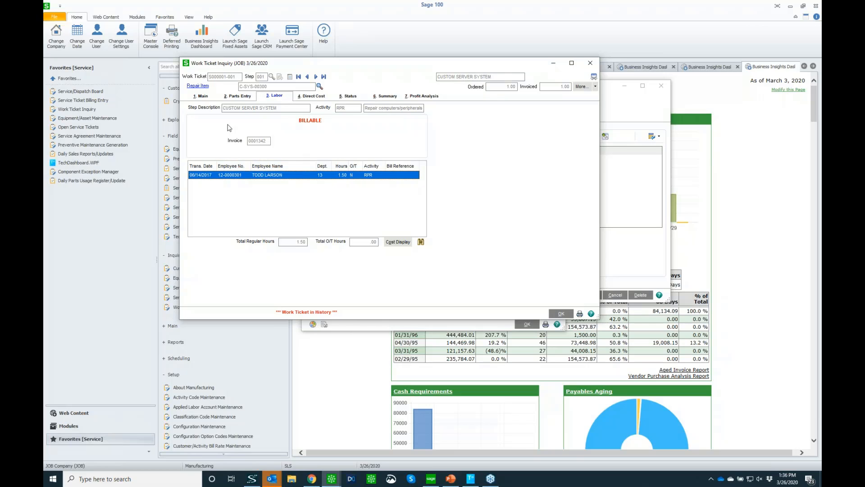
left_click(392, 248)
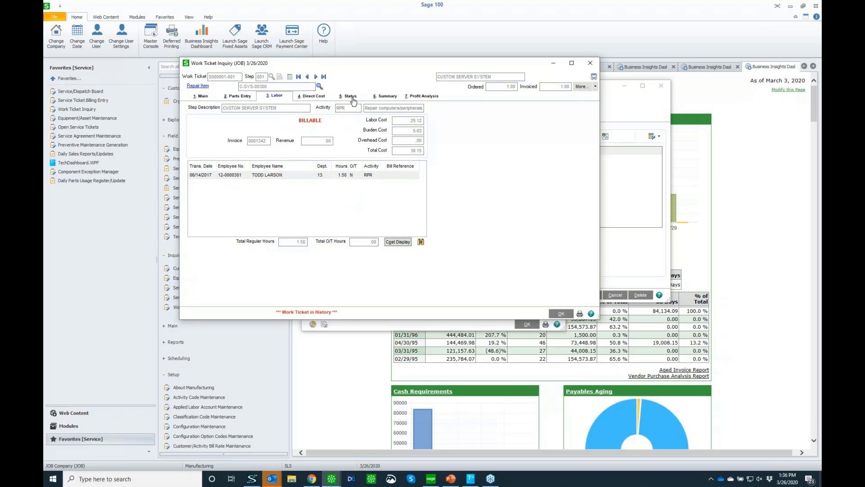
Review step 001's status history, budget summary and profit analysis, and close the work ticket and invoice inquiries.
left_click(353, 98)
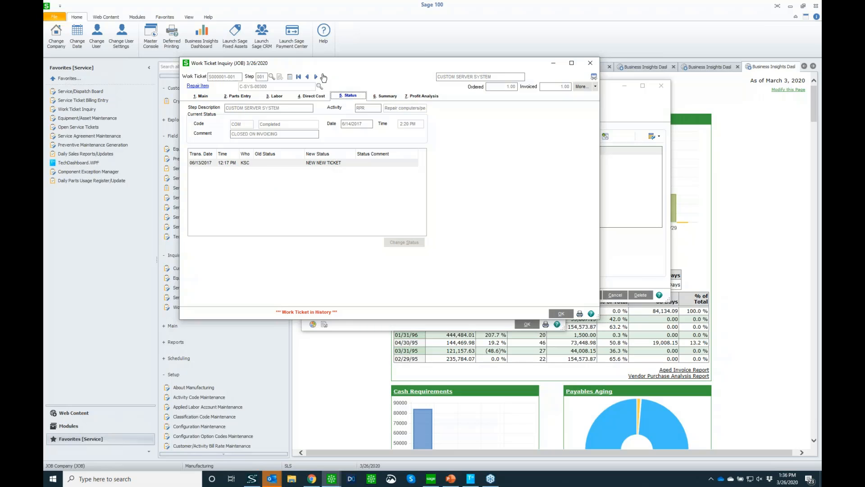
left_click(387, 96)
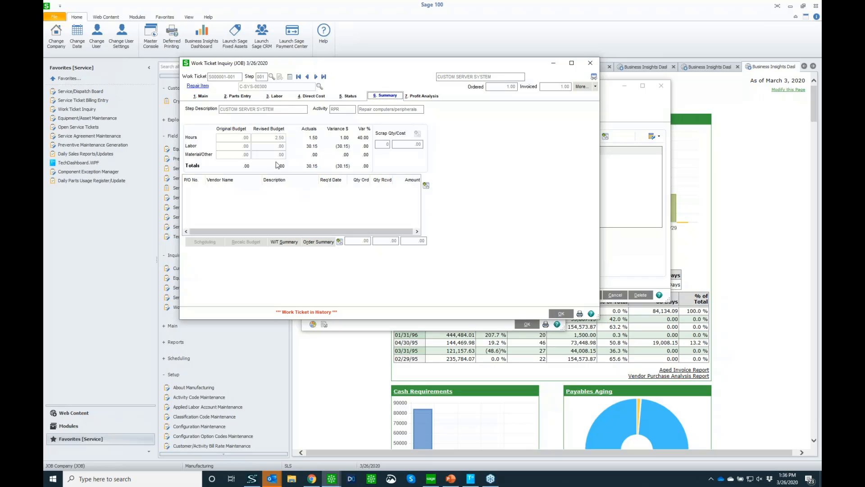
left_click(420, 97)
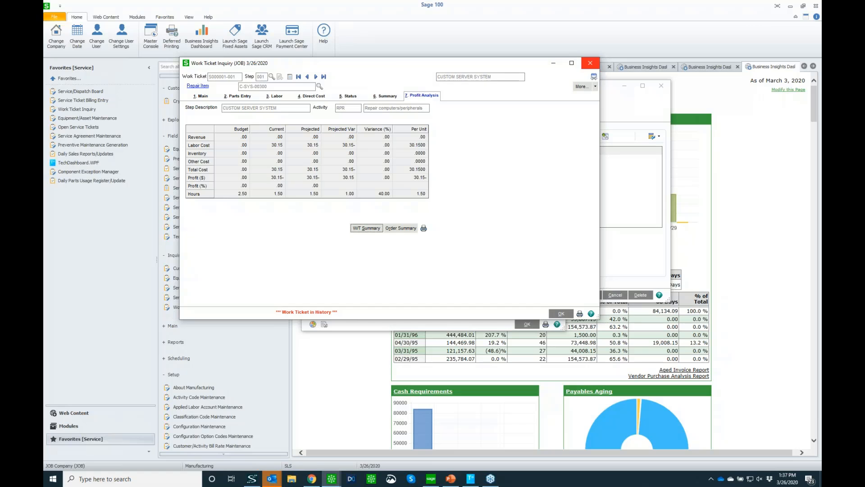
left_click(590, 63)
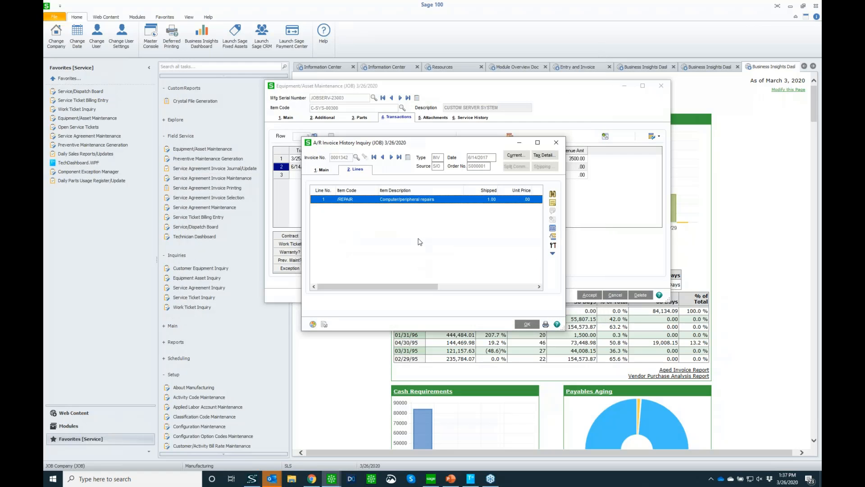
left_click(556, 142)
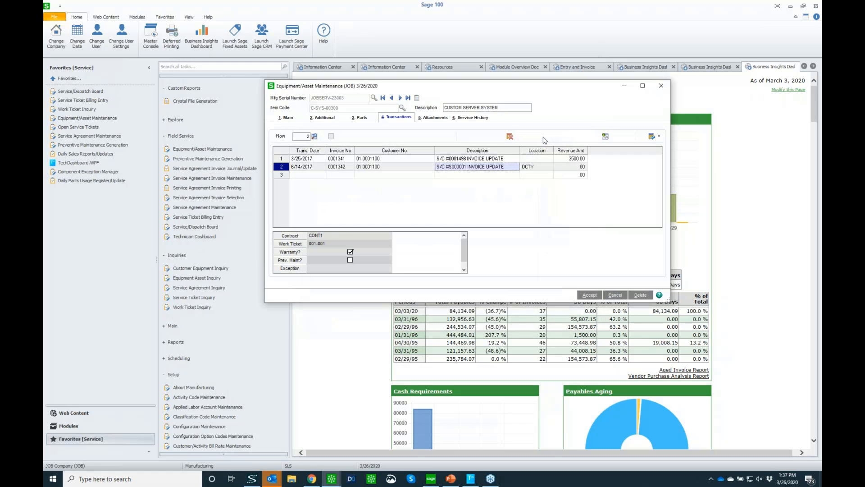
Open the work ticket inquiry for the 3/26/2020 ticket just above the completed one in the asset's service history.
left_click(474, 118)
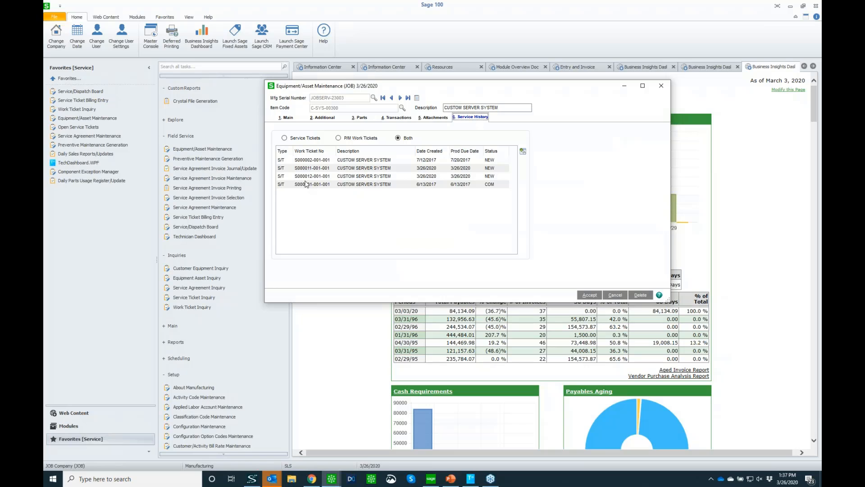
left_click(308, 177)
left_click(309, 177)
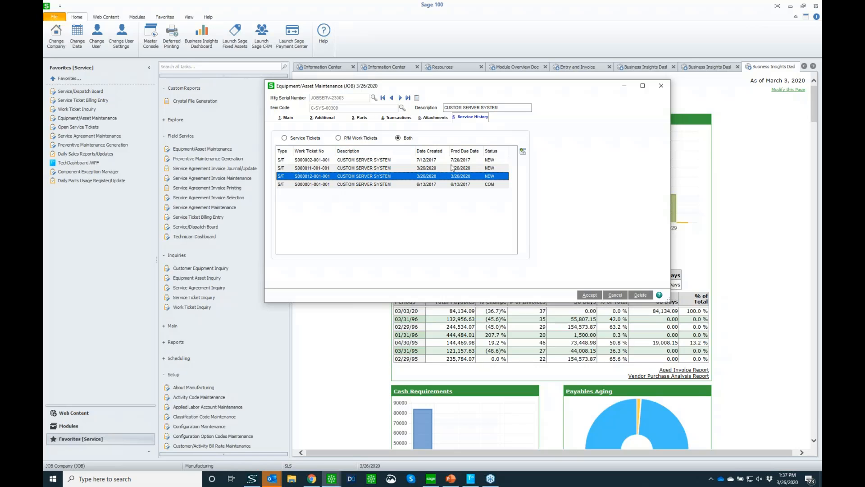
left_click(523, 151)
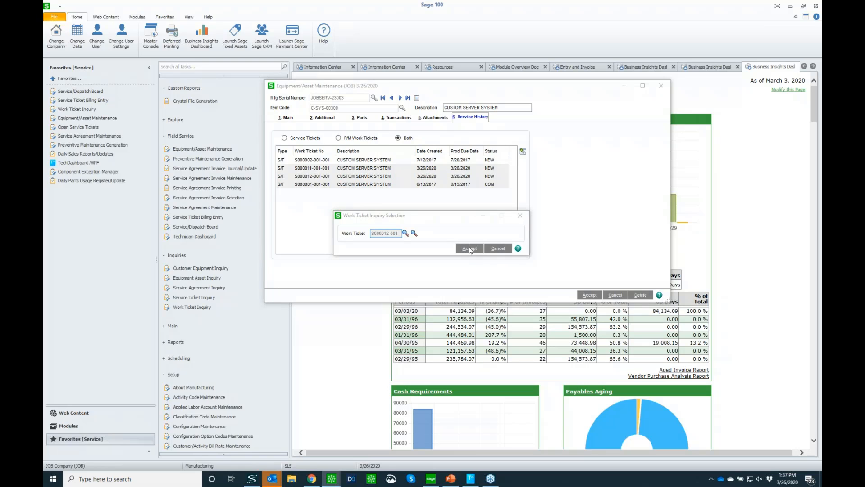
left_click(472, 250)
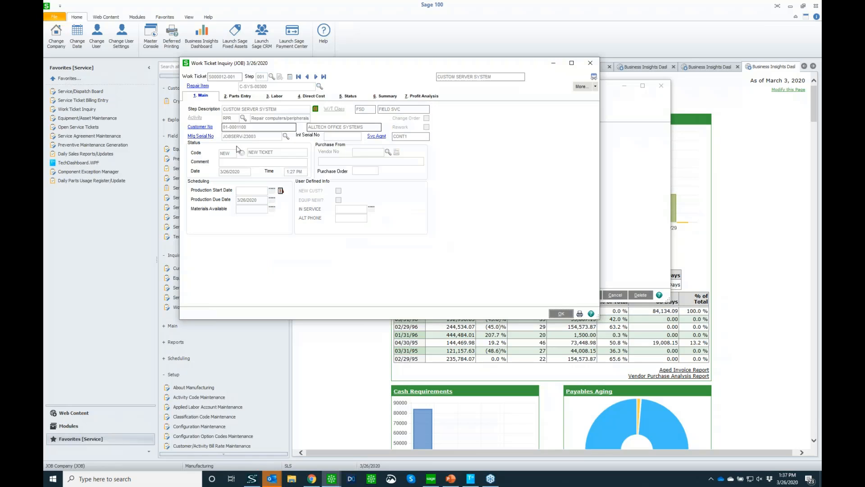
Review the ticket's parts, expense and labor lines, then close the inquiry and Equipment/Asset Maintenance.
left_click(230, 97)
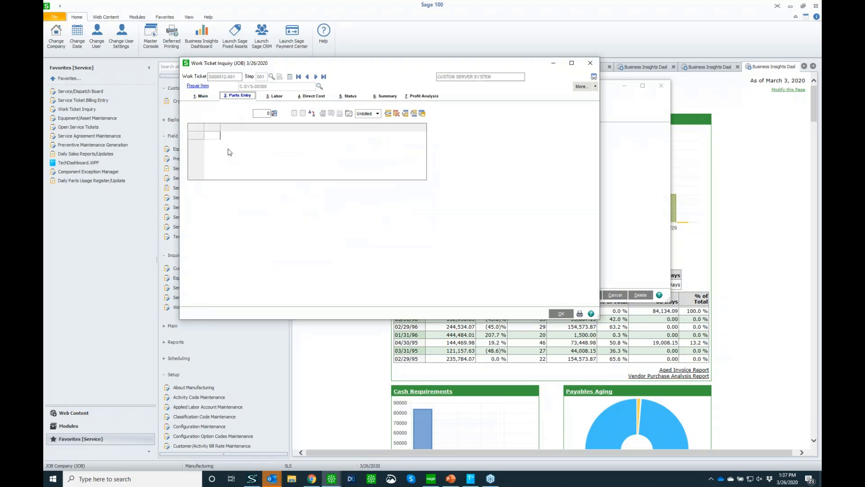
left_click(213, 137)
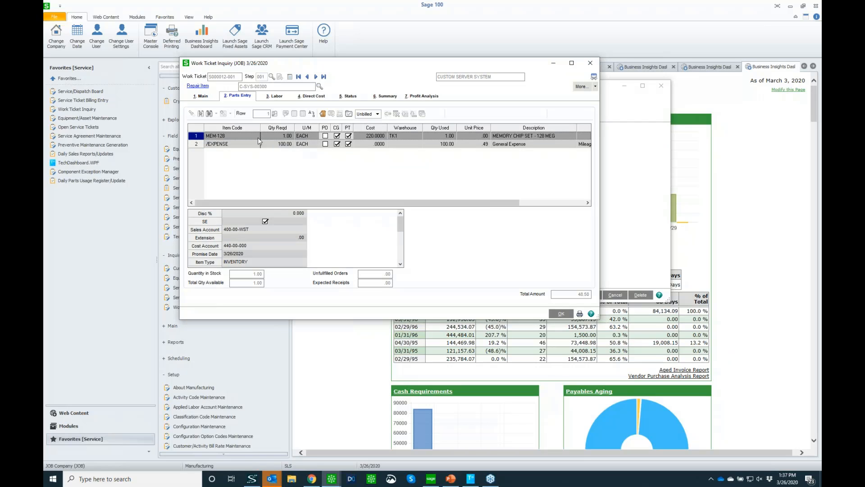
left_click(276, 96)
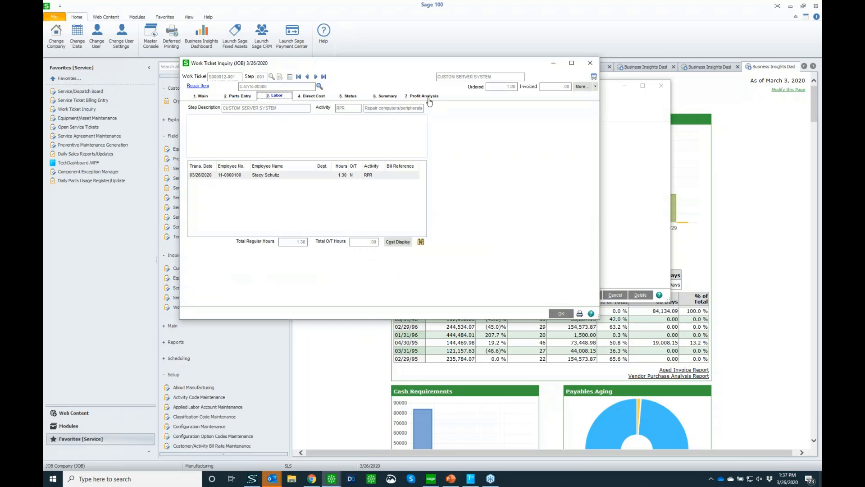
left_click(590, 64)
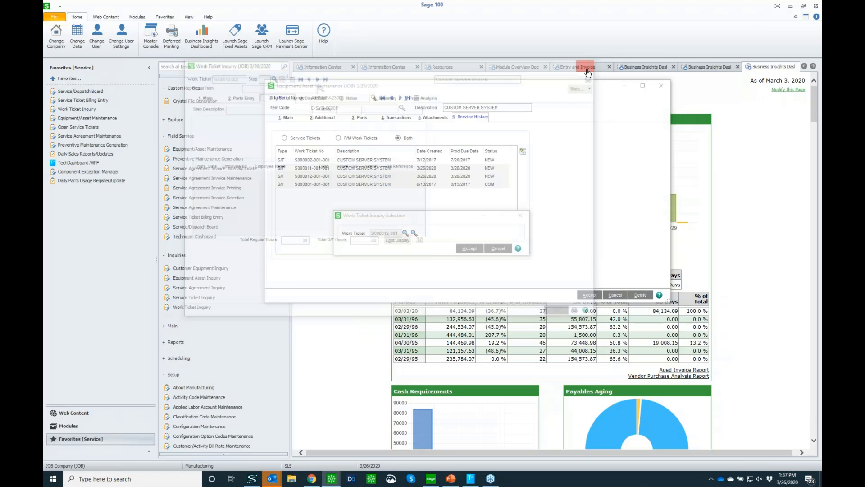
left_click(661, 89)
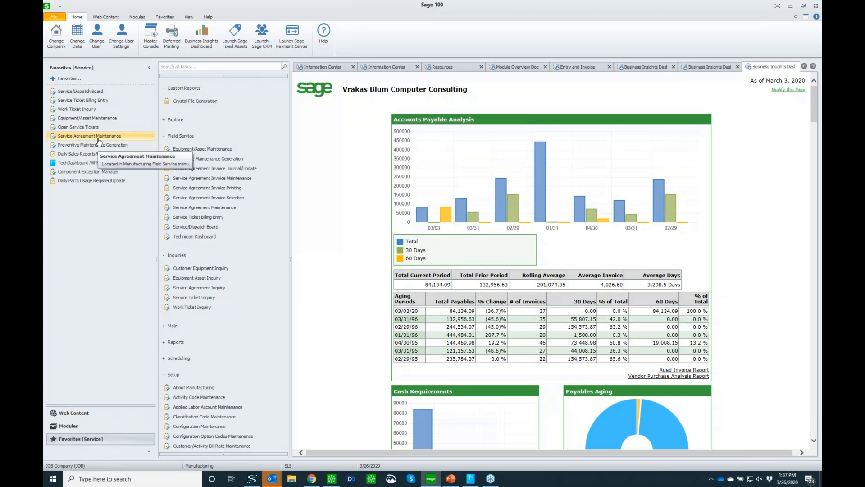
Open Service Agreement Maintenance and load the customer Alltech Office Systems.
left_click(98, 139)
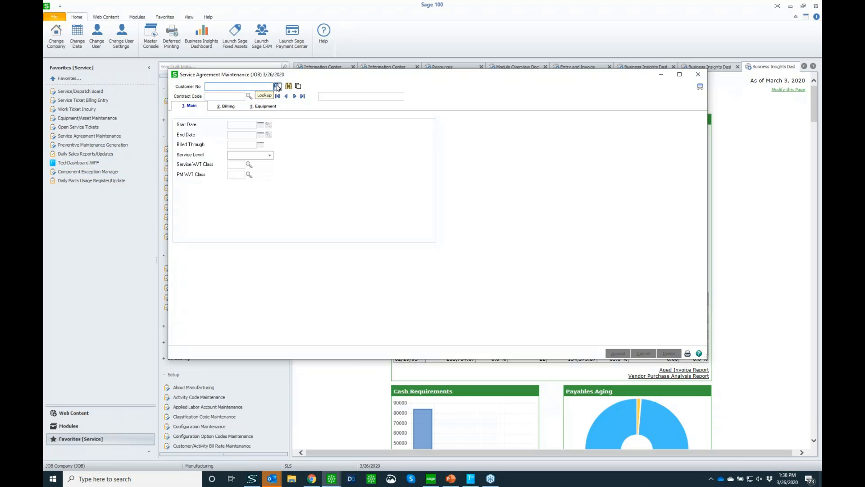
left_click(277, 87)
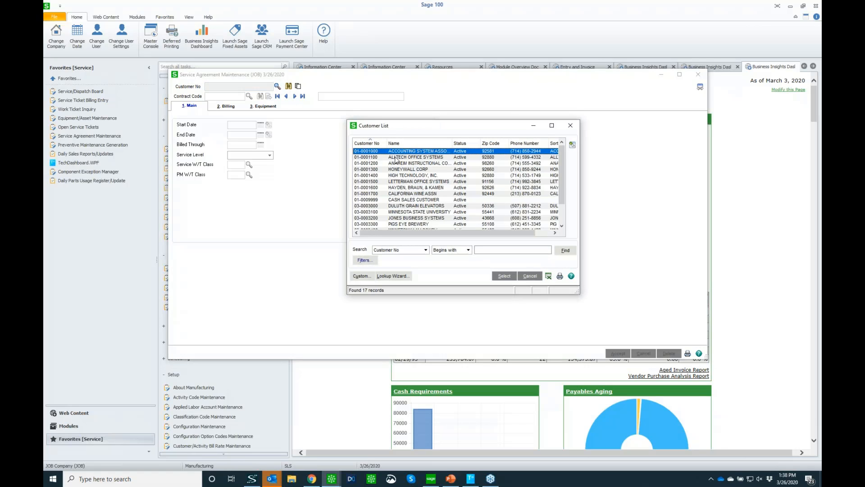
double_click(395, 157)
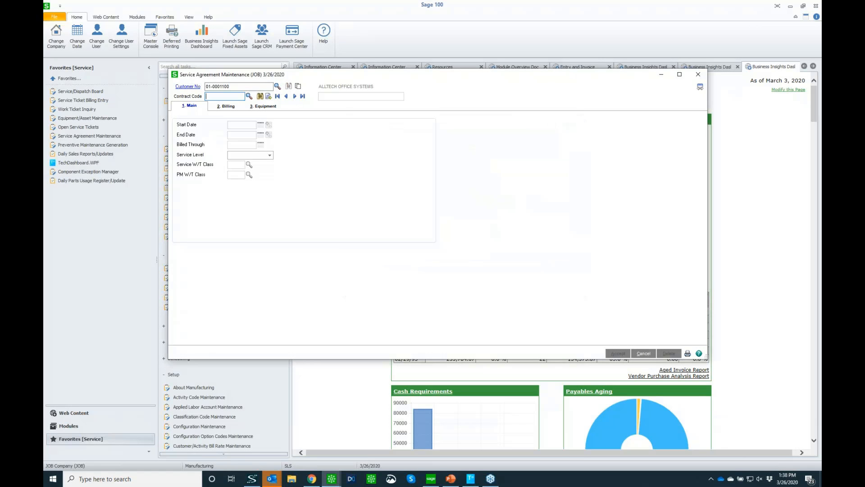
Load the customer's service contract CONT1 and review its main and billing settings.
left_click(249, 96)
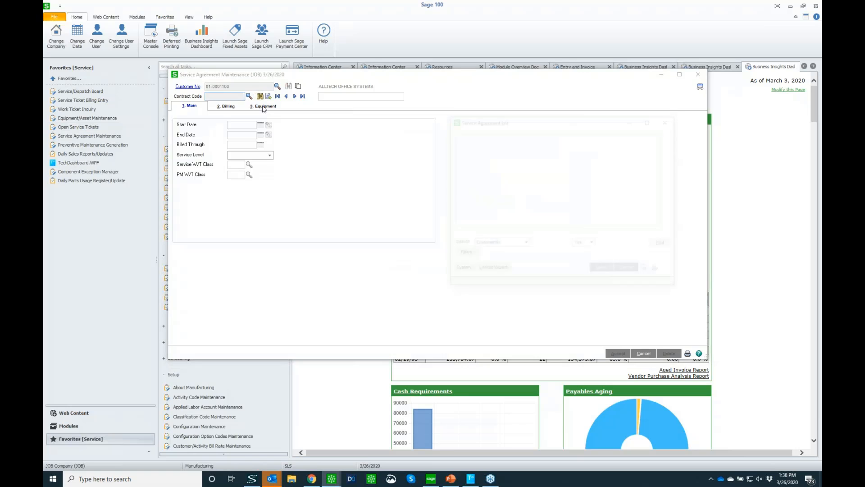
double_click(472, 146)
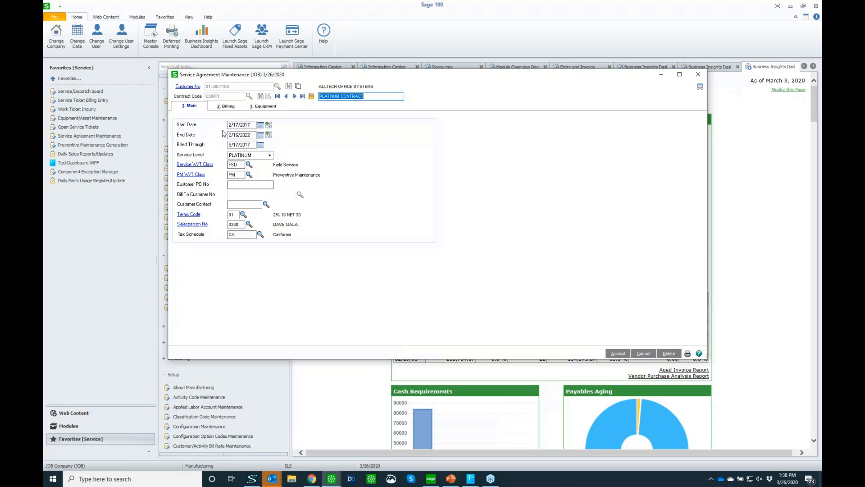
left_click(226, 105)
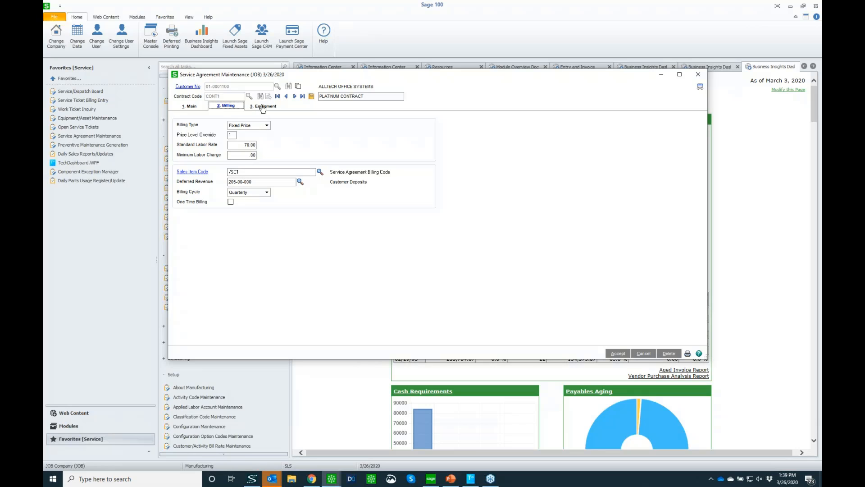
Open the preventive maintenance detail for the contract's CUSTOM SERVER SYSTEM equipment and view the billing type options for the 3-month cycle.
left_click(265, 106)
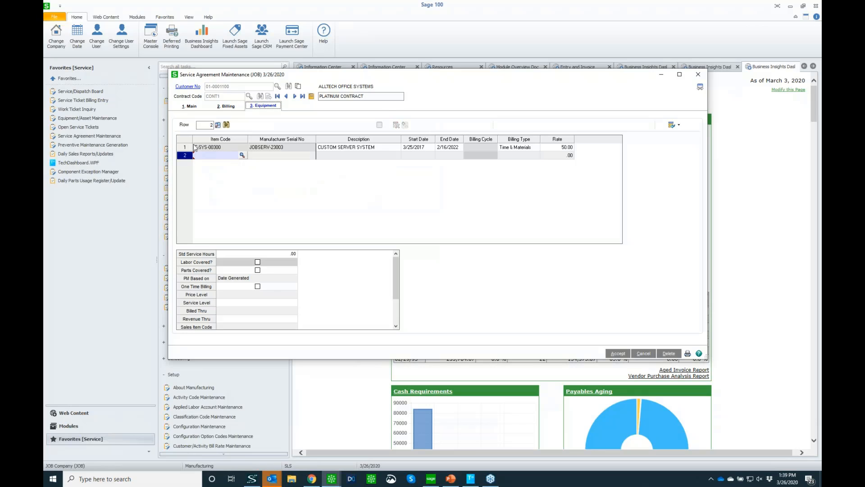
left_click(209, 148)
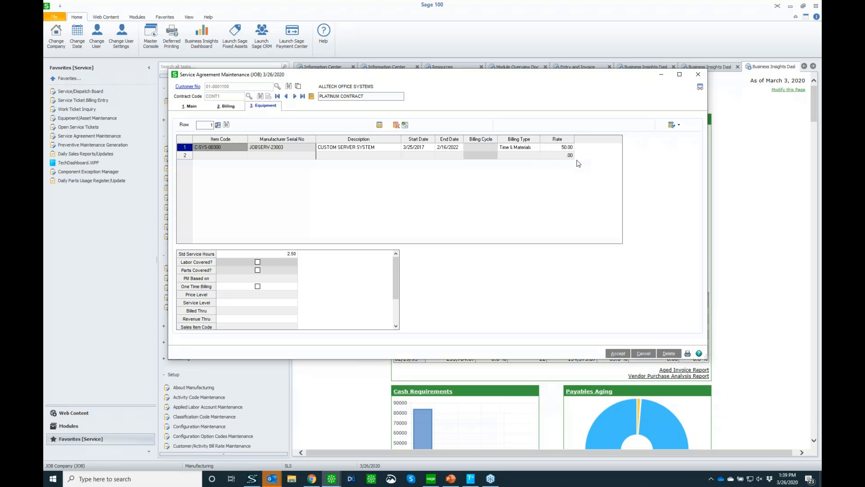
left_click(380, 125)
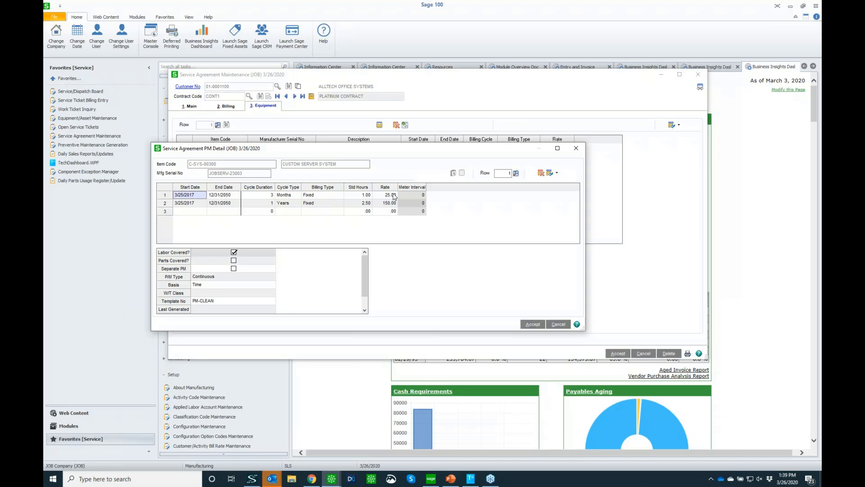
left_click(324, 196)
left_click(341, 195)
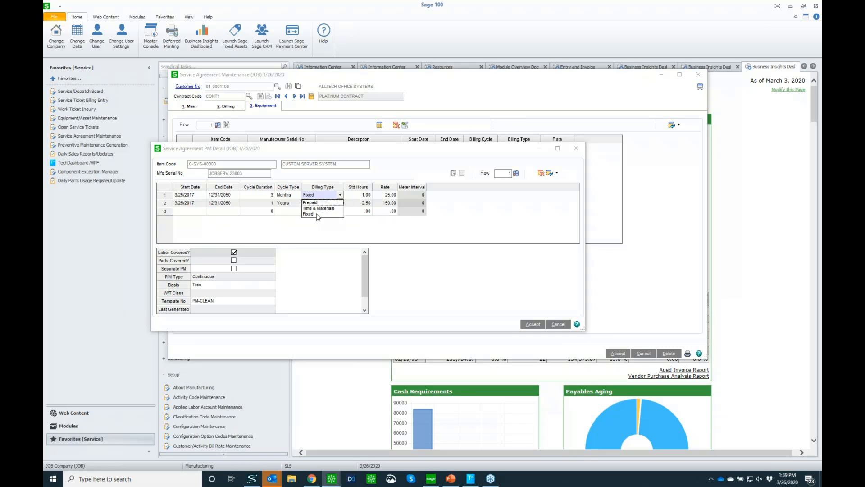
left_click(328, 196)
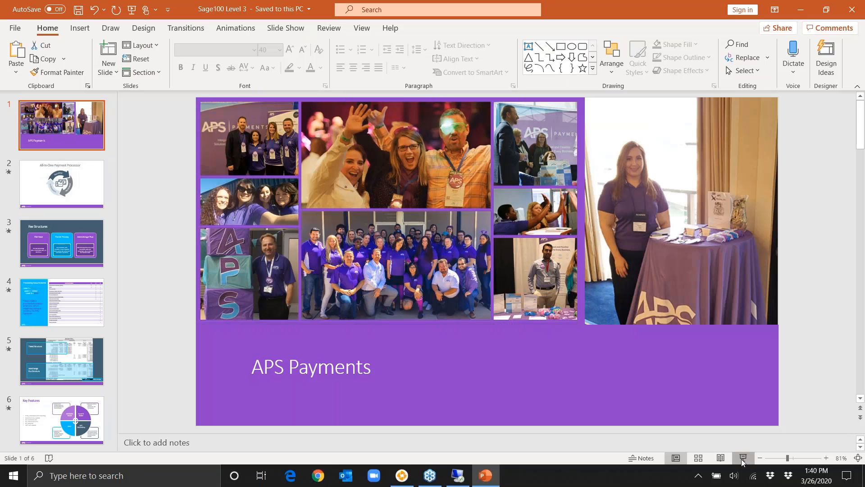
Start the APS Payments slide show in PowerPoint from the first slide.
key("F5")
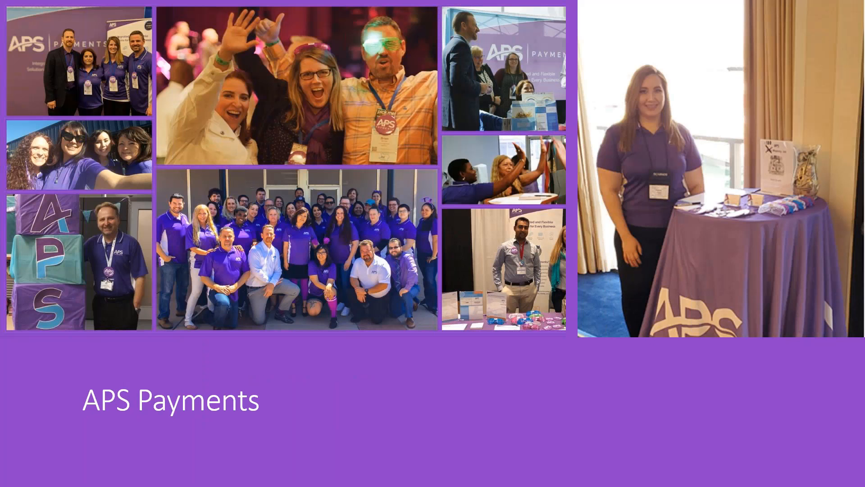
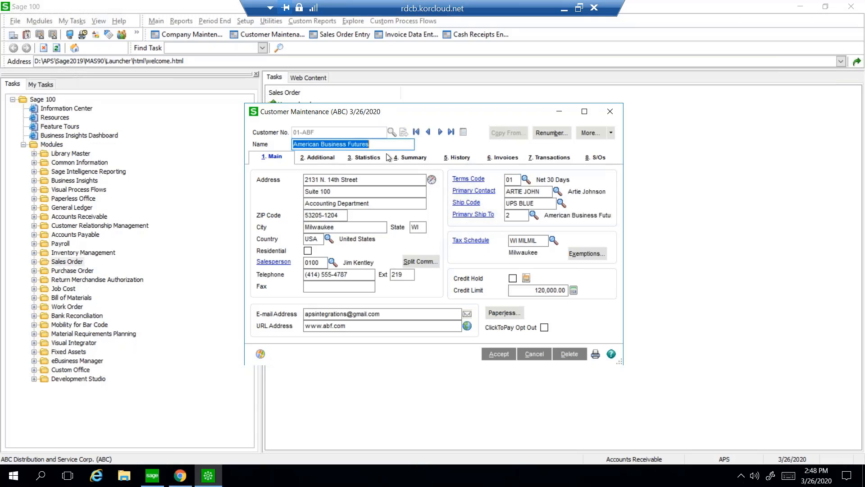
Open the credit card and ACH records of customer American Business Futures and load the APSCC payment ID ABFVISA.
left_click(320, 161)
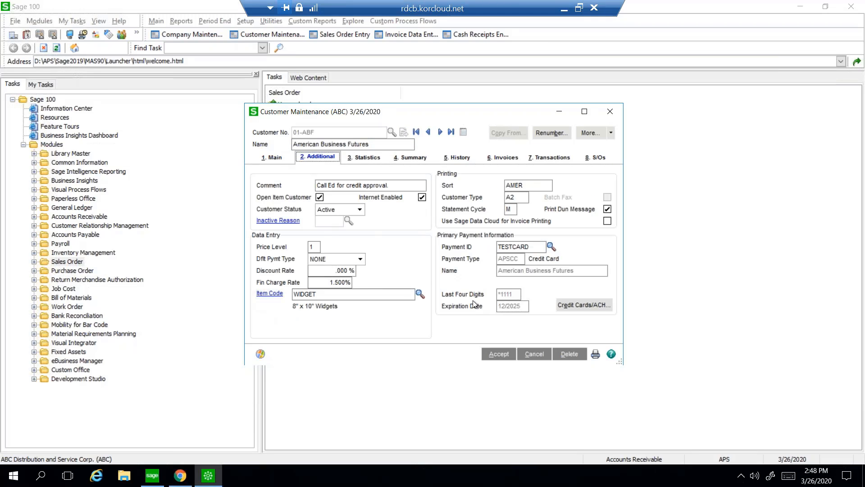
left_click(578, 306)
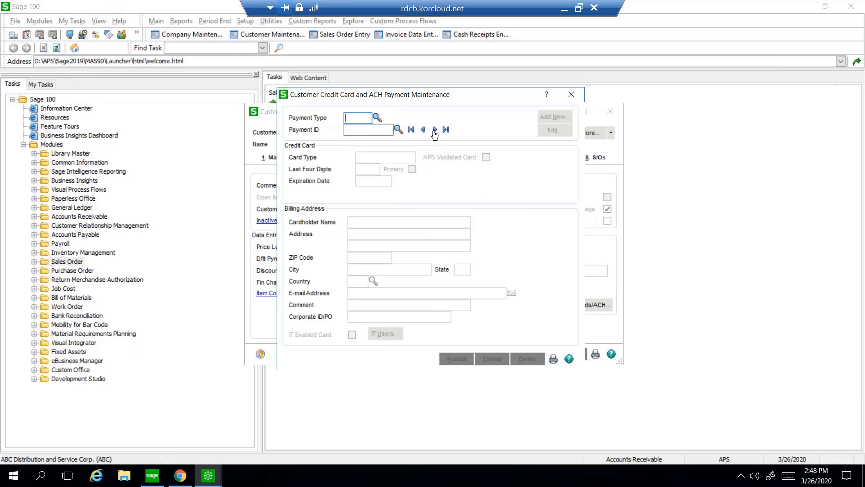
left_click(377, 117)
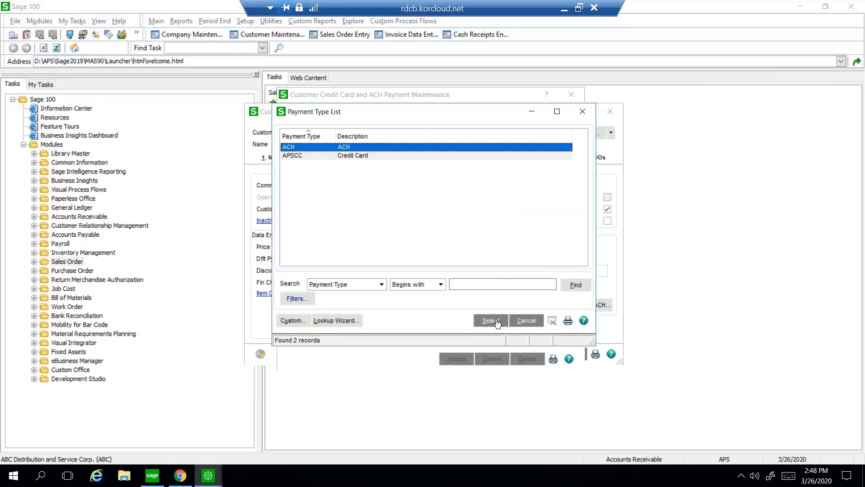
left_click(374, 158)
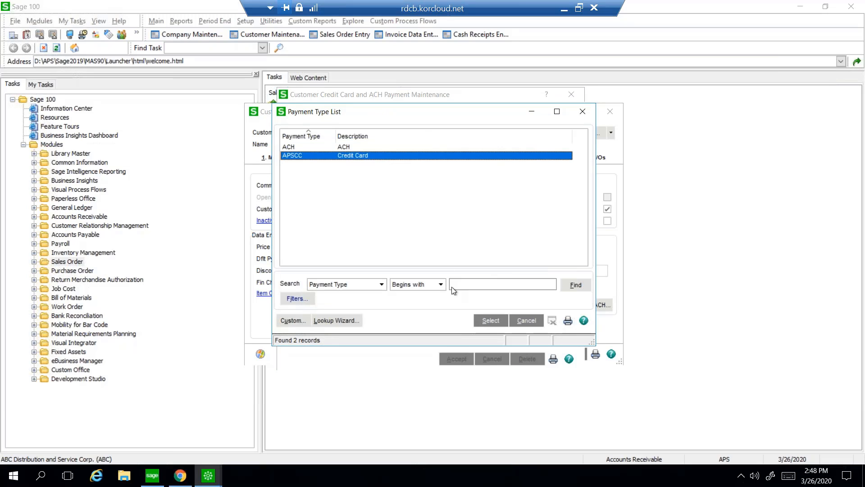
left_click(489, 320)
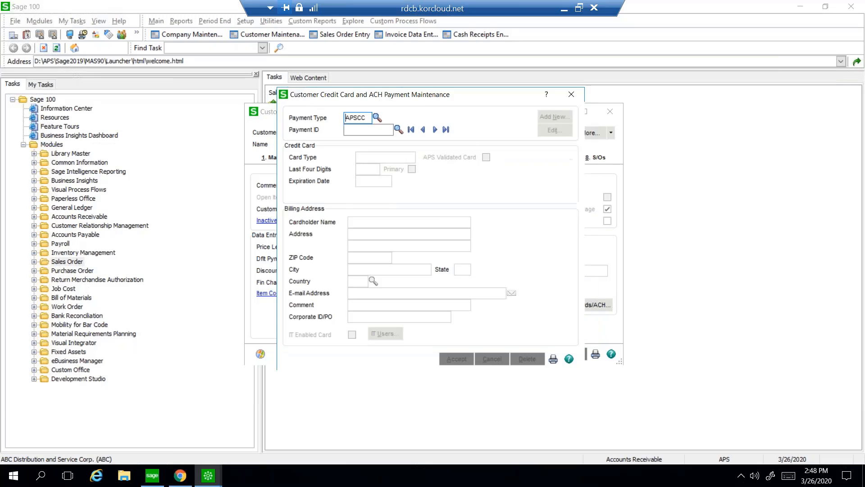
left_click(435, 130)
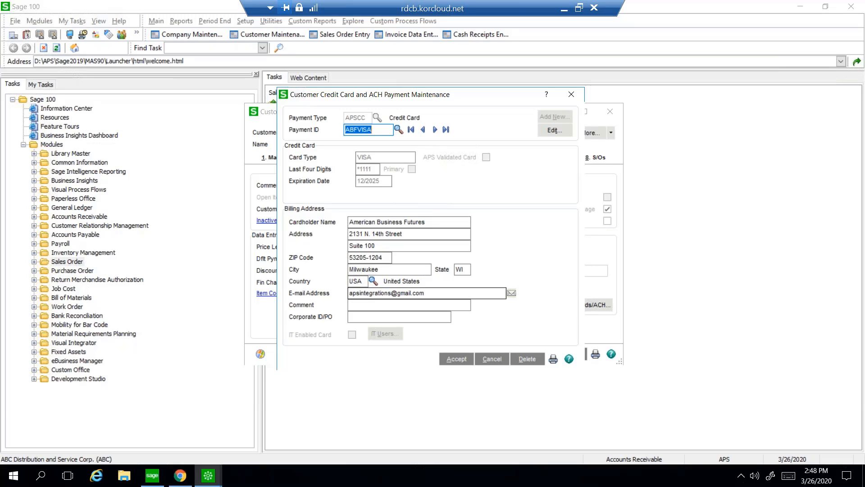
left_click(406, 292)
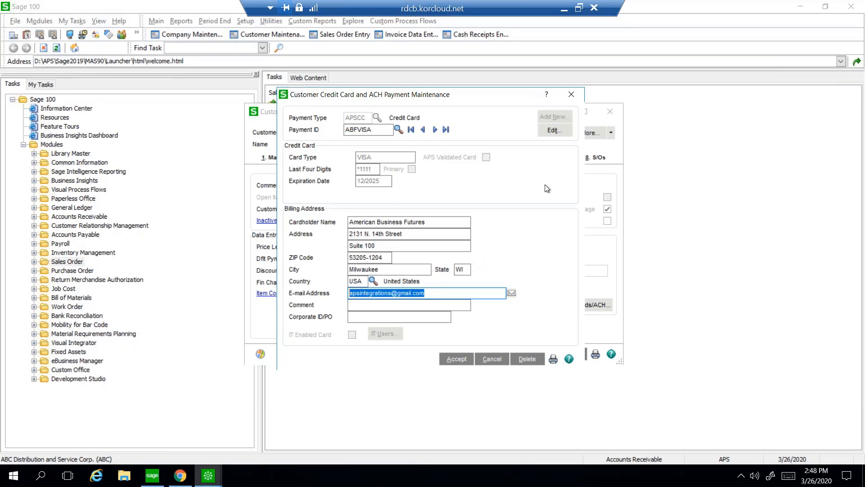
View the saved card's APS Payments vault entry form without submitting it, and close the customer's record.
left_click(552, 134)
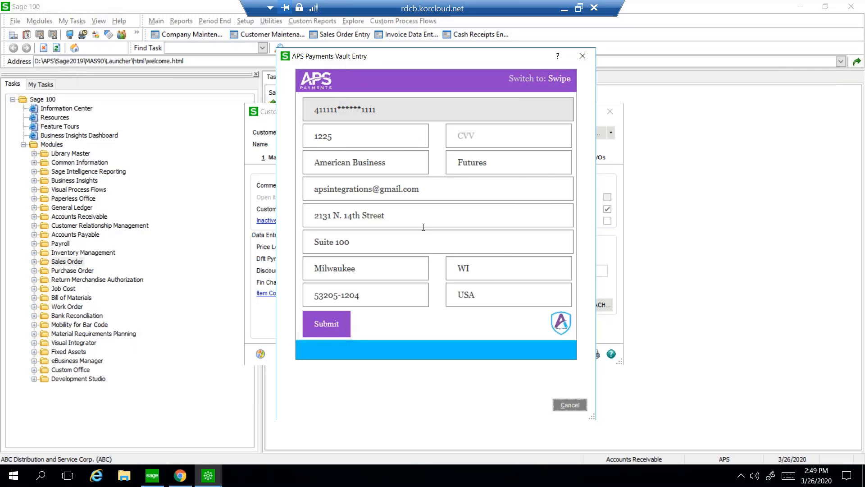
left_click(582, 56)
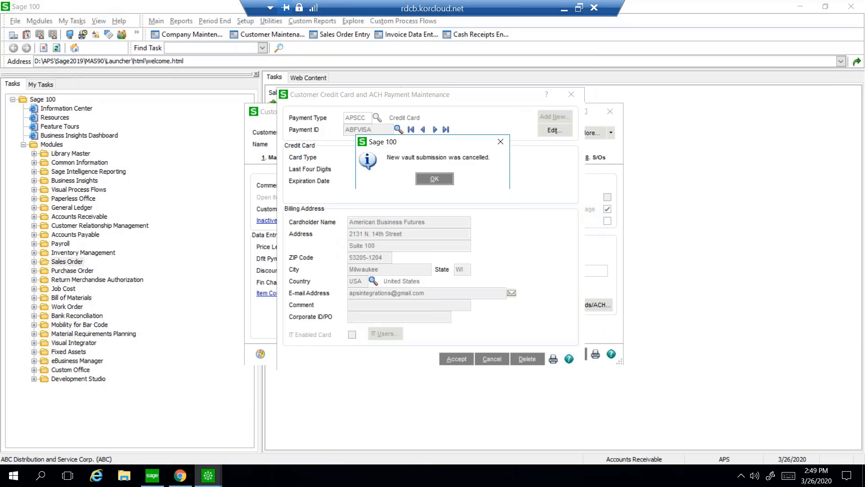
left_click(443, 184)
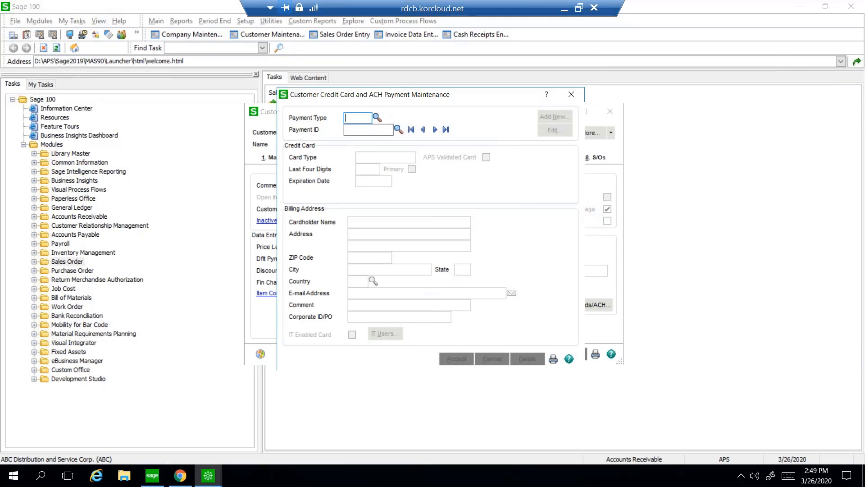
left_click(571, 95)
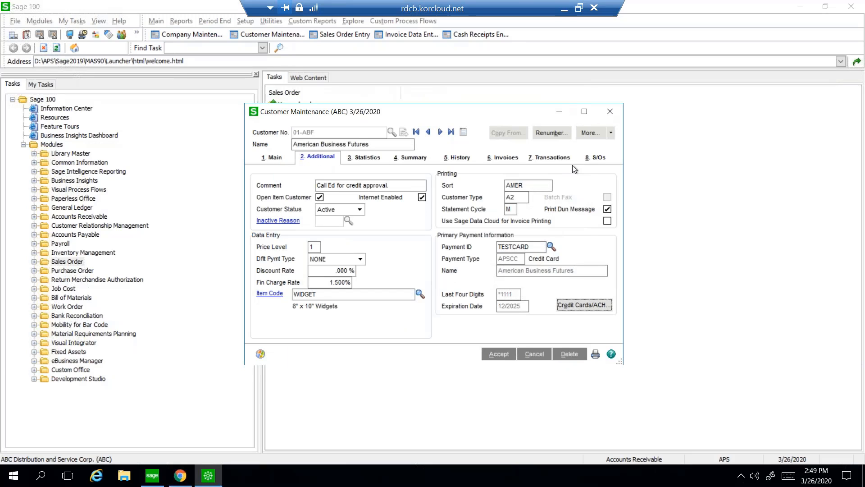
left_click(495, 359)
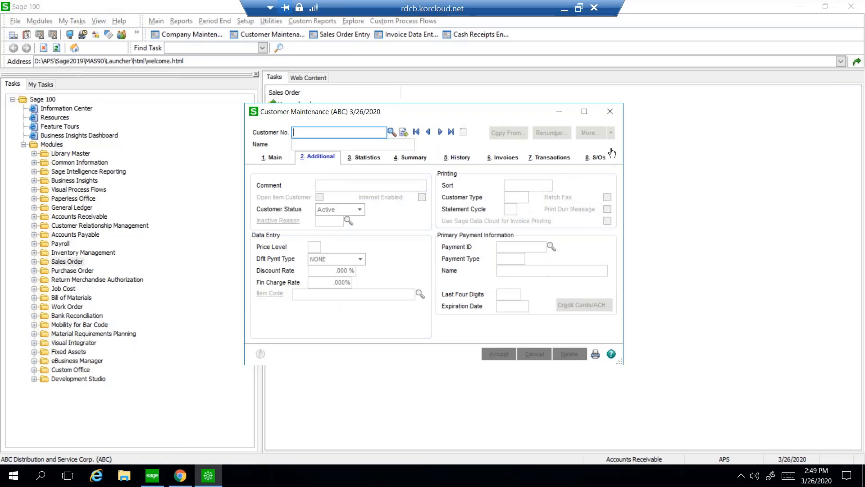
left_click(613, 111)
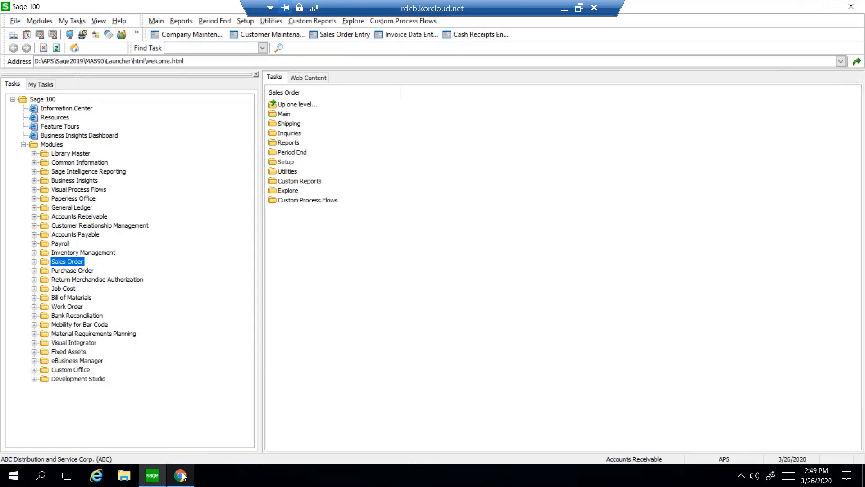
Switch to Gmail in Chrome, open the attached invoice 1900191IN.PDF and follow its ClickToPay link.
mouse_move(183, 476)
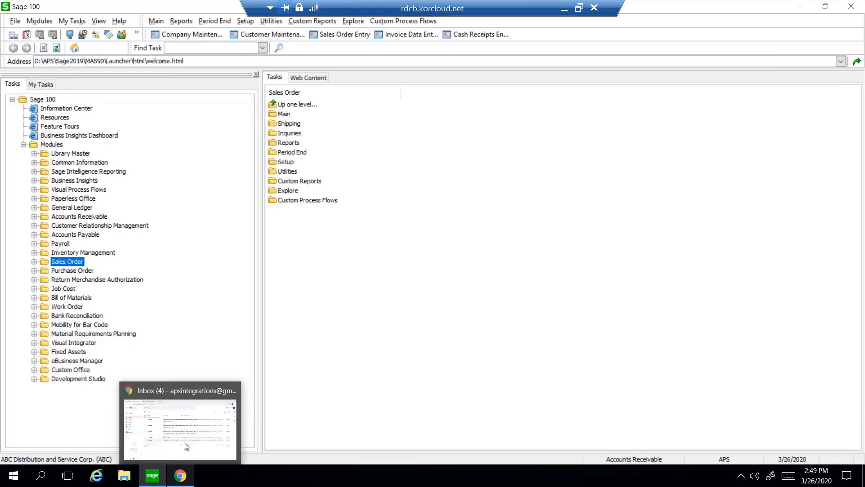
left_click(184, 442)
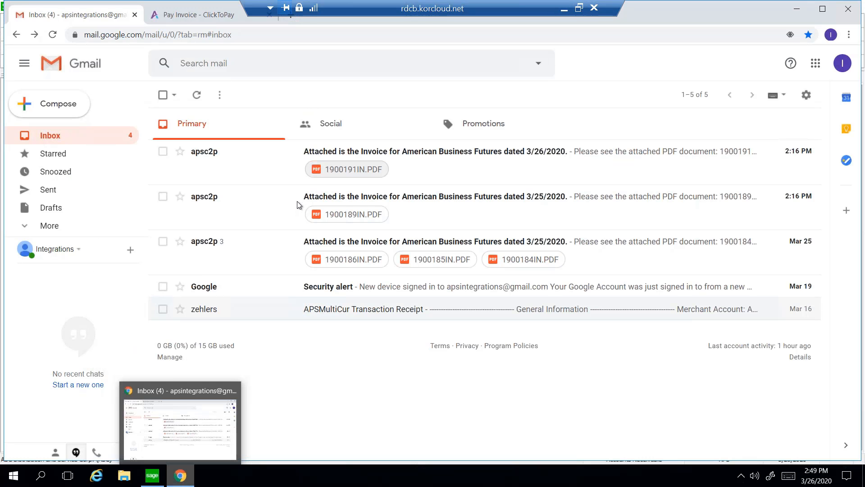
left_click(333, 171)
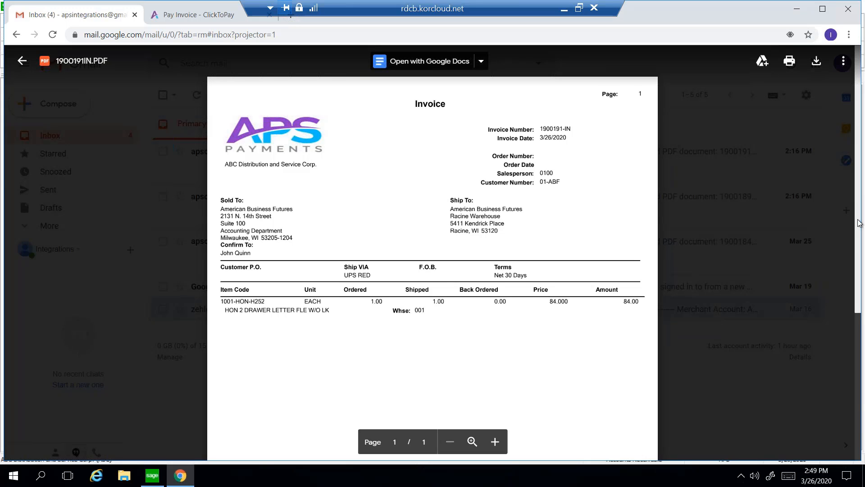
scroll(857, 244, "down", 1)
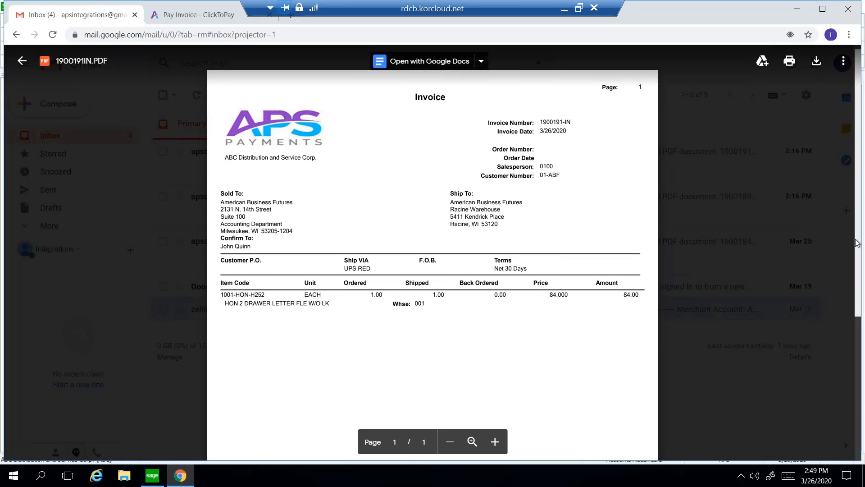
scroll(849, 348, "down", 2)
scroll(848, 348, "down", 5)
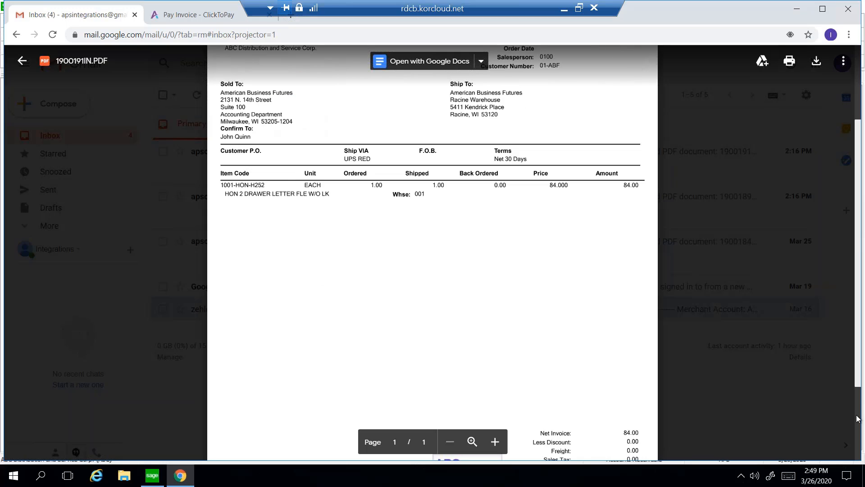
left_click(467, 350)
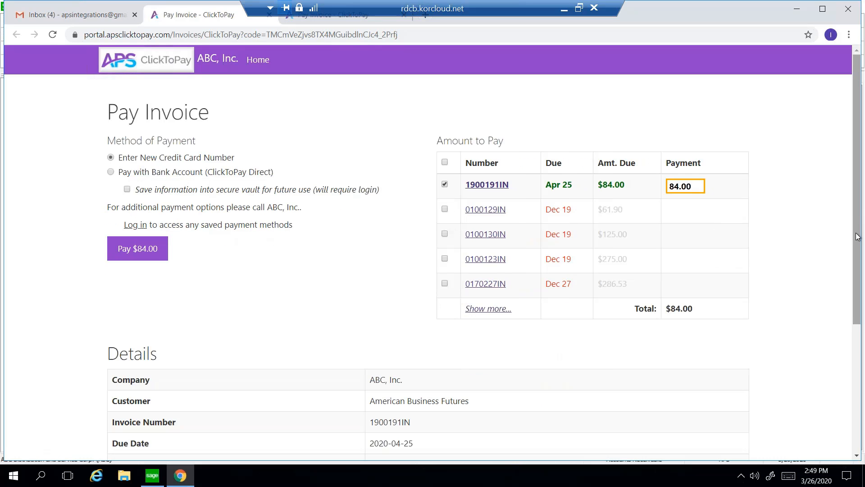
Review the invoice details and line items on the Pay Invoice page.
scroll(835, 373, "down", 3)
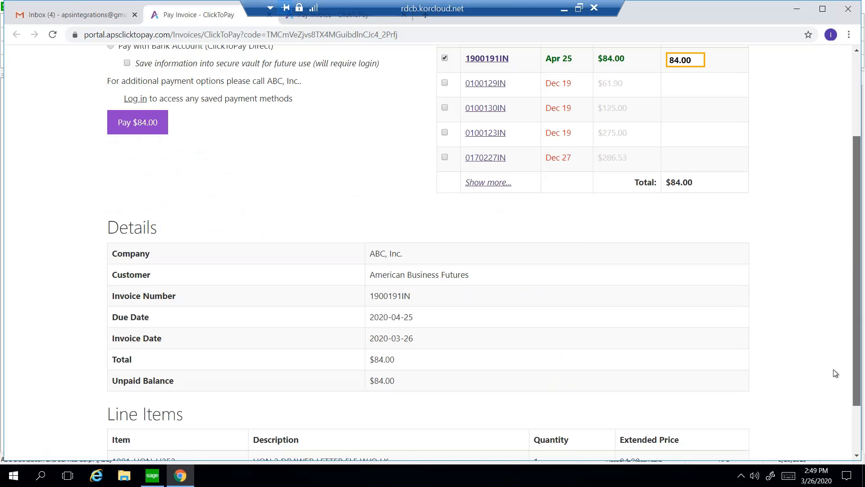
scroll(835, 373, "down", 2)
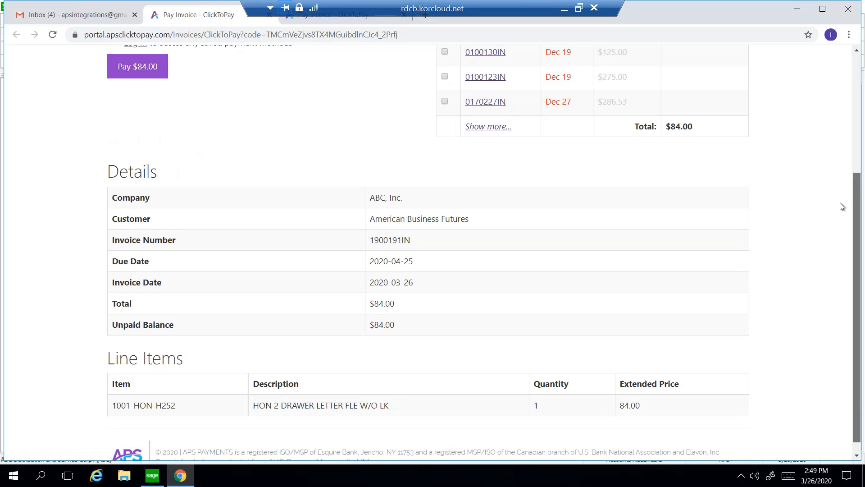
scroll(840, 137, "up", 1)
scroll(840, 137, "up", 3)
Try adding invoice 0100129IN to the payment, view the details of invoice 0100130IN, and deselect 0100129IN.
left_click(480, 218)
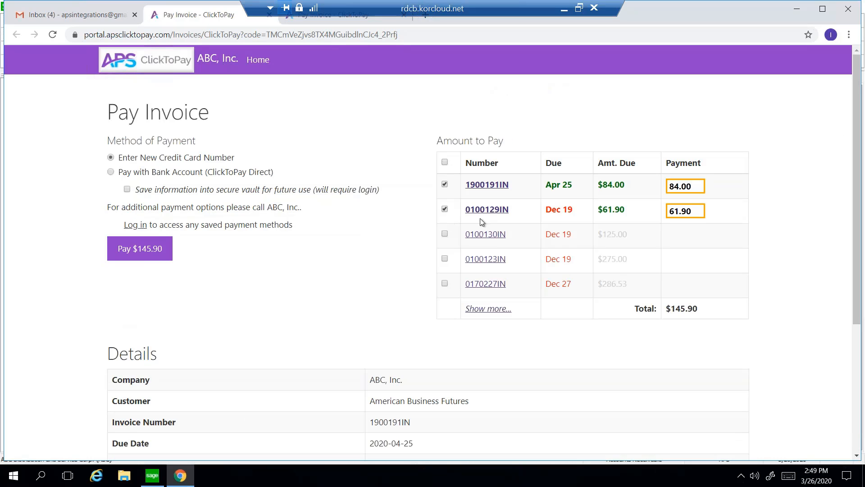
left_click_drag(479, 234, 484, 234)
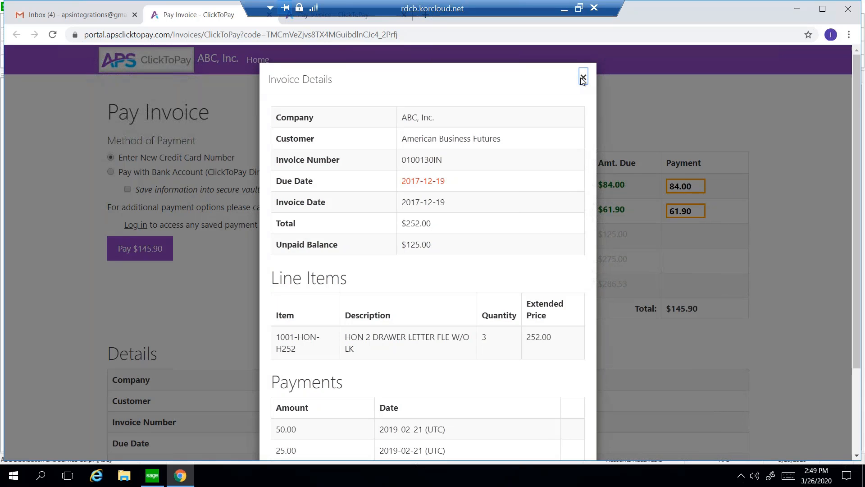
left_click(582, 78)
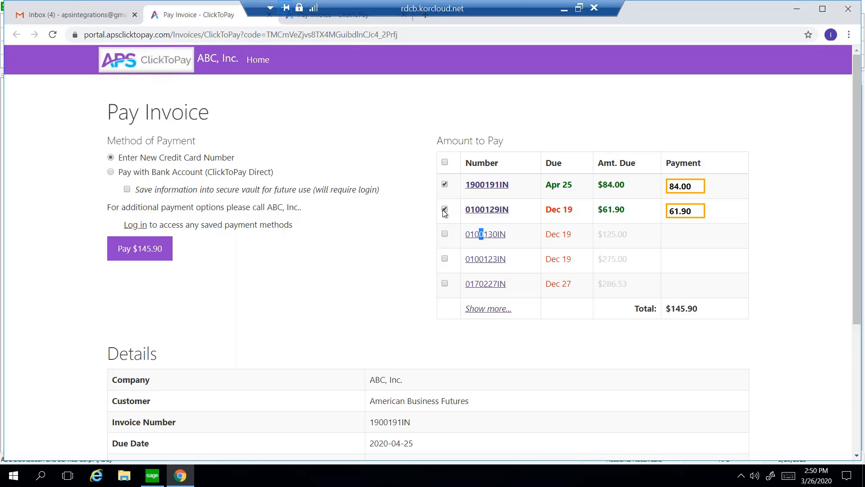
left_click(445, 209)
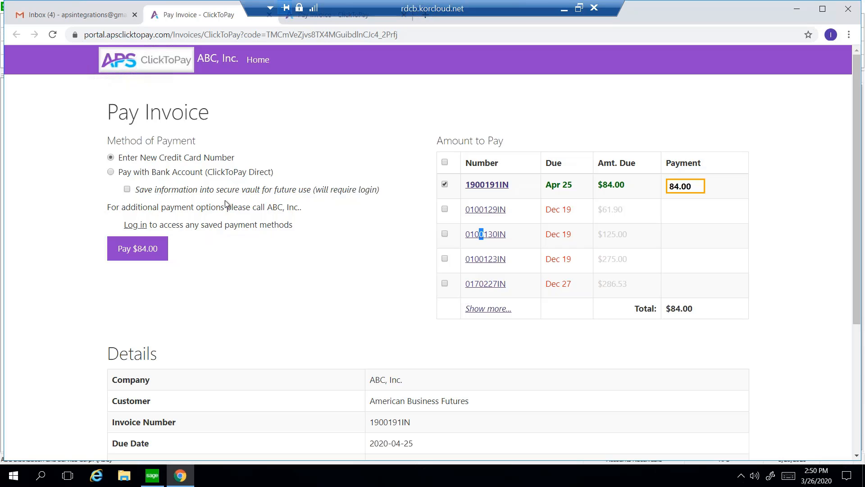
Pay $84.00 for invoice 1900191IN with a new credit card, entering the card number, expiration date and CVV, and submit the payment.
left_click(145, 251)
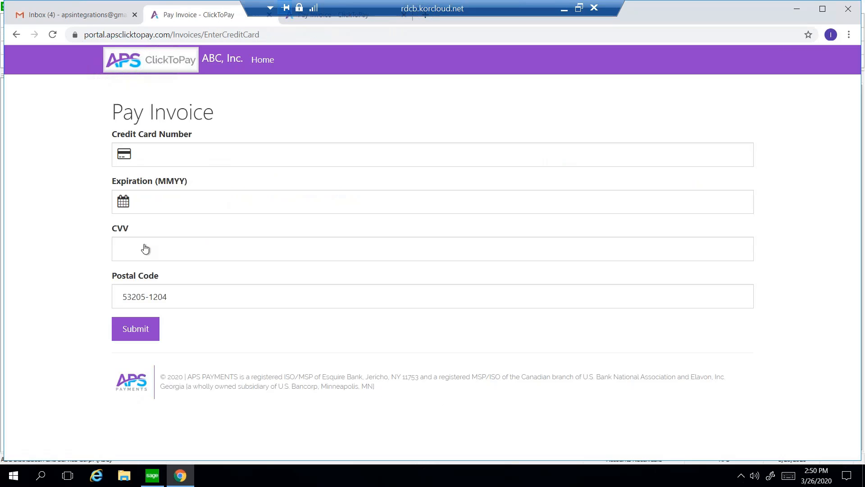
left_click(161, 152)
type("41")
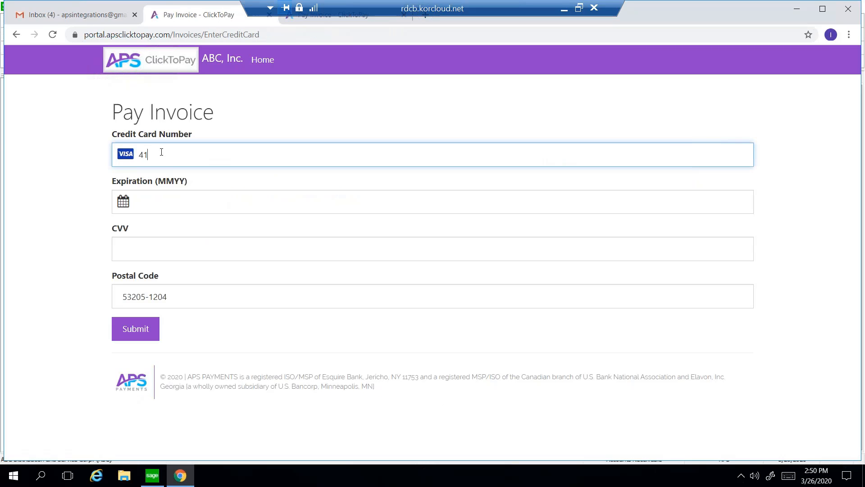
type("11 1111 1111 1111")
left_click(154, 208)
type("0521")
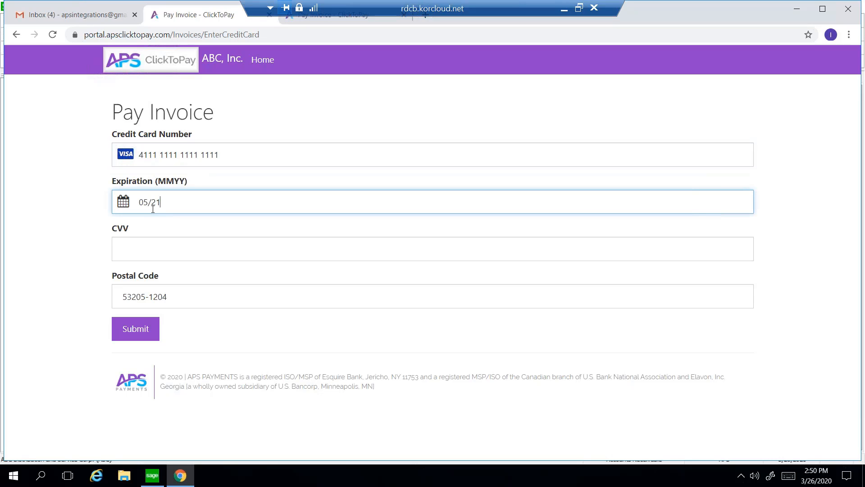
left_click(135, 246)
type("520")
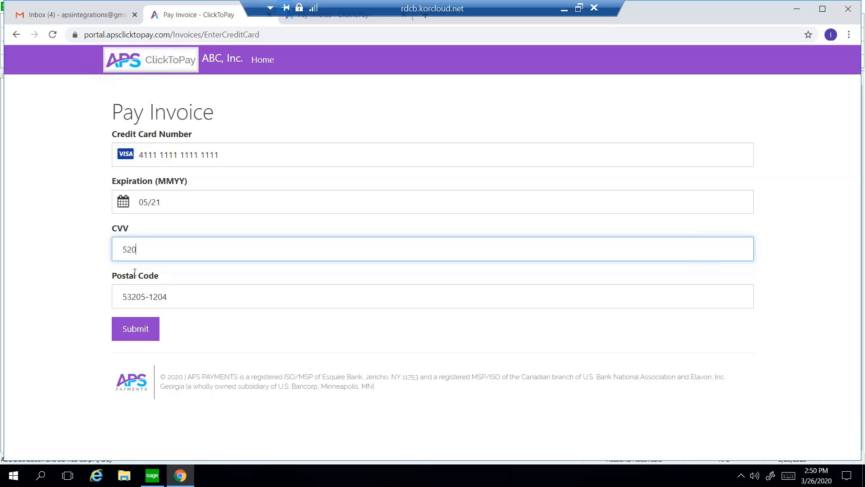
left_click(137, 329)
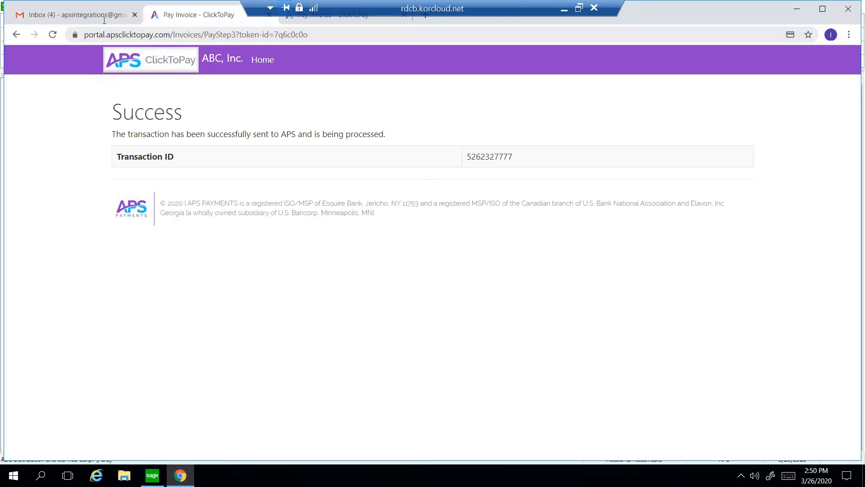
Return to the Gmail inbox and open the APSMultiCur Transaction Receipt email.
left_click(87, 17)
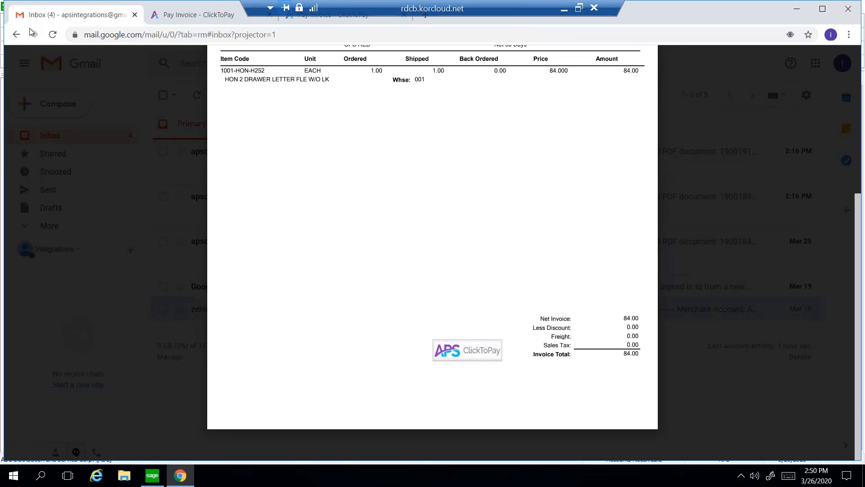
left_click(17, 36)
left_click(20, 38)
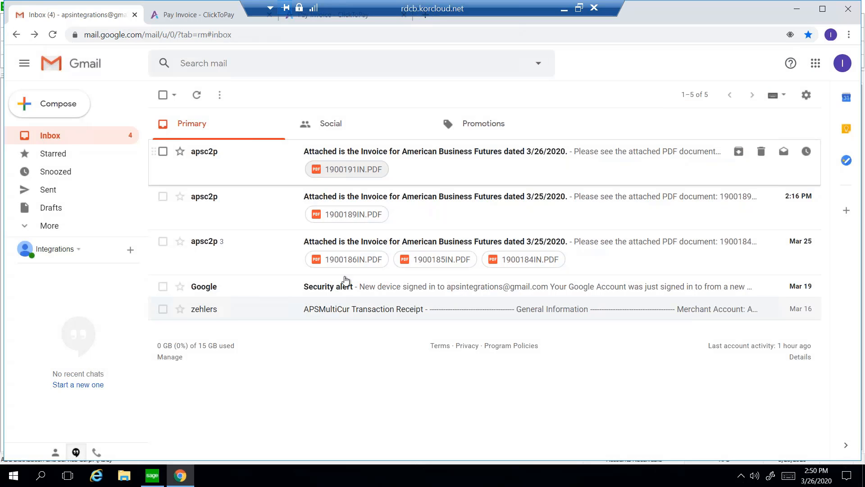
left_click(347, 310)
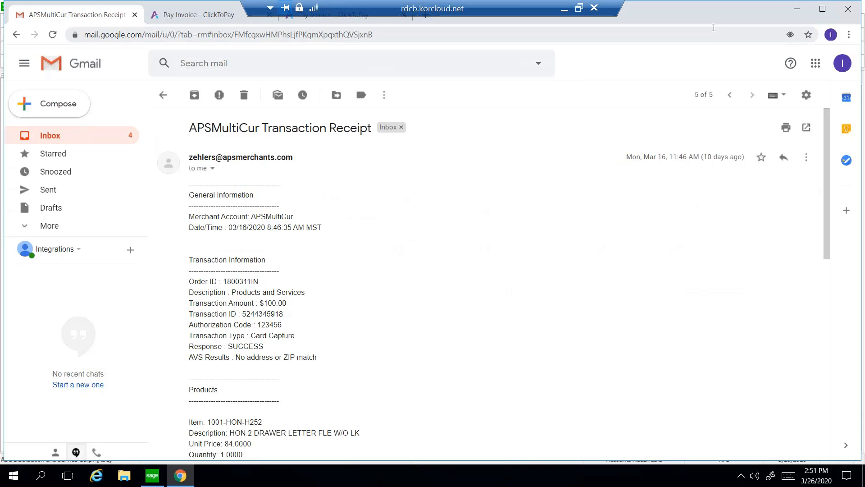
Switch back to Sage 100 and open Cash Receipts Entry.
left_click(797, 13)
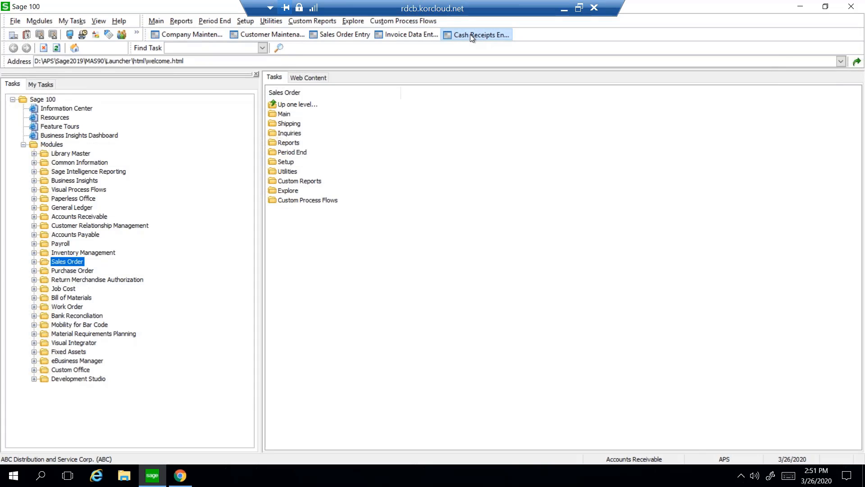
left_click(470, 35)
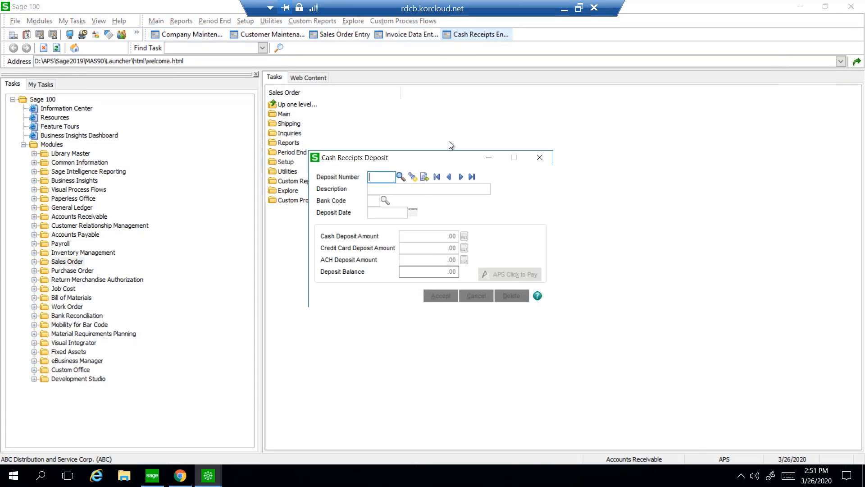
Create a cash receipts deposit with the next available number, retrieve the APS Click to Pay transactions into it, and accept it.
left_click(424, 178)
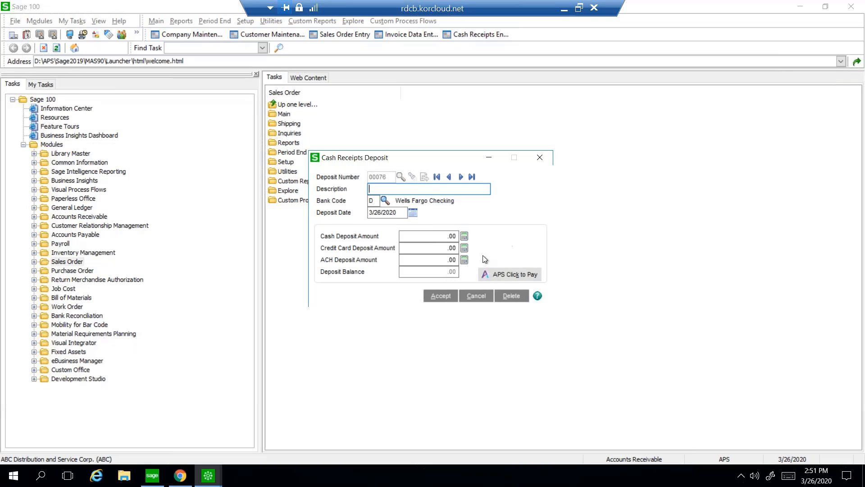
left_click(510, 279)
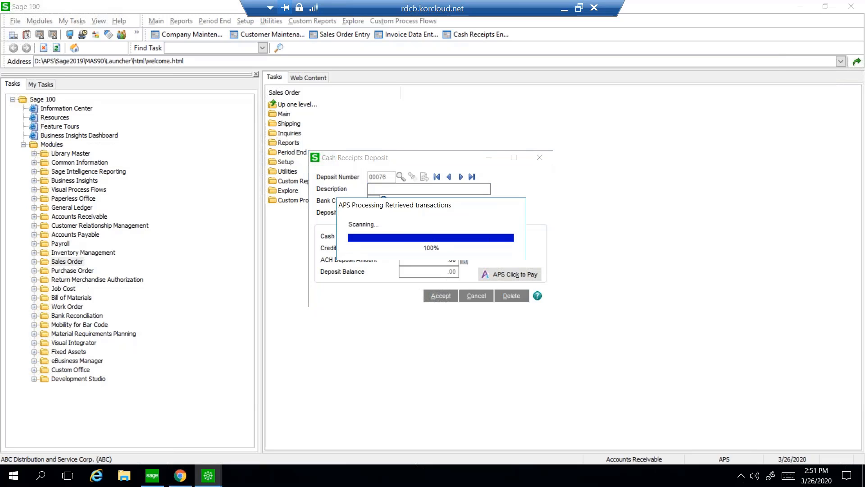
left_click(445, 196)
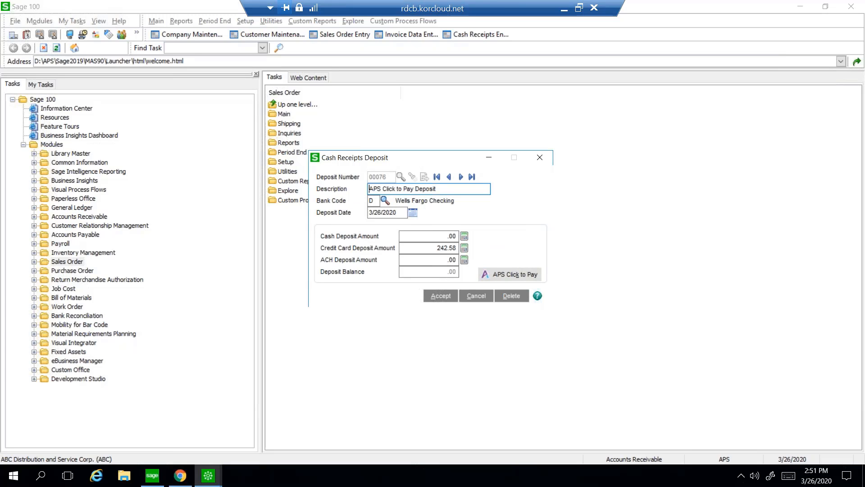
left_click(440, 296)
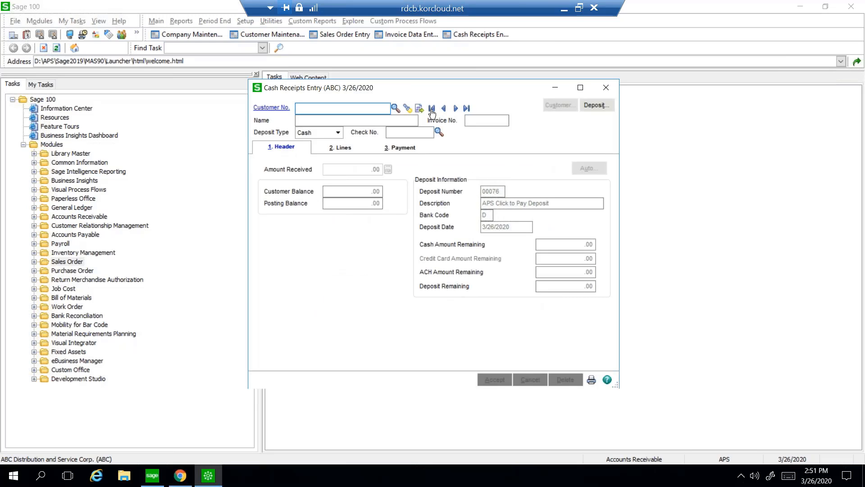
Review the invoice lines of the deposit's first receipt across to the Comment column, and minimize the remote desktop session.
left_click(431, 108)
left_click(341, 149)
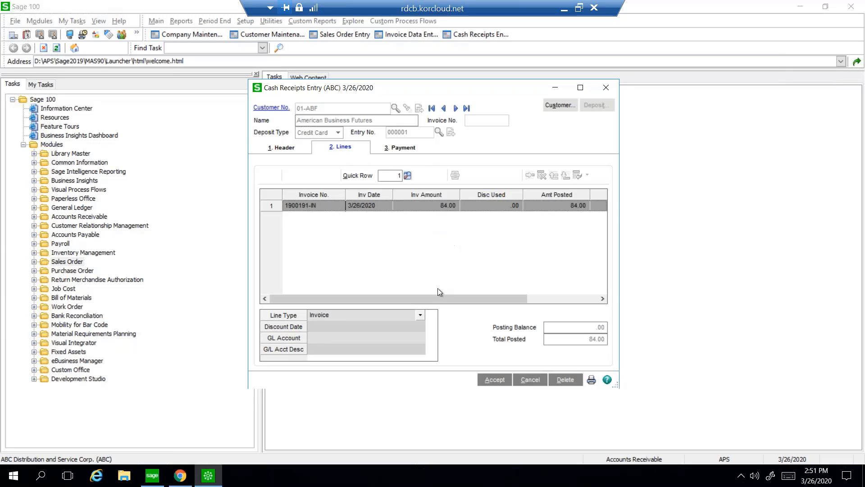
left_click_drag(437, 297, 540, 294)
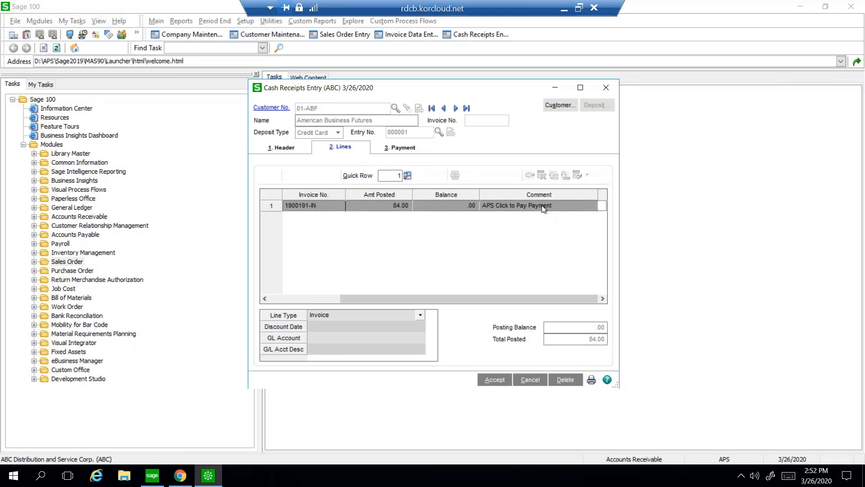
left_click(564, 9)
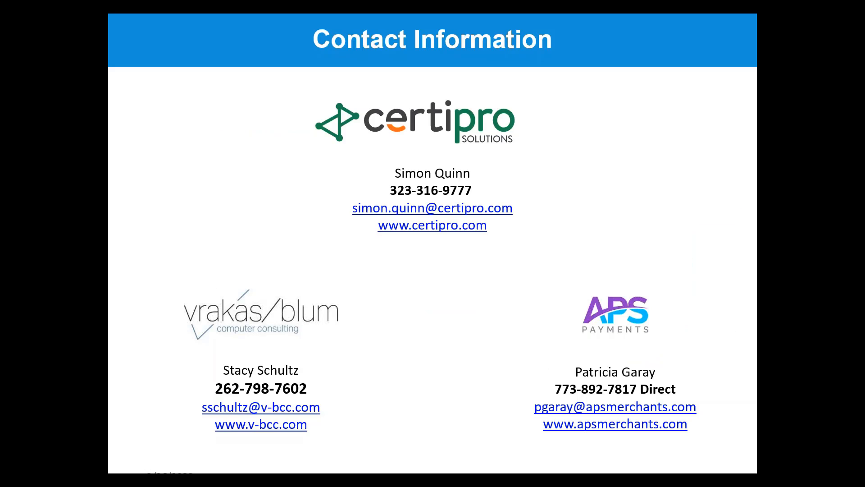